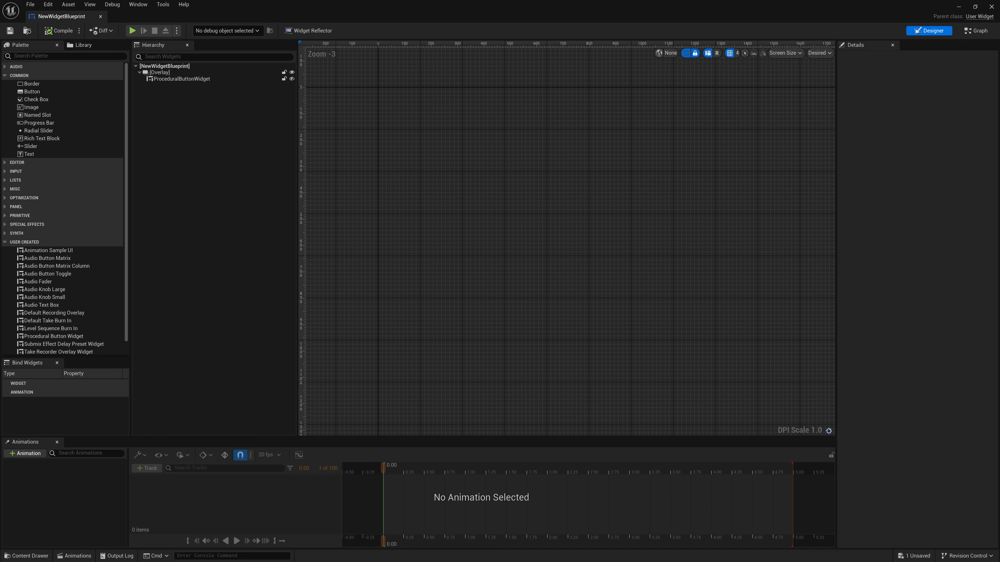
- Add a second Procedural Button Widget to the Overlay, below the existing one
{"action": "left_click_drag", "start_coordinate": [53, 336], "coordinate": [176, 84]}
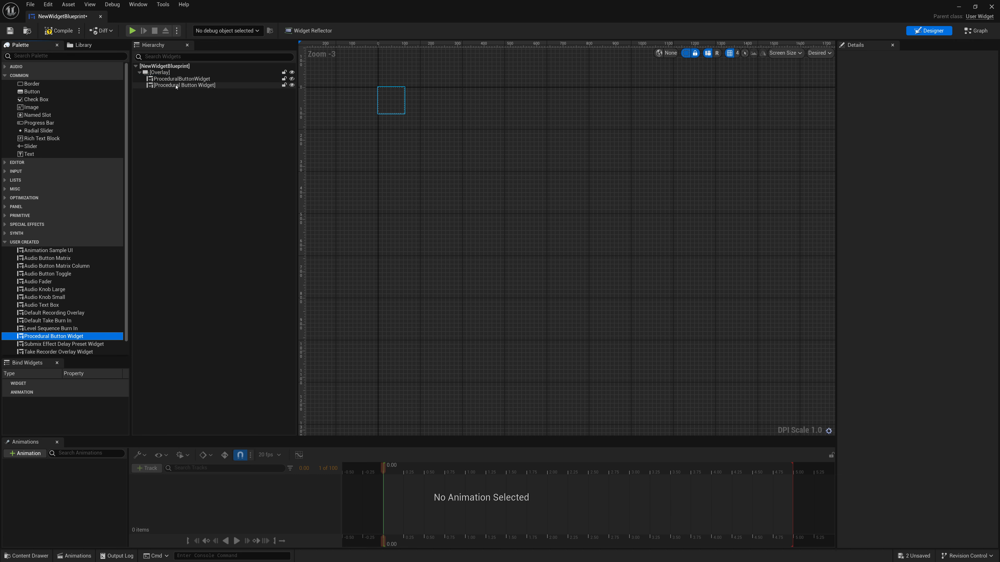
{"action": "scroll", "coordinate": [461, 225], "scroll_direction": "up", "scroll_amount": 7}
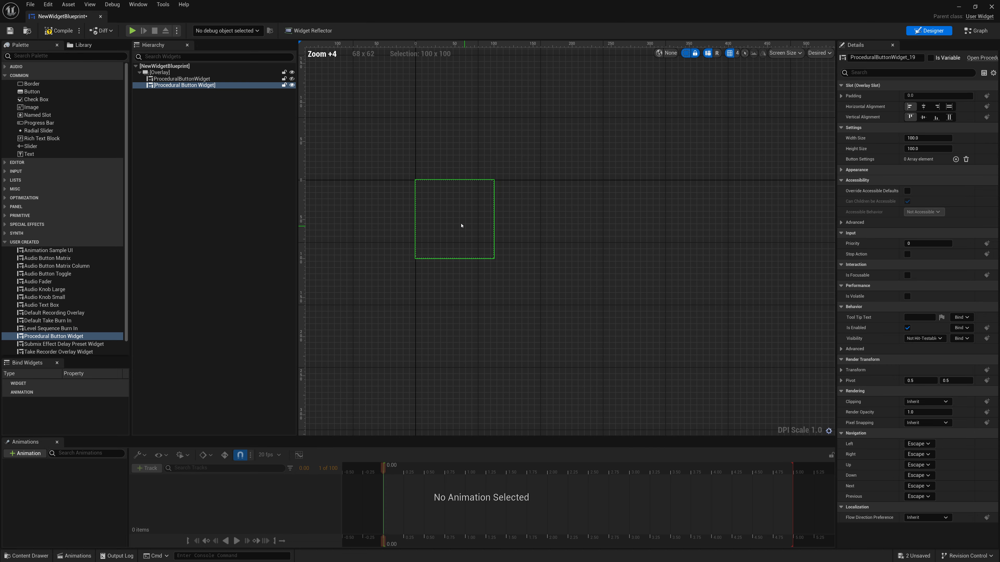
{"action": "scroll", "coordinate": [461, 225], "scroll_direction": "up", "scroll_amount": 2}
{"action": "right_click_drag", "start_coordinate": [468, 221], "coordinate": [497, 225]}
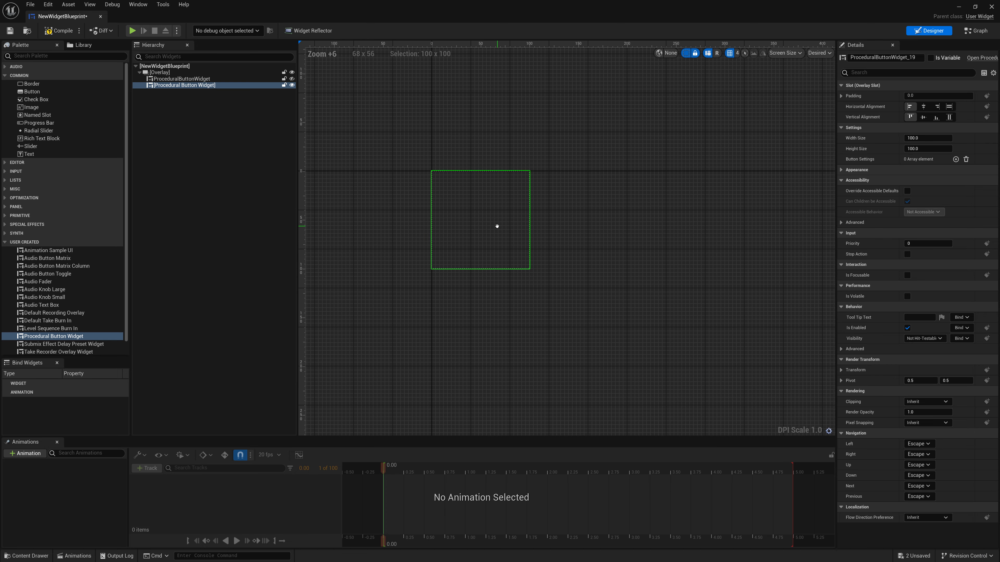
- Add one element to the new button widget's Button Settings array and keep the widget selected
{"action": "left_click", "coordinate": [956, 159]}
{"action": "scroll", "coordinate": [404, 255], "scroll_direction": "down", "scroll_amount": 1}
{"action": "left_click", "coordinate": [426, 248]}
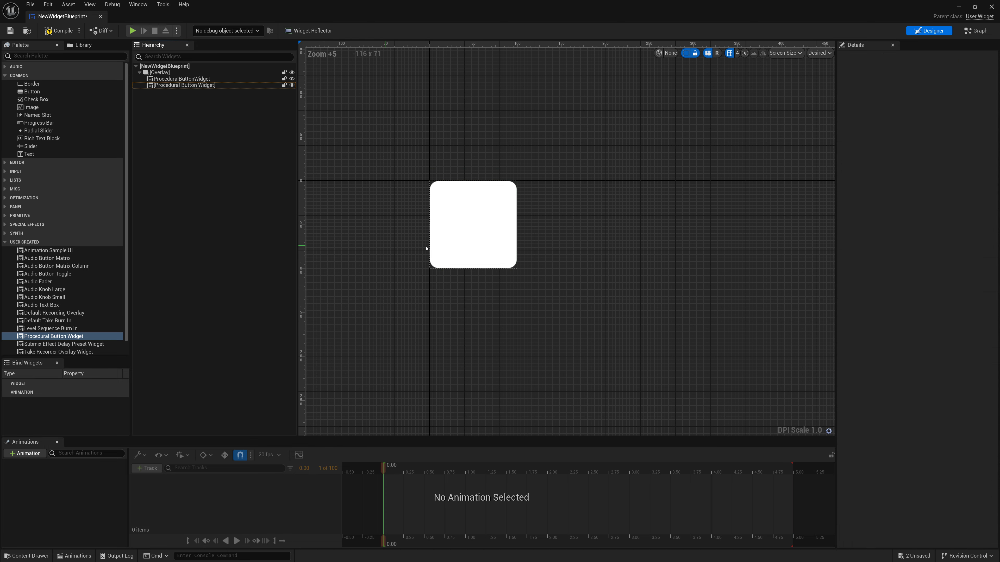
{"action": "left_click", "coordinate": [459, 237]}
{"action": "scroll", "coordinate": [460, 232], "scroll_direction": "up", "scroll_amount": 2}
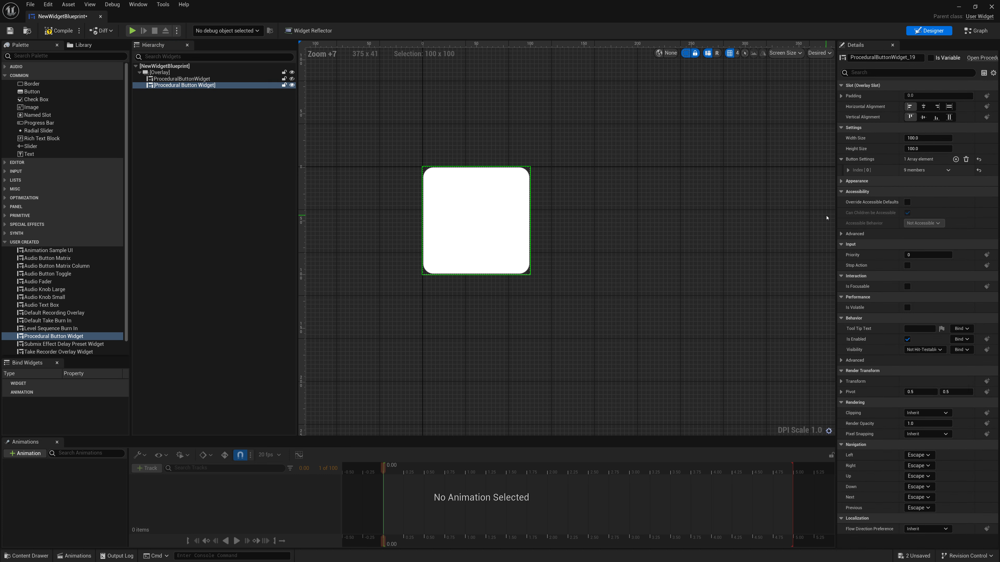
- Set the Width Size Override and Height Size Override of Button Settings index 0 to 300
{"action": "left_click_drag", "start_coordinate": [836, 209], "coordinate": [769, 193]}
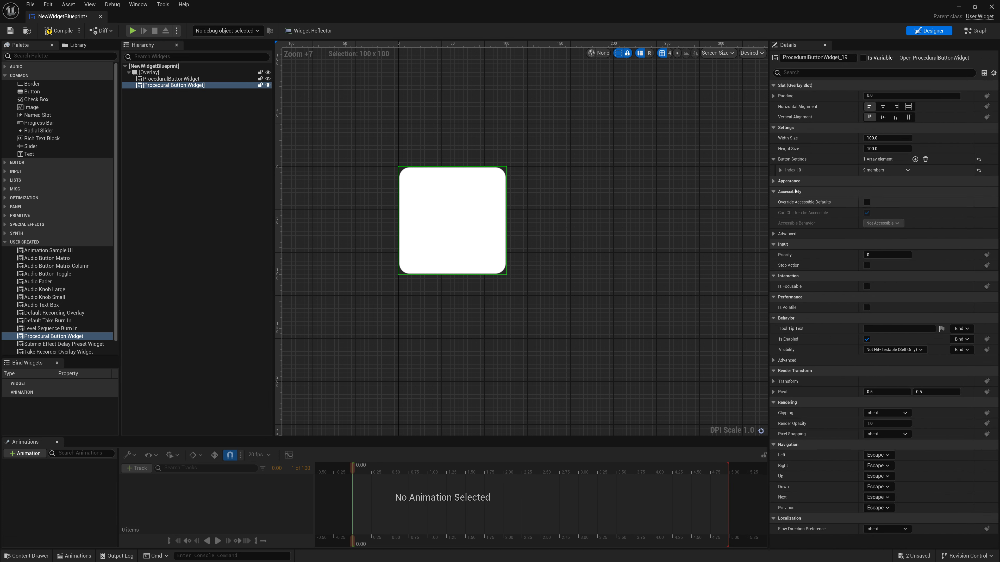
{"action": "left_click", "coordinate": [780, 170]}
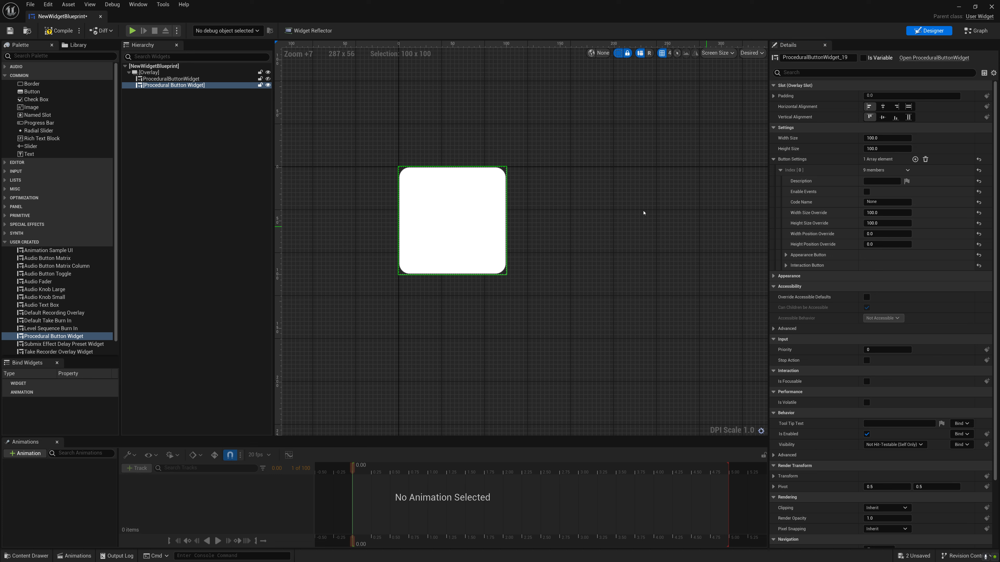
{"action": "left_click", "coordinate": [882, 213]}
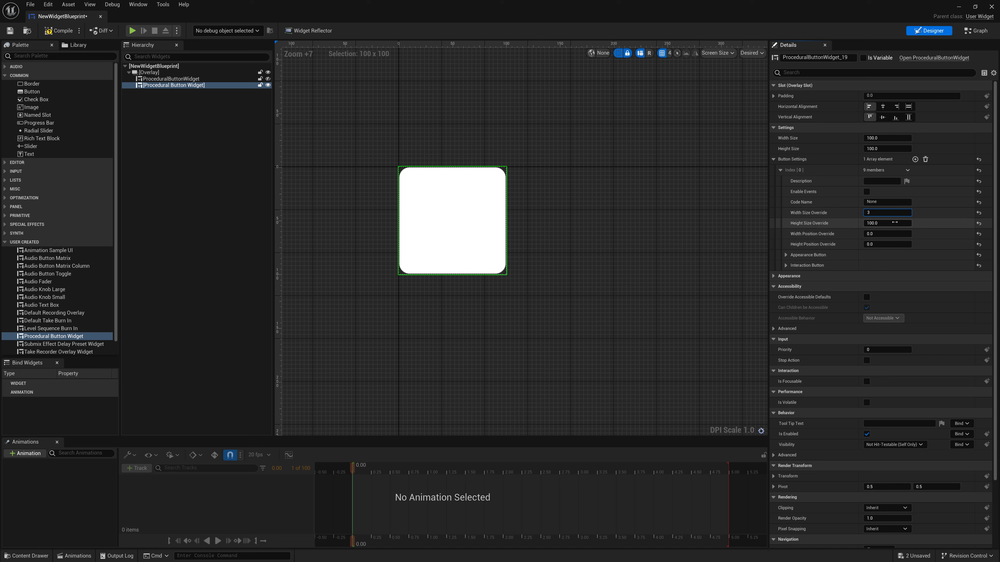
{"action": "type", "text": "300"}
{"action": "left_click", "coordinate": [885, 223]}
{"action": "type", "text": "300"}
{"action": "key", "text": "Return"}
- Set the widget's overall Width Size and Height Size to 300
{"action": "left_click", "coordinate": [883, 139]}
{"action": "type", "text": "300"}
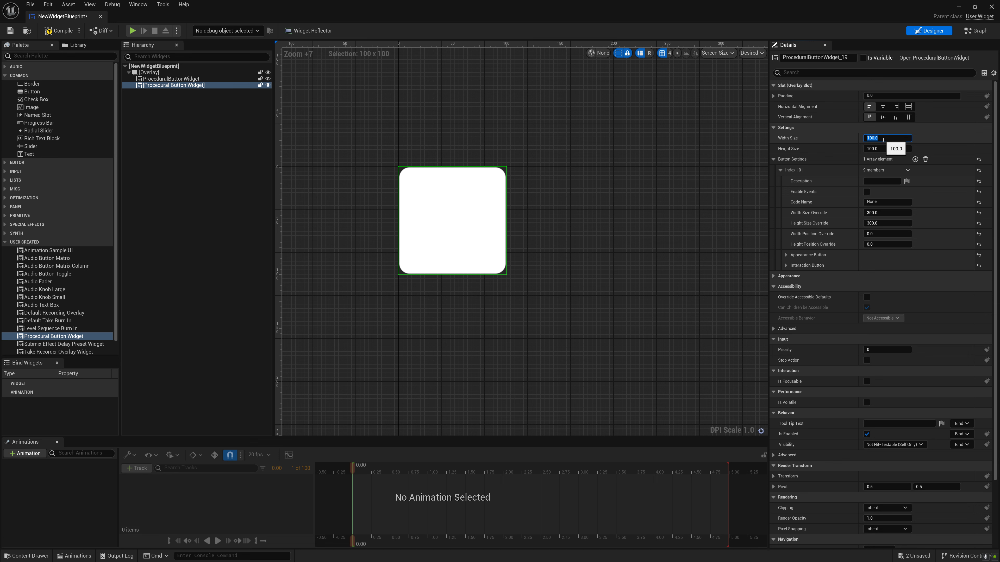
{"action": "left_click", "coordinate": [879, 148]}
{"action": "type", "text": "300"}
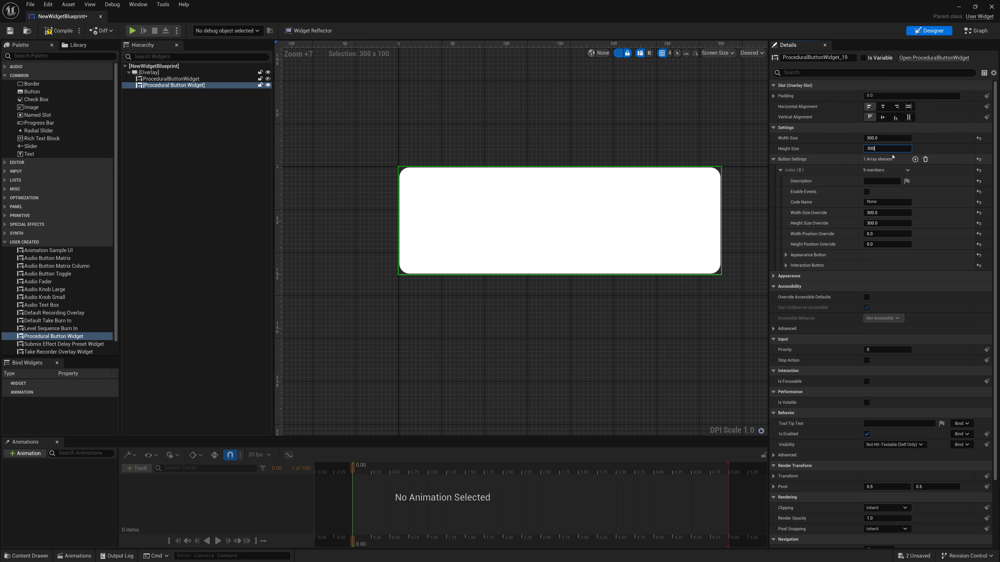
{"action": "key", "text": "Return"}
{"action": "scroll", "coordinate": [457, 257], "scroll_direction": "down", "scroll_amount": 6}
{"action": "right_click_drag", "start_coordinate": [457, 257], "coordinate": [466, 217]}
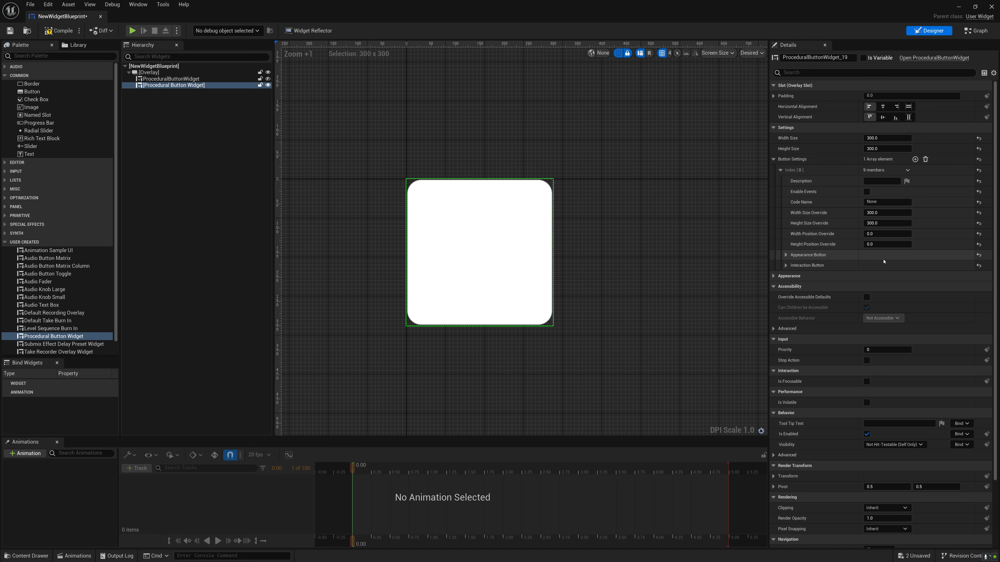
- Set Round to 1.0 in the button's Normal appearance to make it circular
{"action": "left_click", "coordinate": [786, 255]}
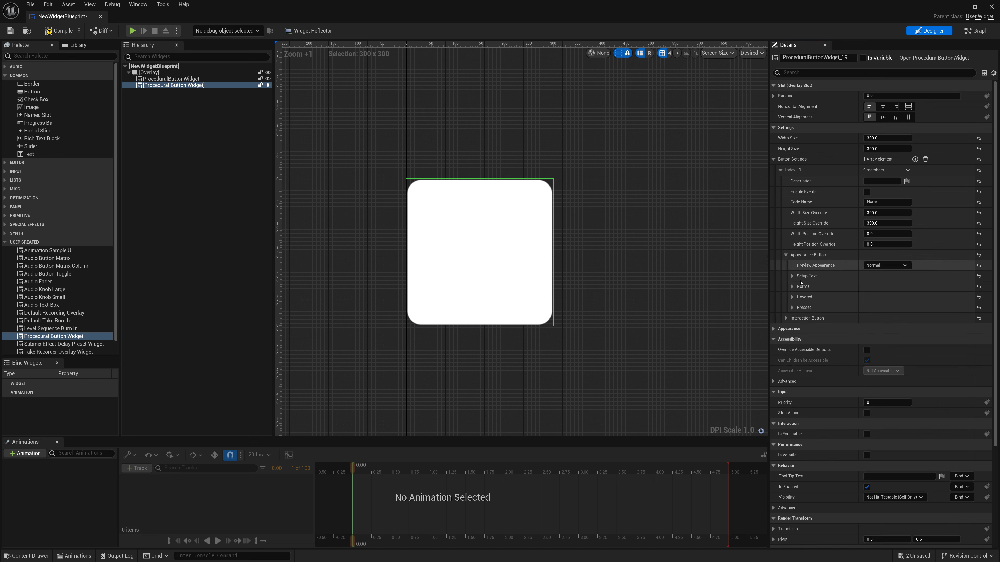
{"action": "left_click", "coordinate": [792, 286]}
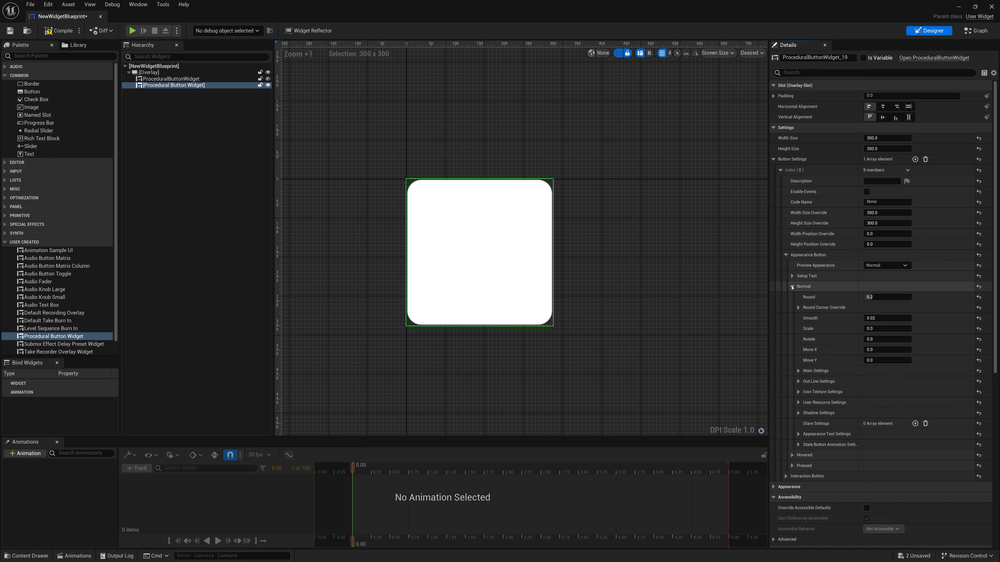
{"action": "left_click_drag", "start_coordinate": [874, 297], "coordinate": [909, 297]}
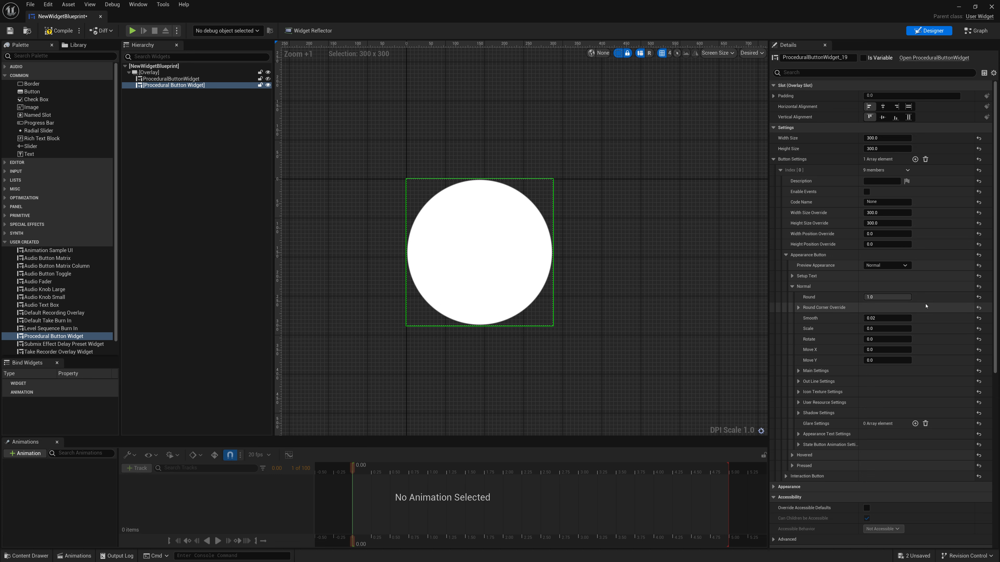
{"action": "right_click_drag", "start_coordinate": [488, 263], "coordinate": [511, 283]}
{"action": "scroll", "coordinate": [470, 272], "scroll_direction": "up", "scroll_amount": 5}
{"action": "scroll", "coordinate": [551, 273], "scroll_direction": "down", "scroll_amount": 2}
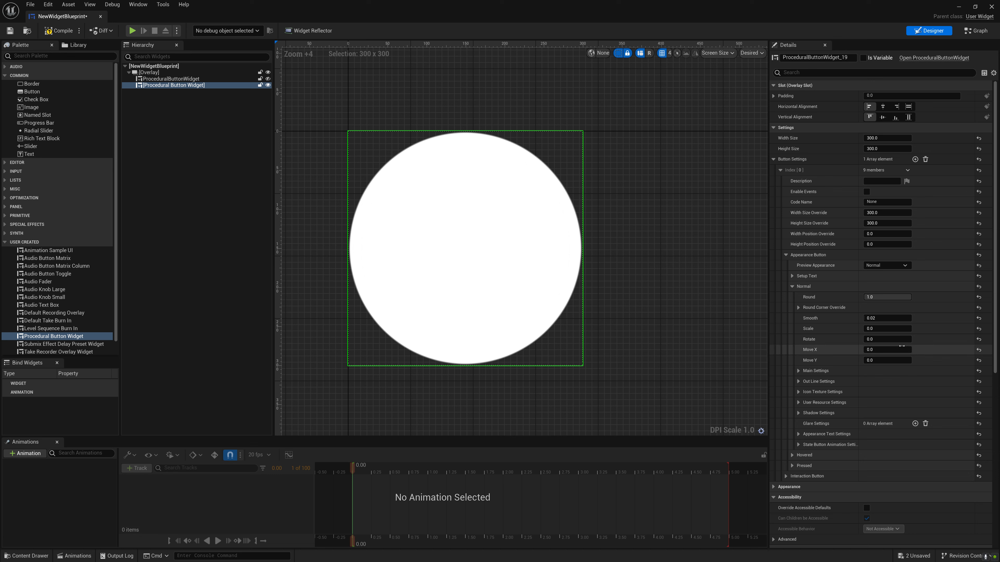
- Set the Scale of the button's Normal appearance to -0.2
{"action": "left_click_drag", "start_coordinate": [888, 328], "coordinate": [880, 329]}
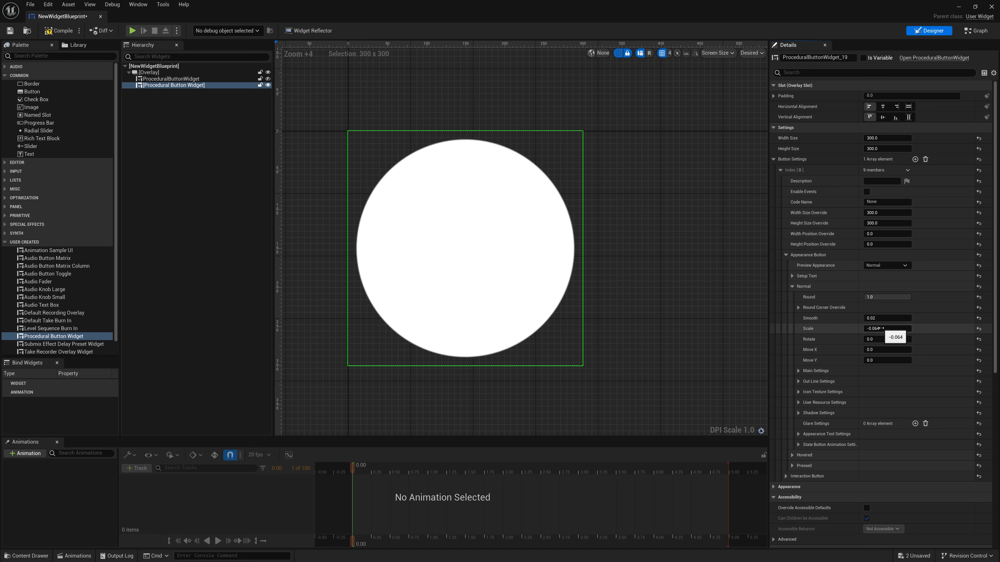
{"action": "left_click", "coordinate": [885, 328]}
{"action": "type", "text": "2"}
{"action": "left_click", "coordinate": [524, 285]}
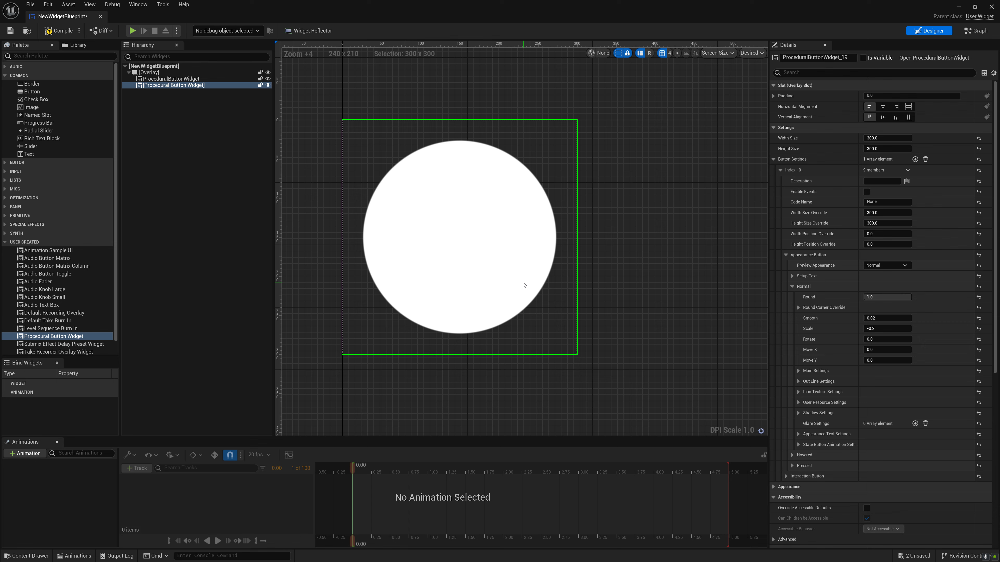
{"action": "scroll", "coordinate": [524, 285], "scroll_direction": "up", "scroll_amount": 1}
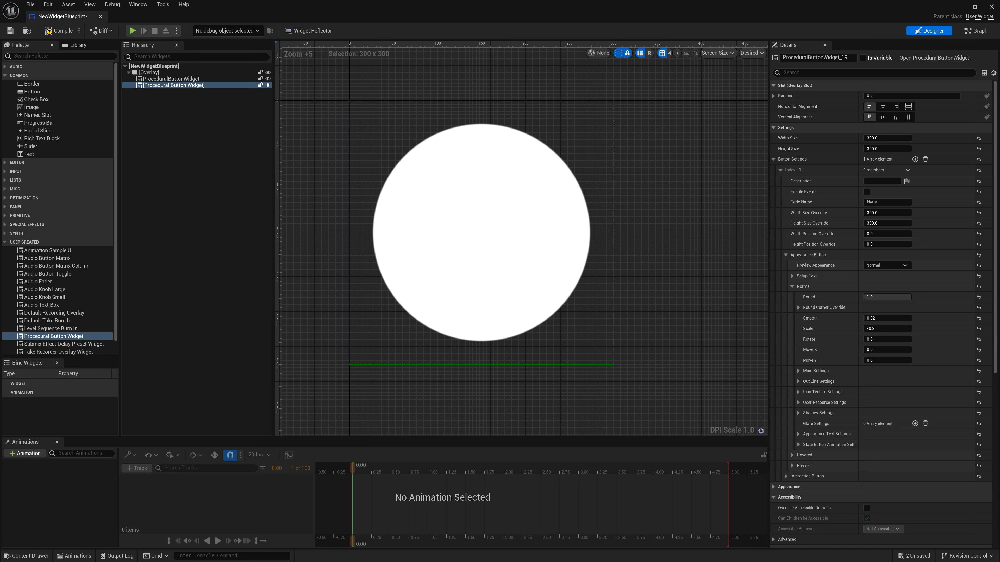
- Paste the copied purple into the Color of the Normal state's Main Settings color settings
{"action": "left_click", "coordinate": [798, 371]}
{"action": "left_click", "coordinate": [804, 381]}
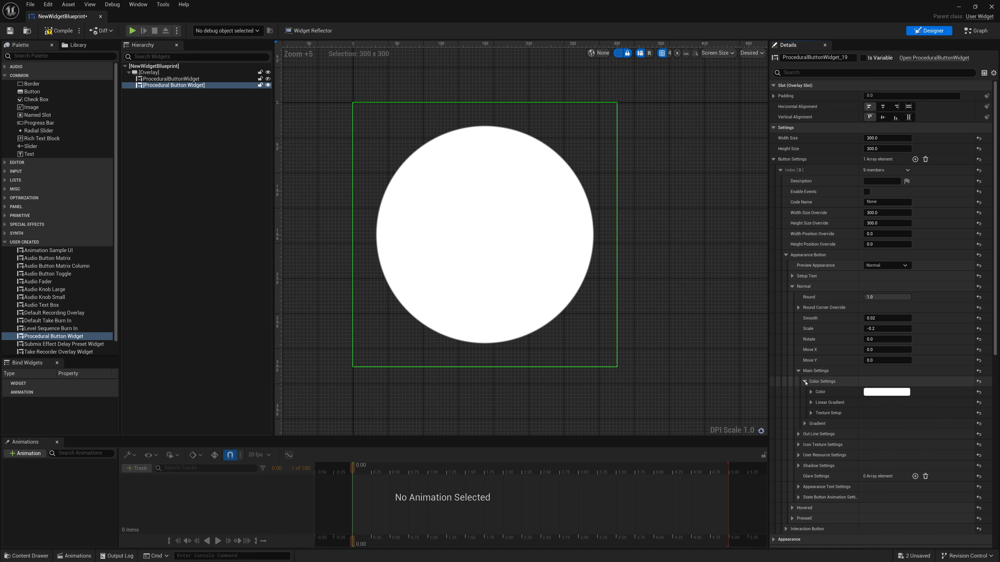
{"action": "right_click", "coordinate": [878, 395]}
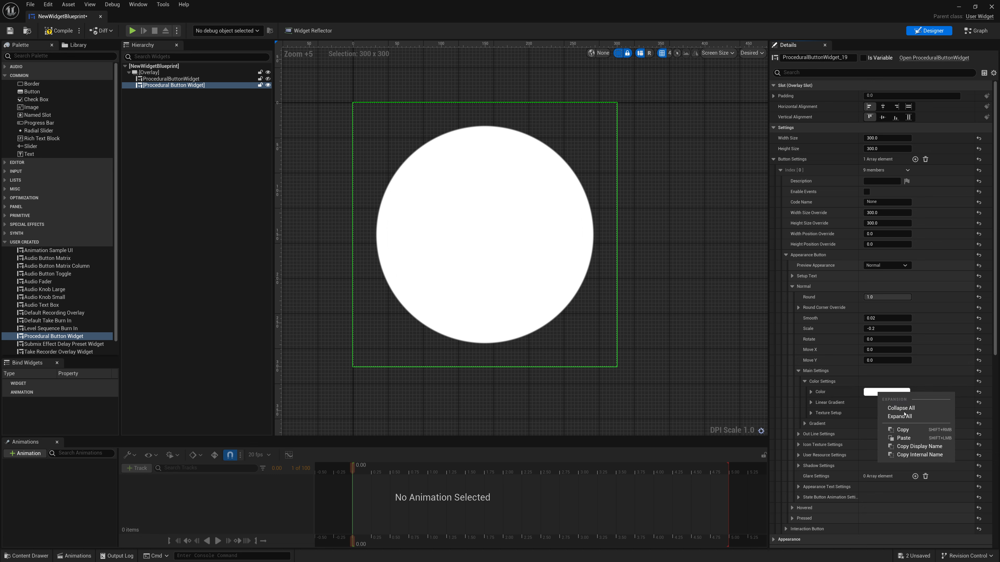
{"action": "left_click", "coordinate": [903, 439]}
{"action": "scroll", "coordinate": [561, 285], "scroll_direction": "up", "scroll_amount": 1}
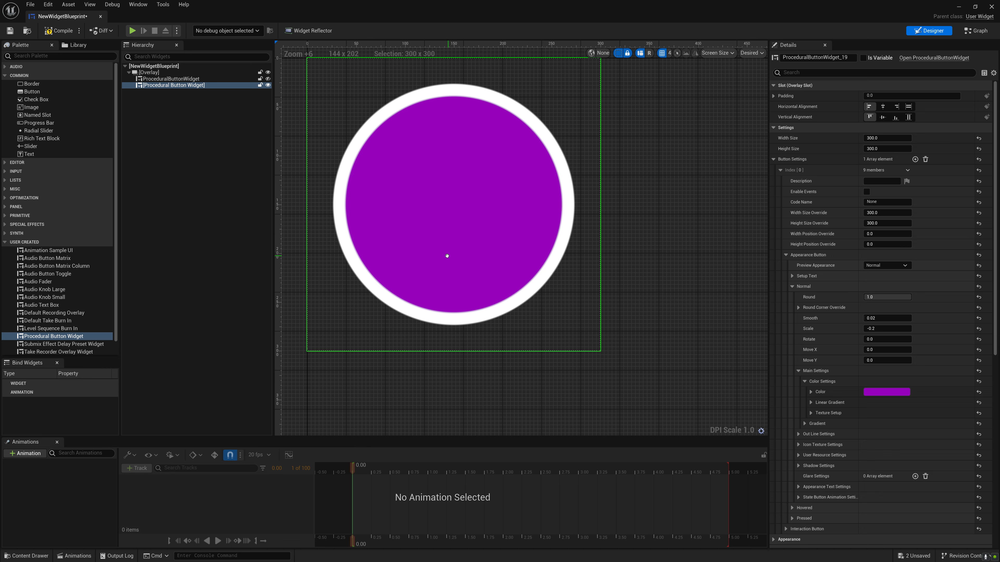
{"action": "right_click_drag", "start_coordinate": [448, 256], "coordinate": [496, 265]}
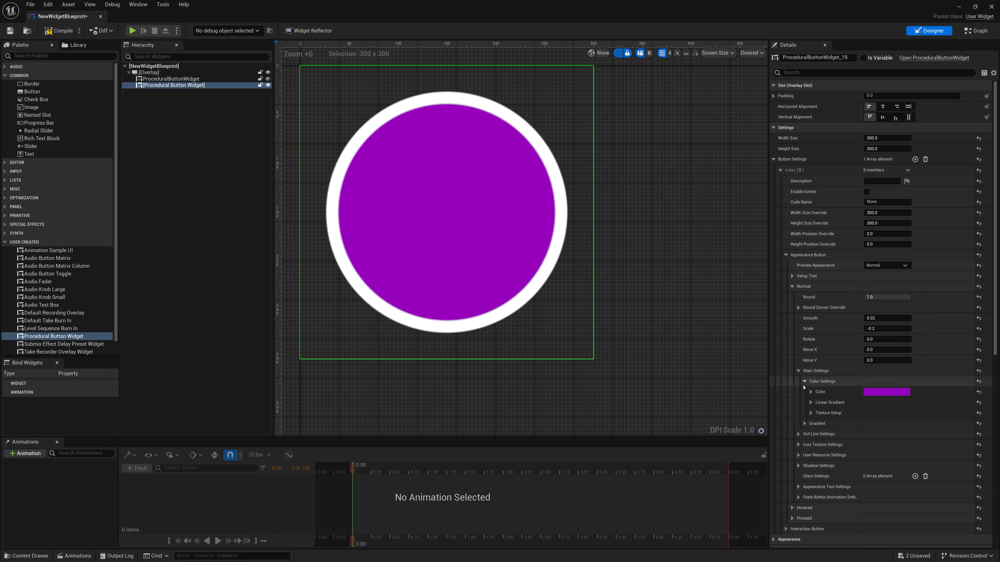
- Paste semi-transparent black (000000C6) as the Main Settings Gradient color and accept it in the color picker
{"action": "left_click", "coordinate": [811, 402]}
{"action": "left_click", "coordinate": [811, 402]}
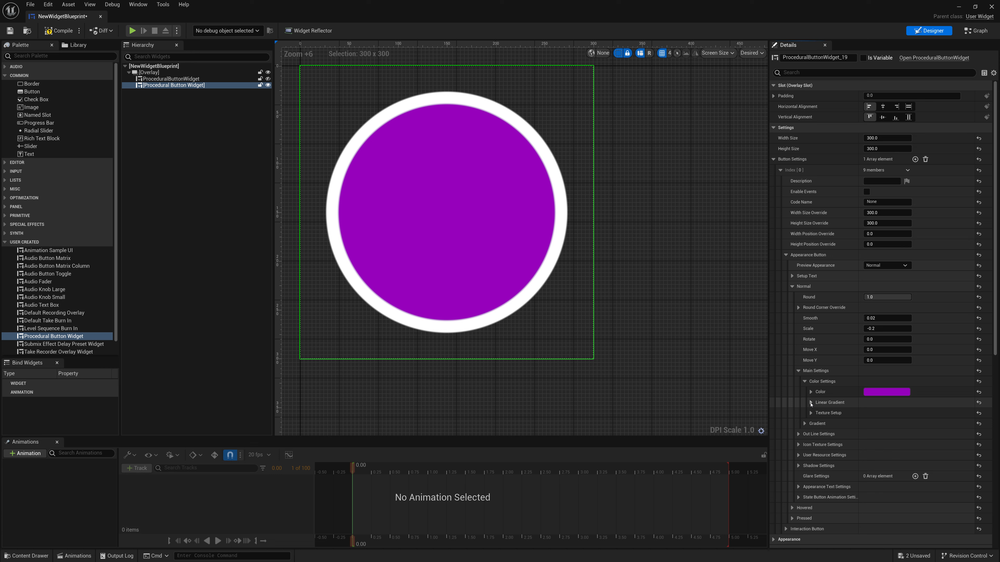
{"action": "left_click", "coordinate": [805, 382]}
{"action": "left_click", "coordinate": [805, 392]}
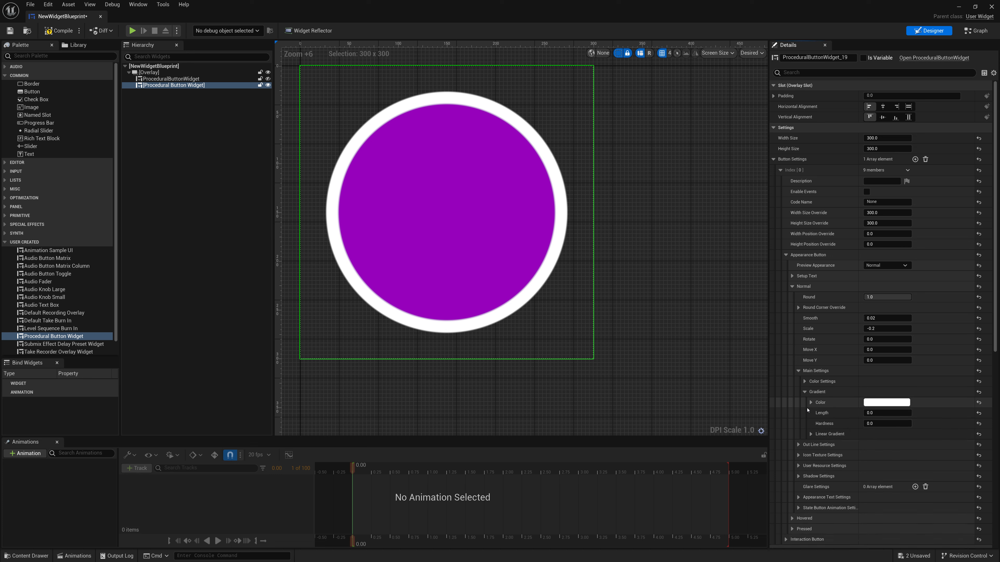
{"action": "right_click", "coordinate": [876, 403]}
{"action": "left_click", "coordinate": [901, 449]}
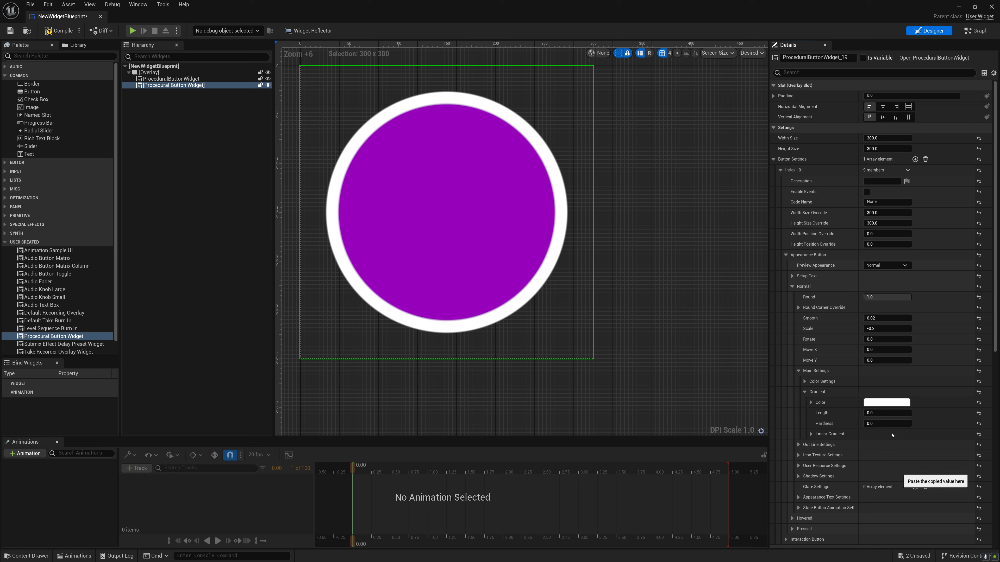
{"action": "left_click", "coordinate": [880, 403]}
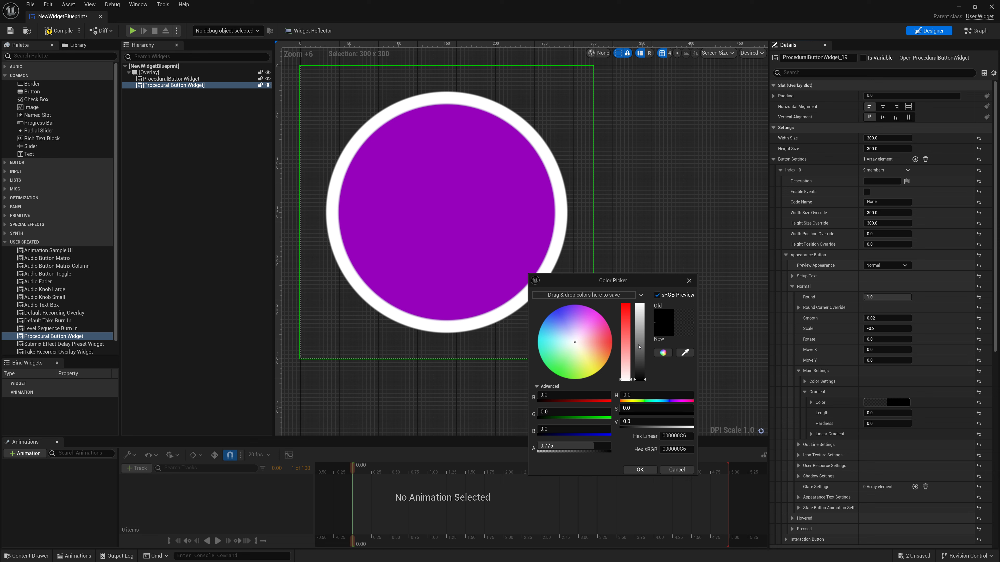
{"action": "left_click", "coordinate": [640, 470]}
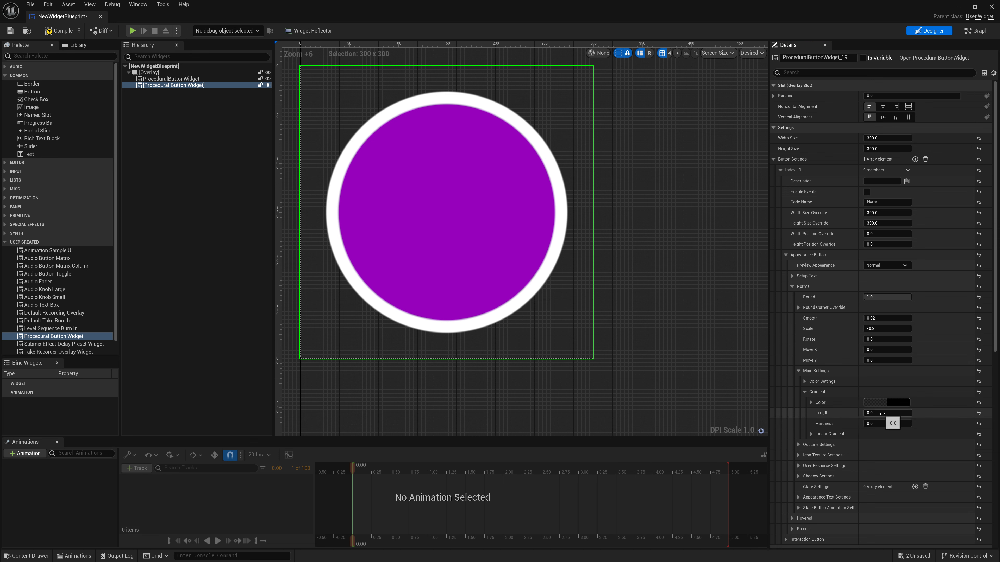
- Set the Length of the Main Settings Gradient to 0.656
{"action": "left_click_drag", "start_coordinate": [882, 413], "coordinate": [892, 413]}
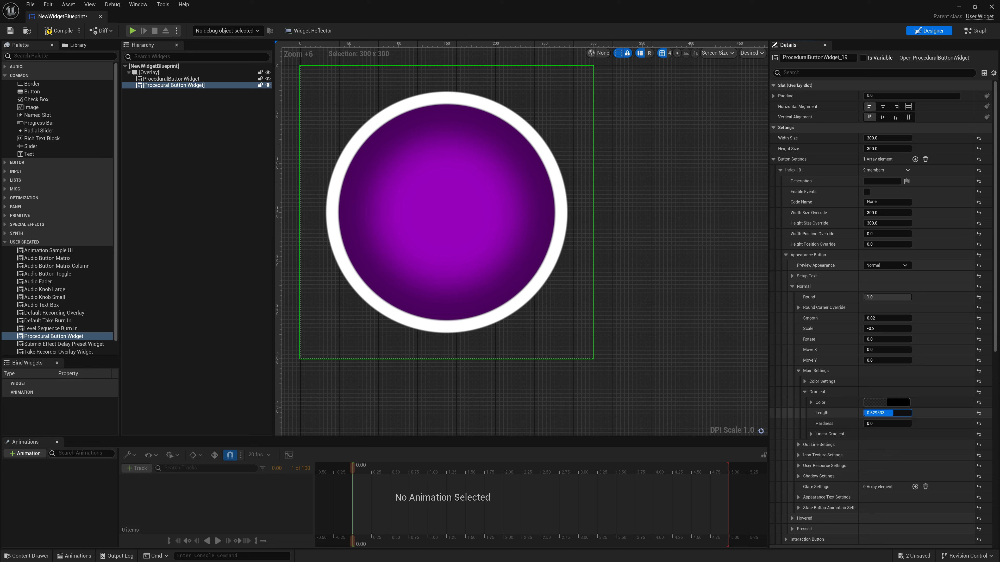
{"action": "left_click", "coordinate": [883, 414]}
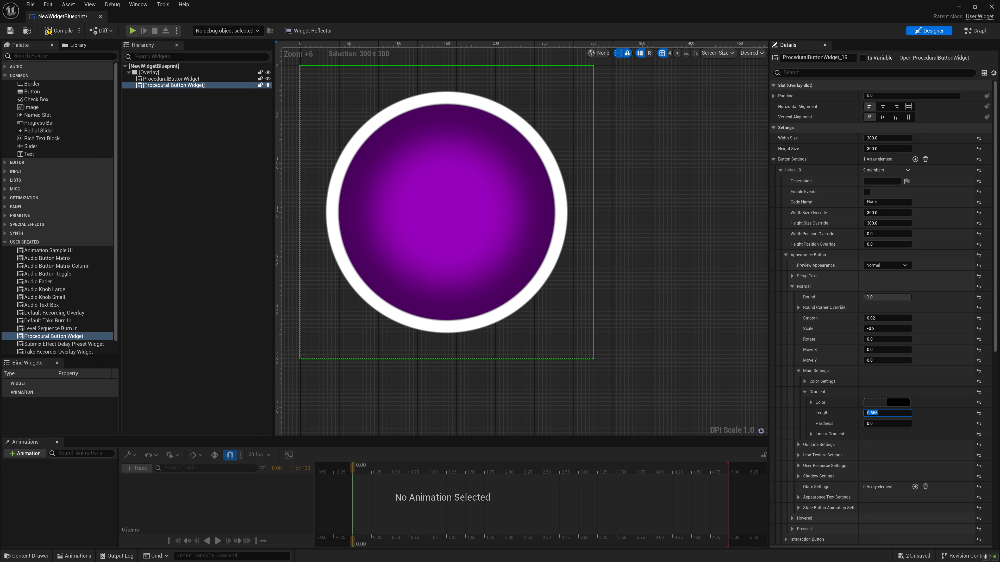
{"action": "key", "text": "Return"}
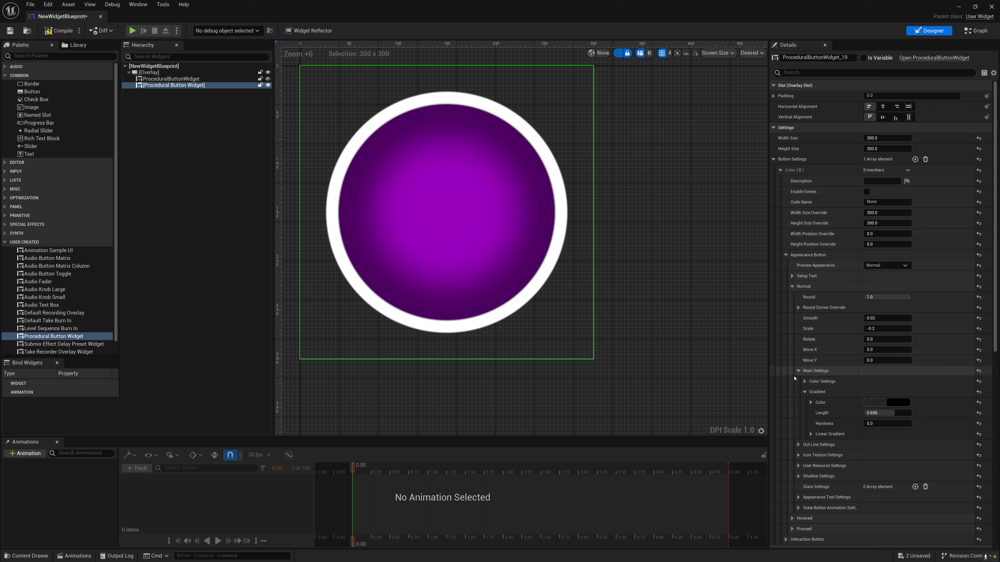
- Set the Width in the Normal state's Out Line Settings to 0.08
{"action": "left_click", "coordinate": [799, 371]}
{"action": "left_click", "coordinate": [799, 382]}
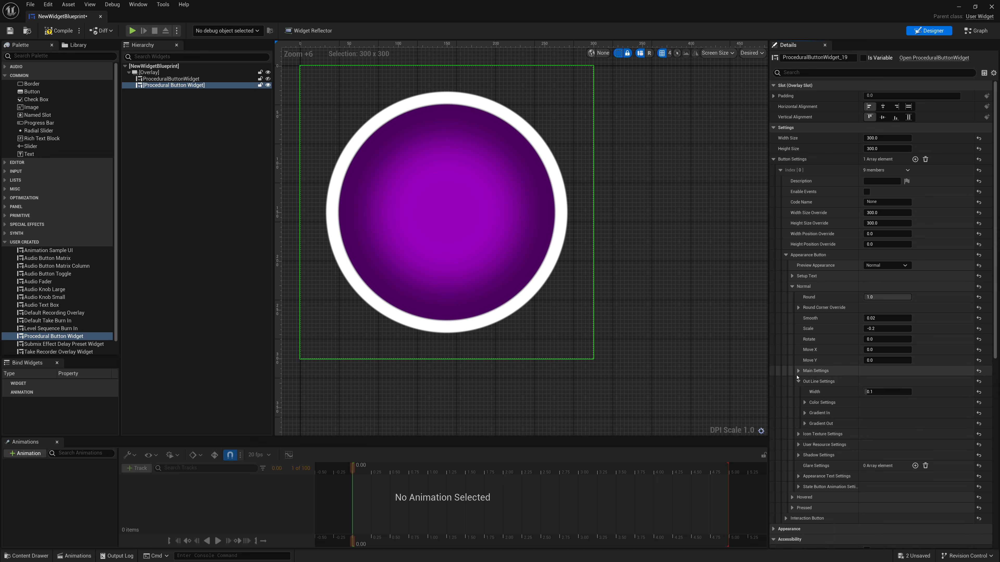
{"action": "mouse_move", "coordinate": [868, 392]}
{"action": "left_mouse_down"}
{"action": "mouse_move", "coordinate": [855, 393]}
{"action": "mouse_move", "coordinate": [866, 393]}
{"action": "left_mouse_up"}
{"action": "left_click", "coordinate": [890, 390]}
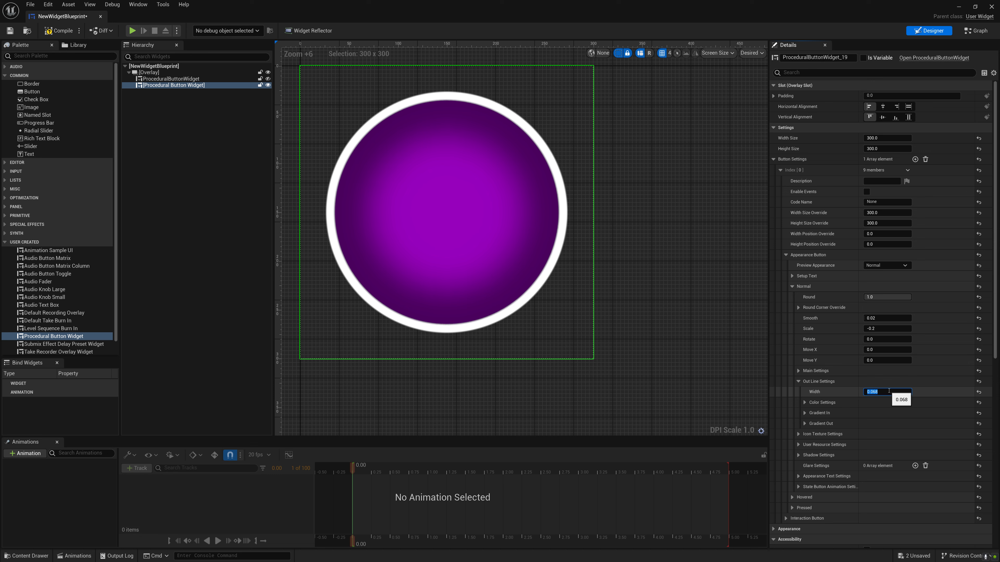
{"action": "type", "text": "0.06"}
{"action": "type", "text": "8"}
{"action": "key", "text": "Return"}
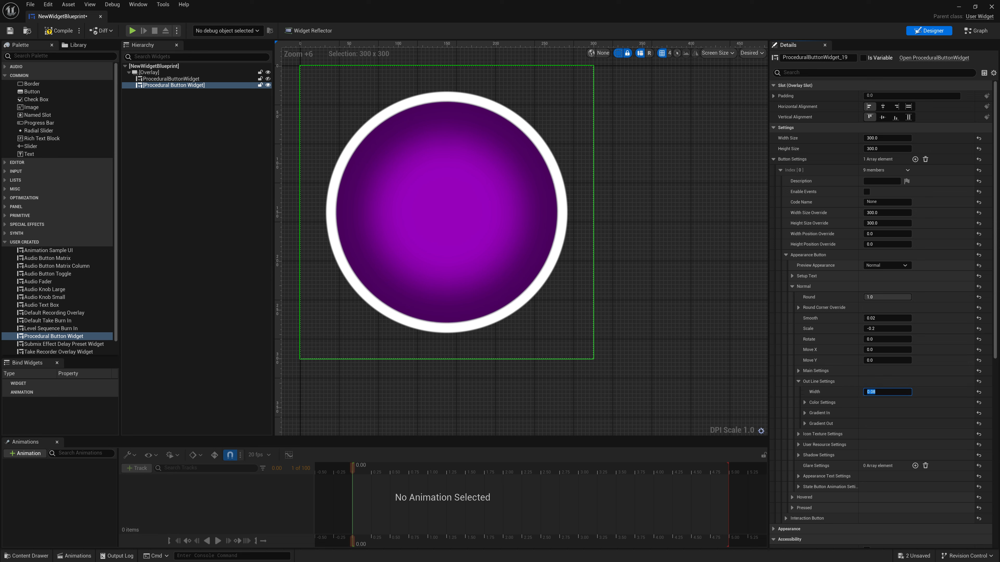
{"action": "key", "text": "Escape"}
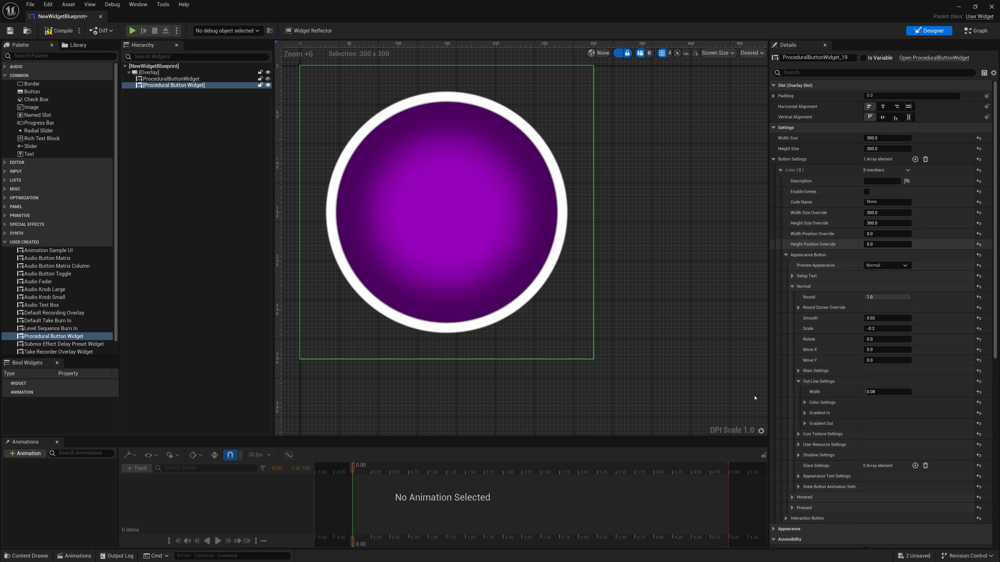
- Set the Gradient In color of the Normal state's Out Line Settings to black and accept it
{"action": "left_click", "coordinate": [804, 413]}
{"action": "scroll", "coordinate": [807, 327], "scroll_direction": "down", "scroll_amount": 3}
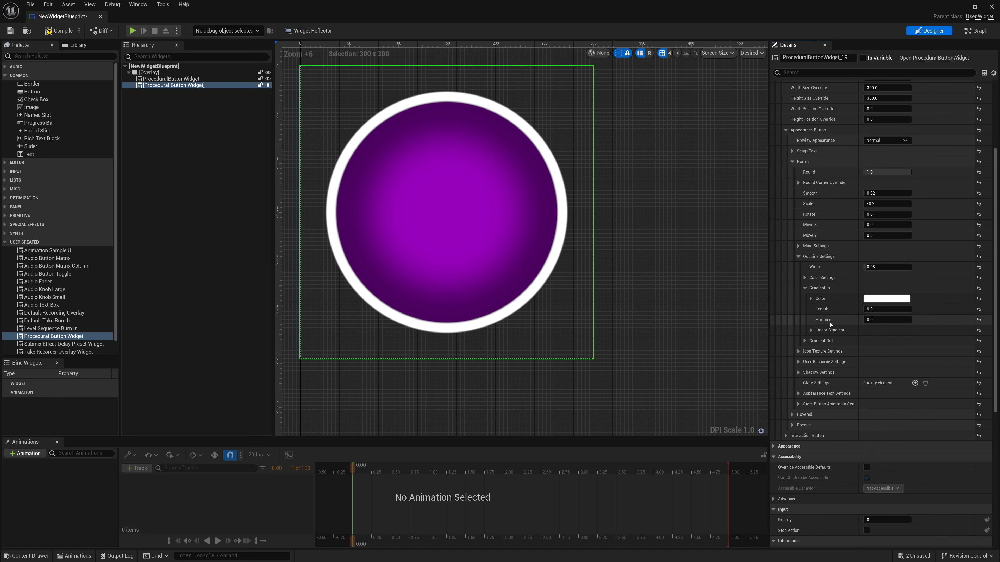
{"action": "scroll", "coordinate": [860, 315], "scroll_direction": "up", "scroll_amount": 1}
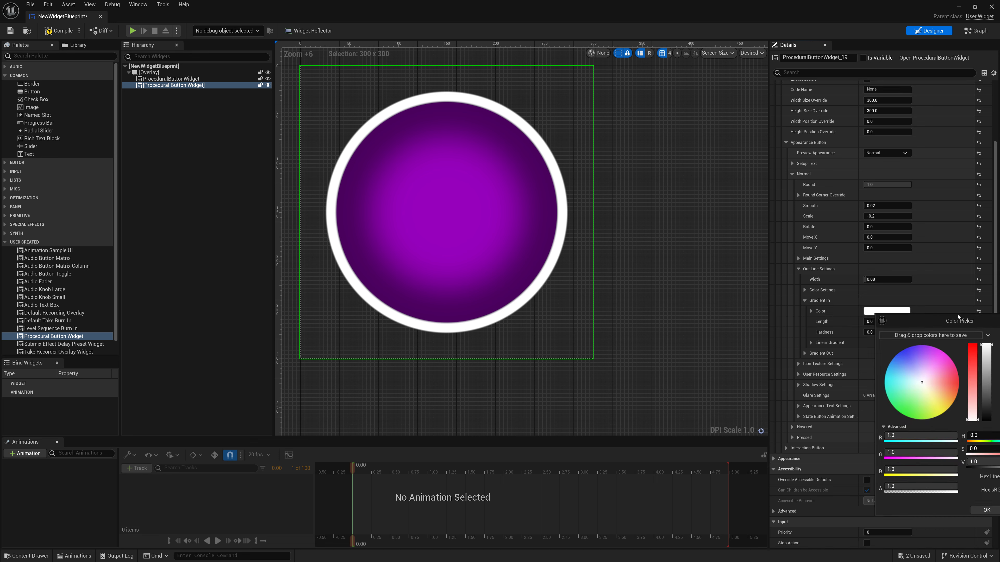
{"action": "left_click_drag", "start_coordinate": [838, 339], "coordinate": [839, 412]}
{"action": "left_click", "coordinate": [839, 479]}
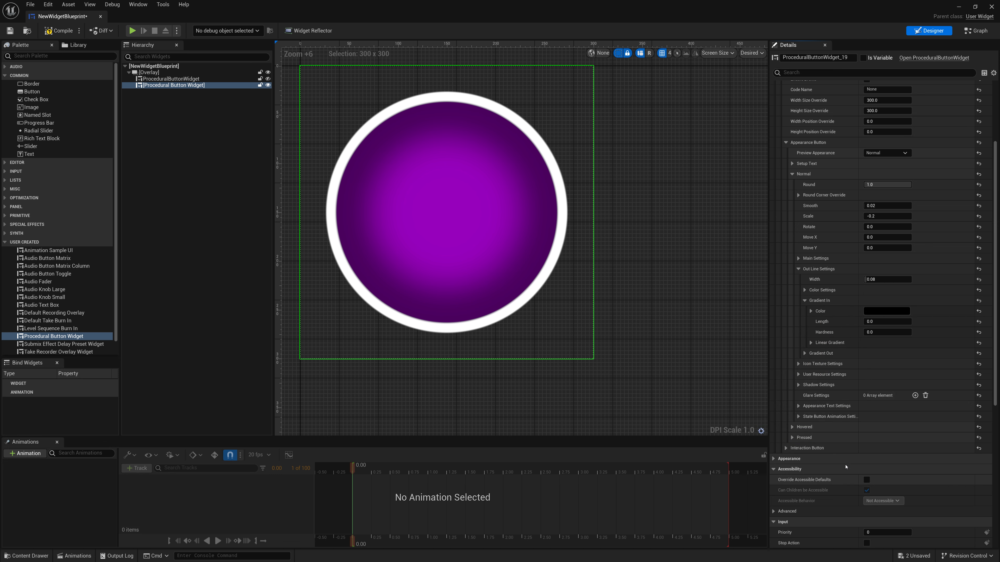
- Set the Length of the Out Line Settings' Gradient In to 0.08 and collapse that group
{"action": "left_click_drag", "start_coordinate": [873, 322], "coordinate": [898, 322]}
{"action": "scroll", "coordinate": [566, 240], "scroll_direction": "up", "scroll_amount": 1}
{"action": "scroll", "coordinate": [565, 240], "scroll_direction": "up", "scroll_amount": 13}
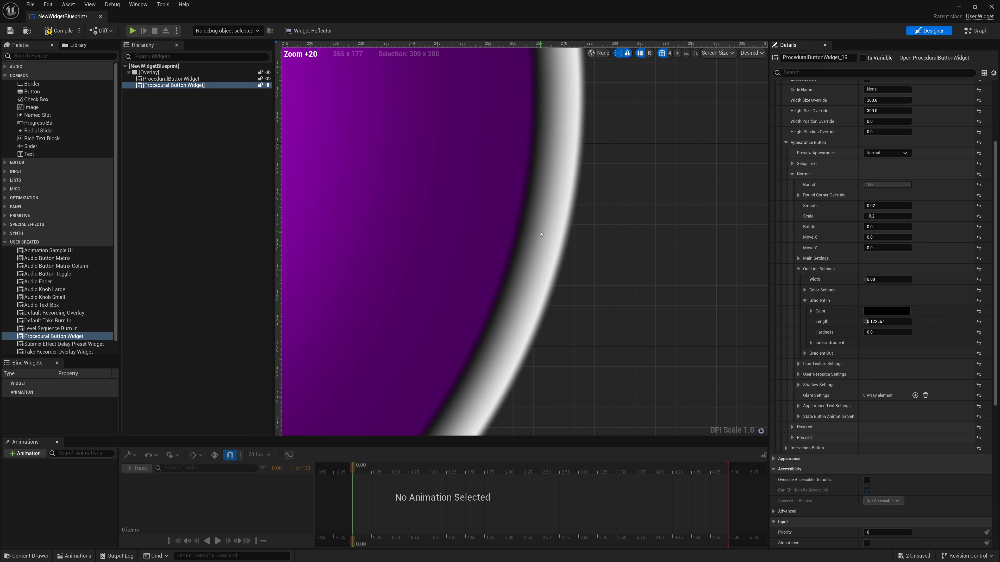
{"action": "mouse_move", "coordinate": [880, 322]}
{"action": "left_mouse_down"}
{"action": "mouse_move", "coordinate": [859, 321]}
{"action": "mouse_move", "coordinate": [870, 322]}
{"action": "left_mouse_up"}
{"action": "left_click", "coordinate": [886, 321]}
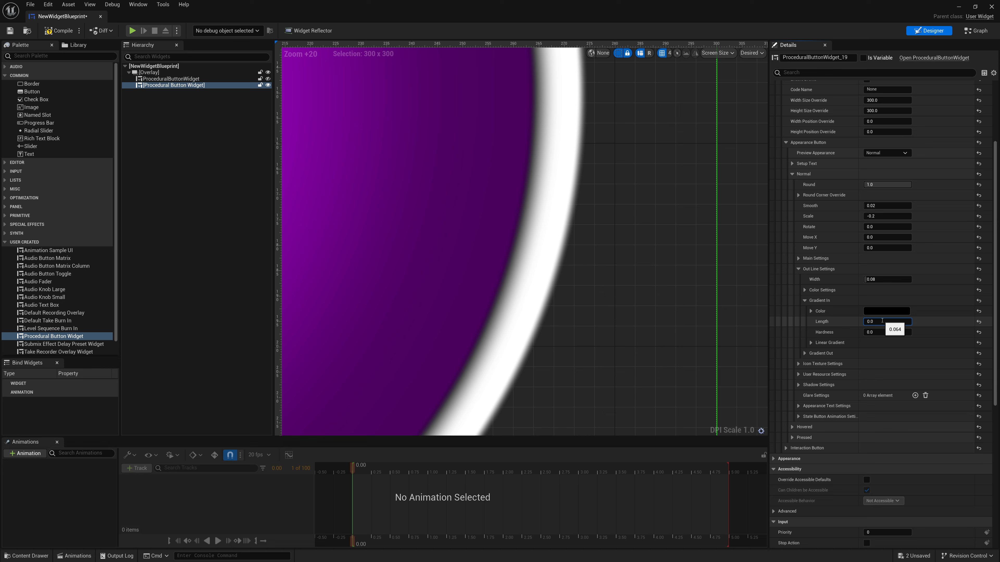
{"action": "type", "text": "8"}
{"action": "key", "text": "Return"}
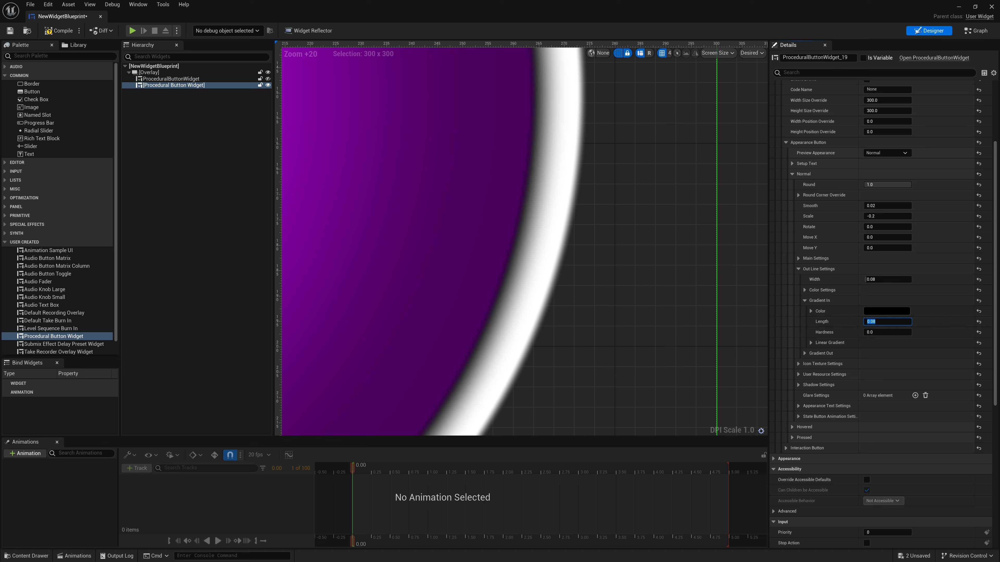
{"action": "left_click", "coordinate": [985, 556]}
{"action": "left_click", "coordinate": [804, 300]}
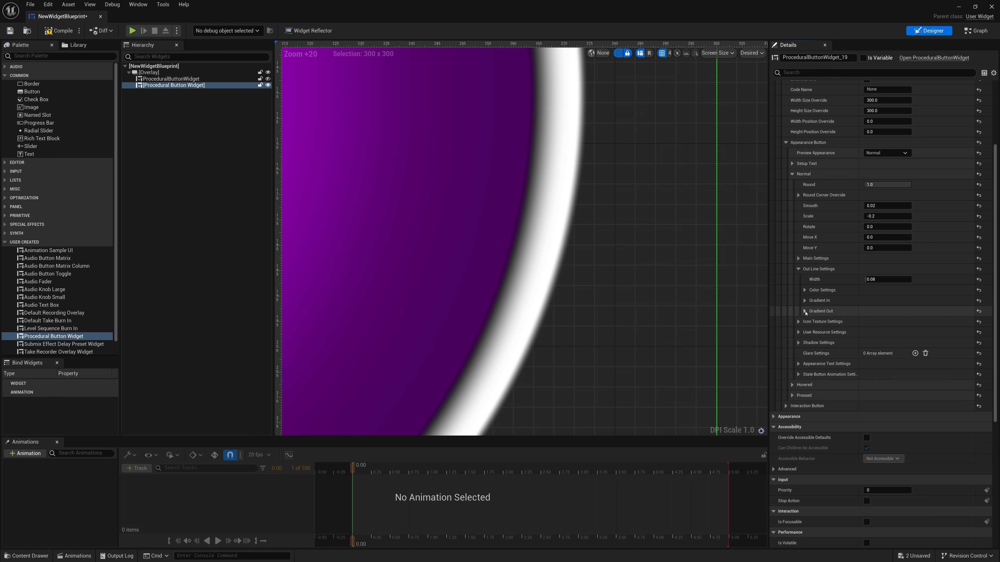
- Set the Gradient Out color of the Out Line Settings to opaque black (000000FF)
{"action": "left_click", "coordinate": [804, 311]}
{"action": "left_click", "coordinate": [882, 324]}
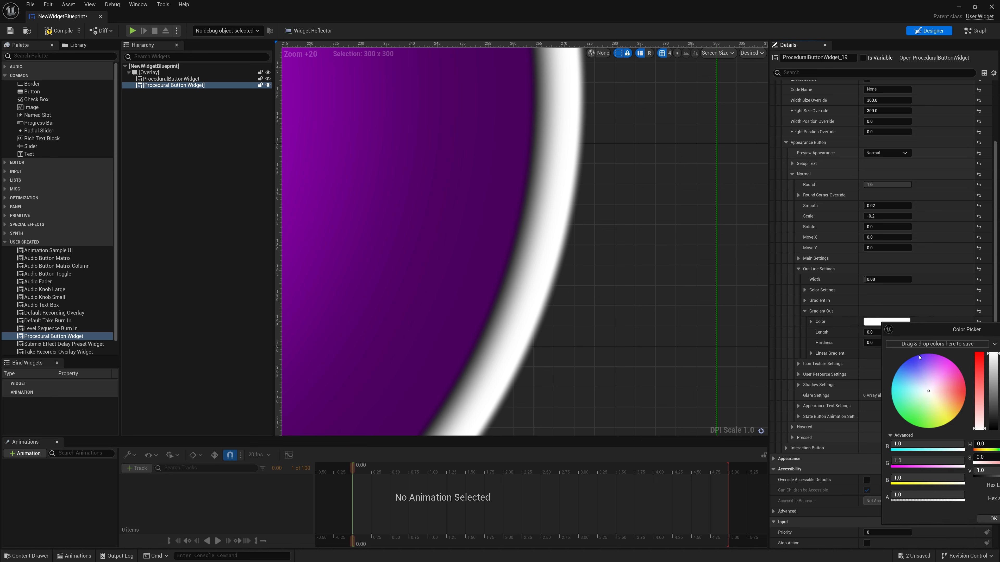
{"action": "left_click_drag", "start_coordinate": [782, 351], "coordinate": [780, 378]}
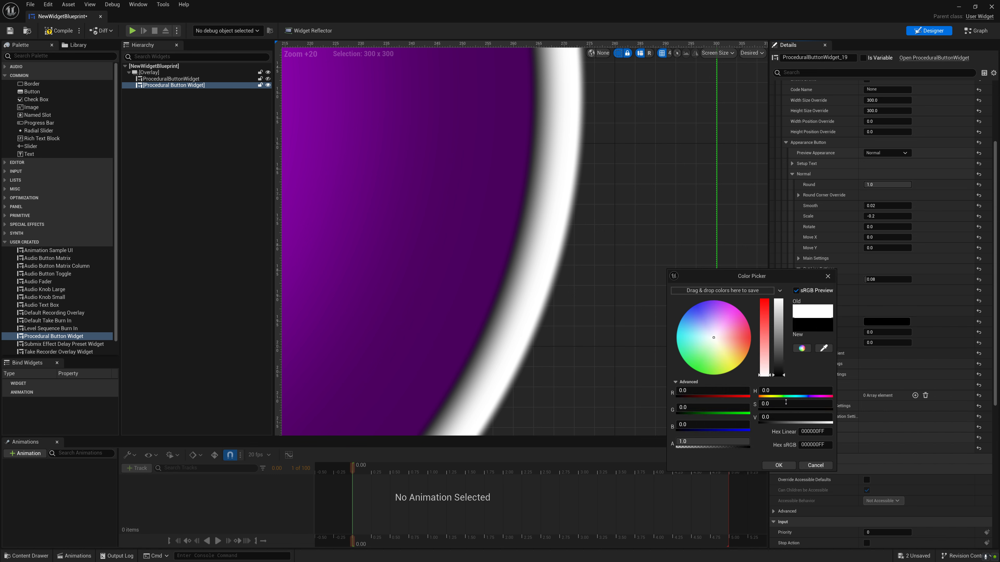
{"action": "left_click", "coordinate": [778, 465]}
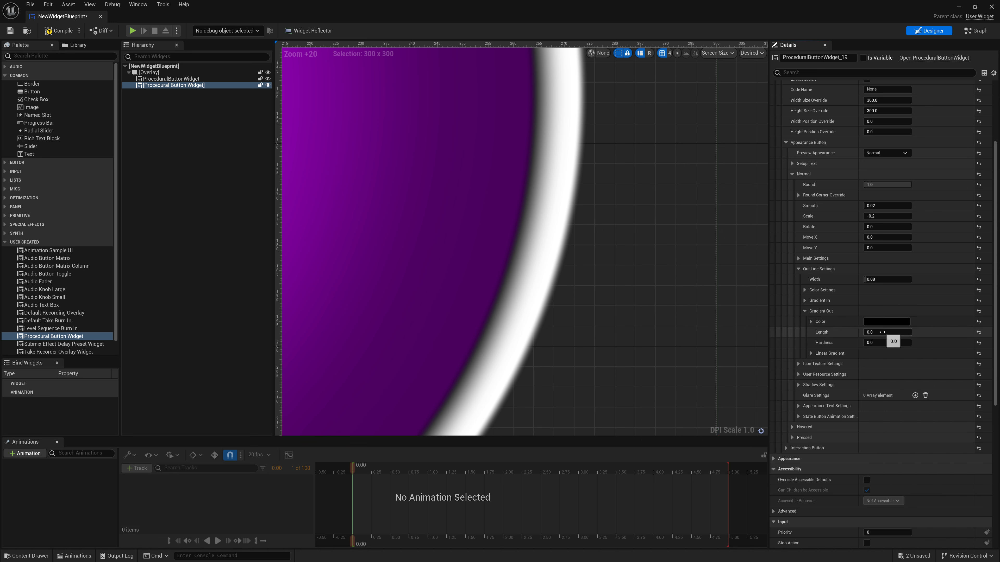
- Set the Length of the outline's Gradient Out to 0.08 and collapse the Out Line Settings
{"action": "left_click_drag", "start_coordinate": [888, 332], "coordinate": [891, 332]}
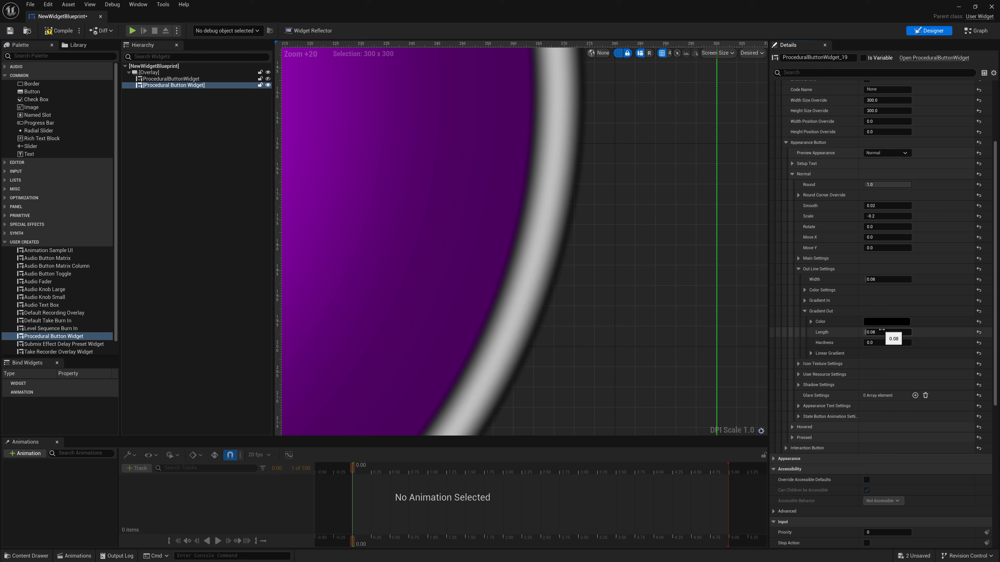
{"action": "left_click", "coordinate": [805, 311]}
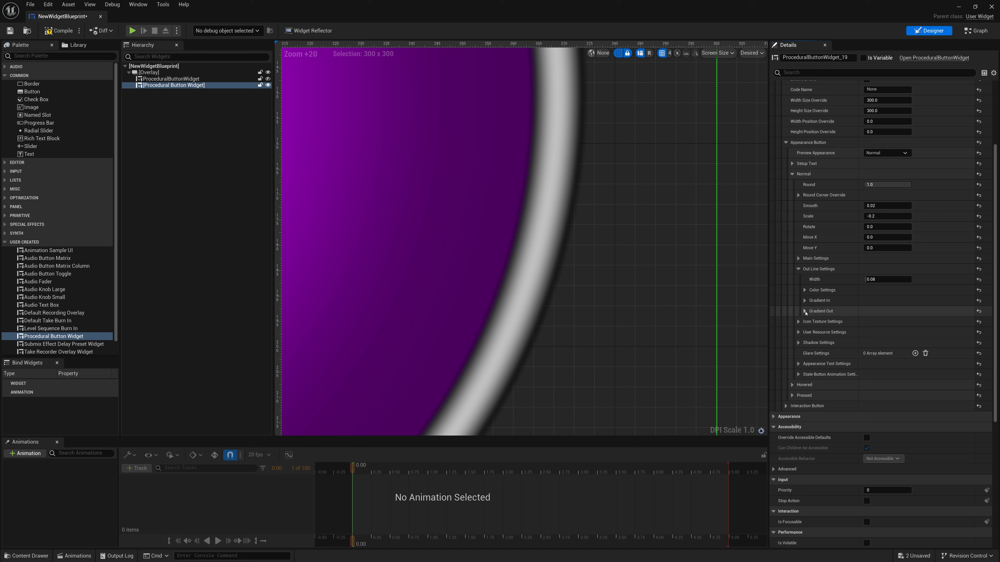
{"action": "left_click", "coordinate": [799, 269]}
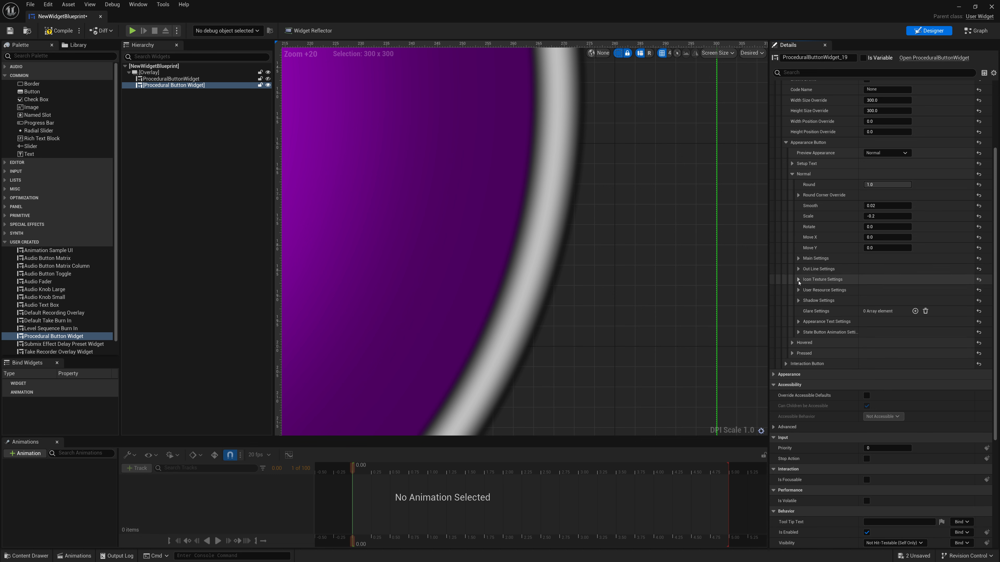
- Assign the Power texture in the Texture Setup of the Normal state's Icon Texture Settings
{"action": "left_click", "coordinate": [798, 279]}
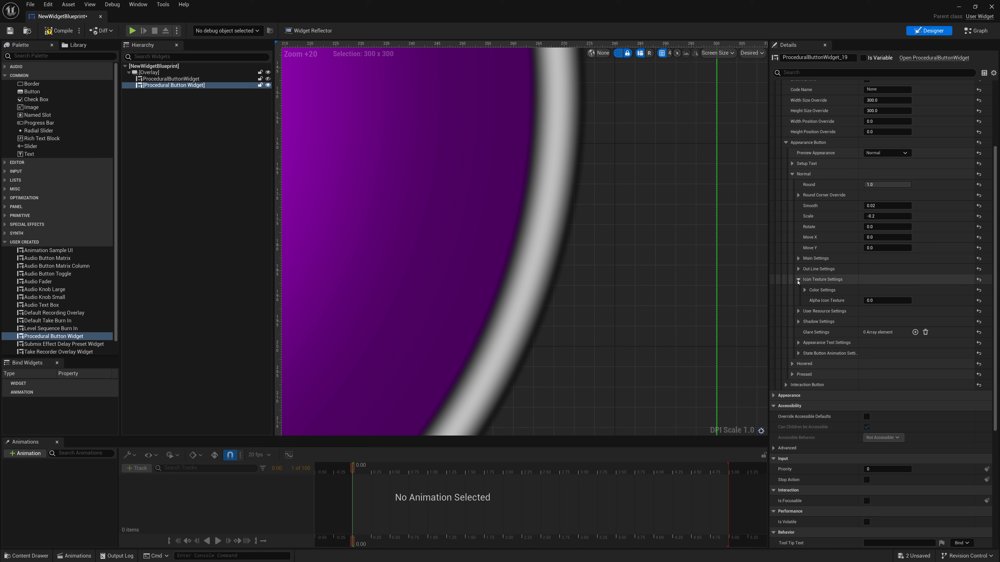
{"action": "left_click", "coordinate": [804, 290]}
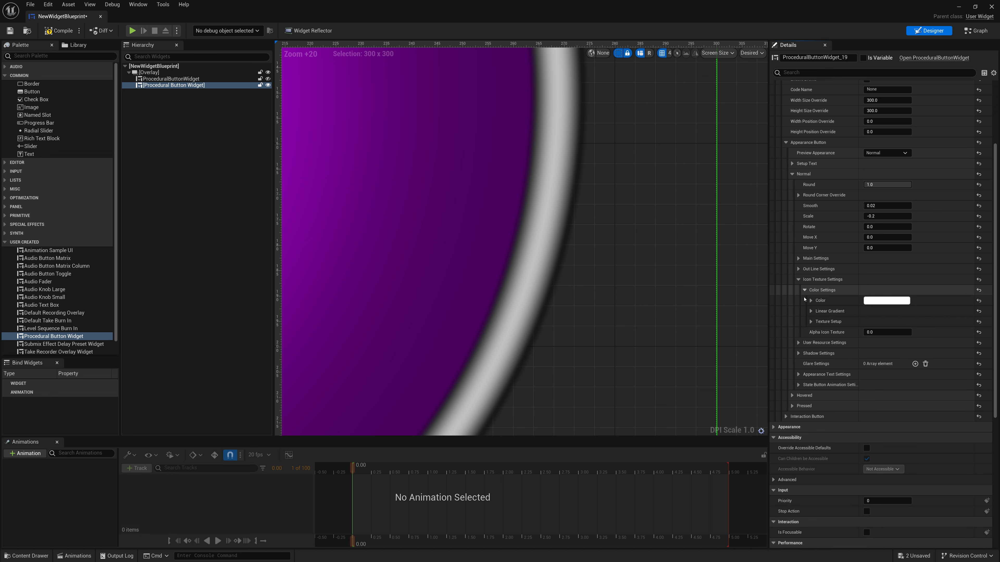
{"action": "left_click", "coordinate": [811, 322]}
{"action": "left_click", "coordinate": [904, 334]}
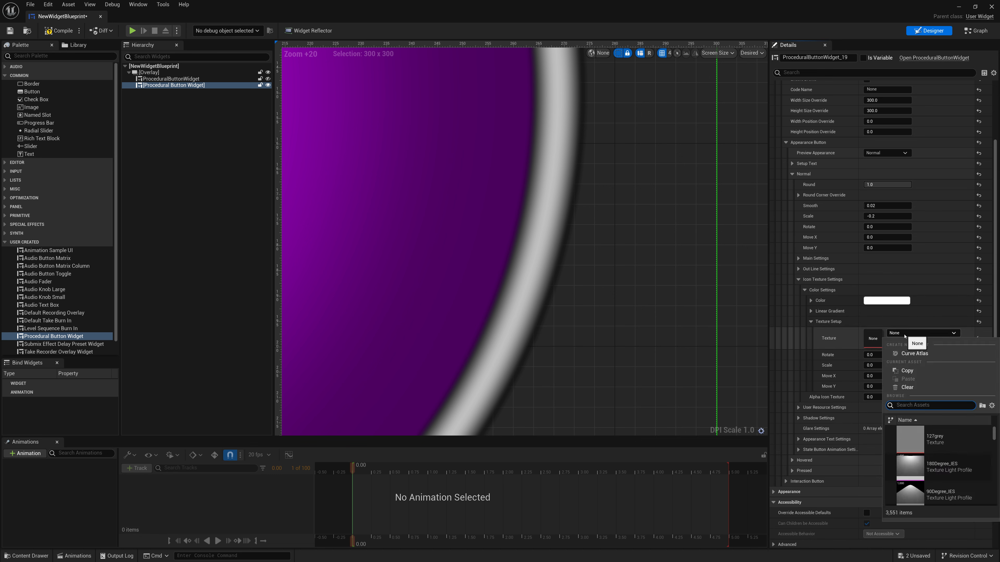
{"action": "type", "text": "powe"}
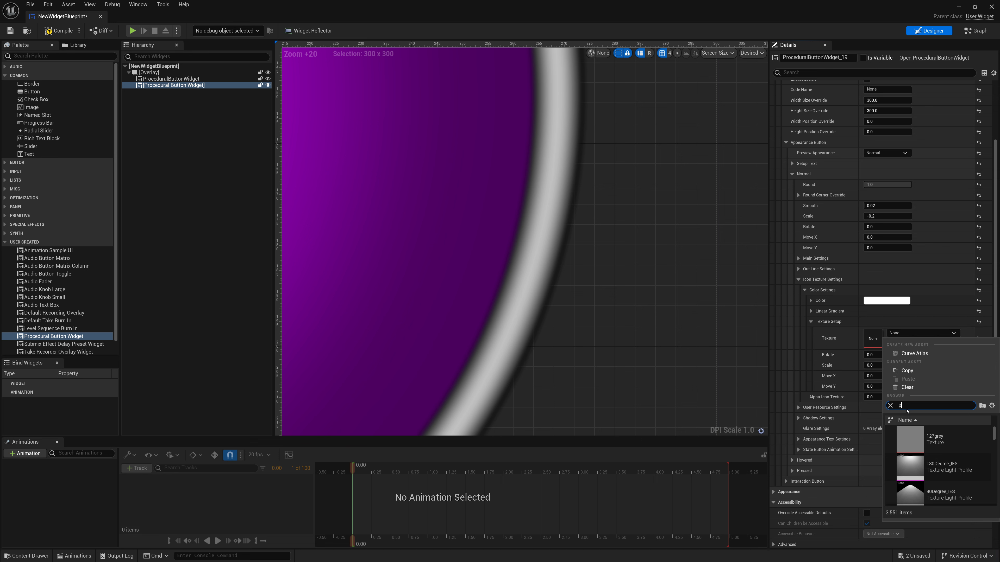
{"action": "left_click", "coordinate": [910, 439]}
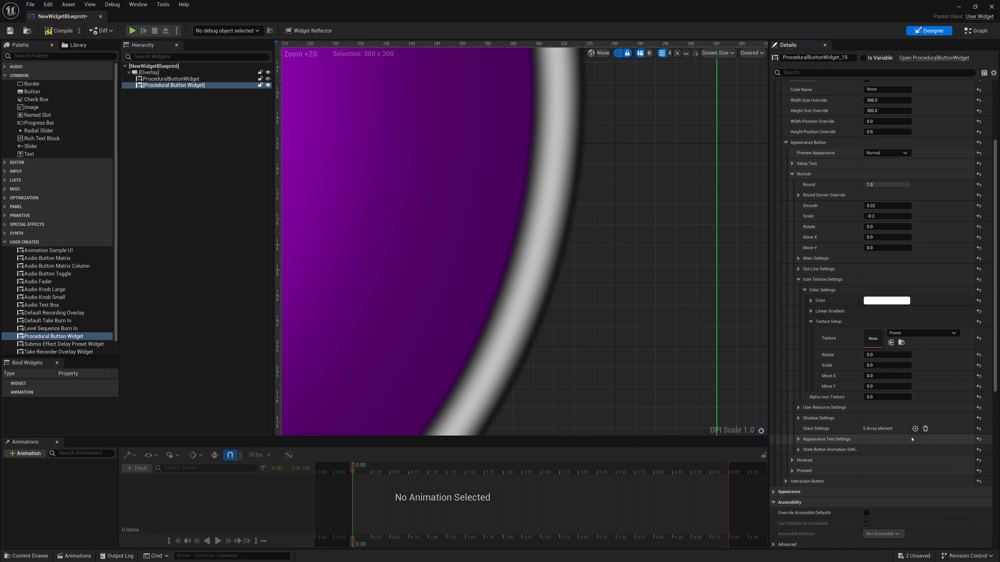
{"action": "scroll", "coordinate": [491, 262], "scroll_direction": "down", "scroll_amount": 8}
{"action": "scroll", "coordinate": [492, 261], "scroll_direction": "down", "scroll_amount": 4}
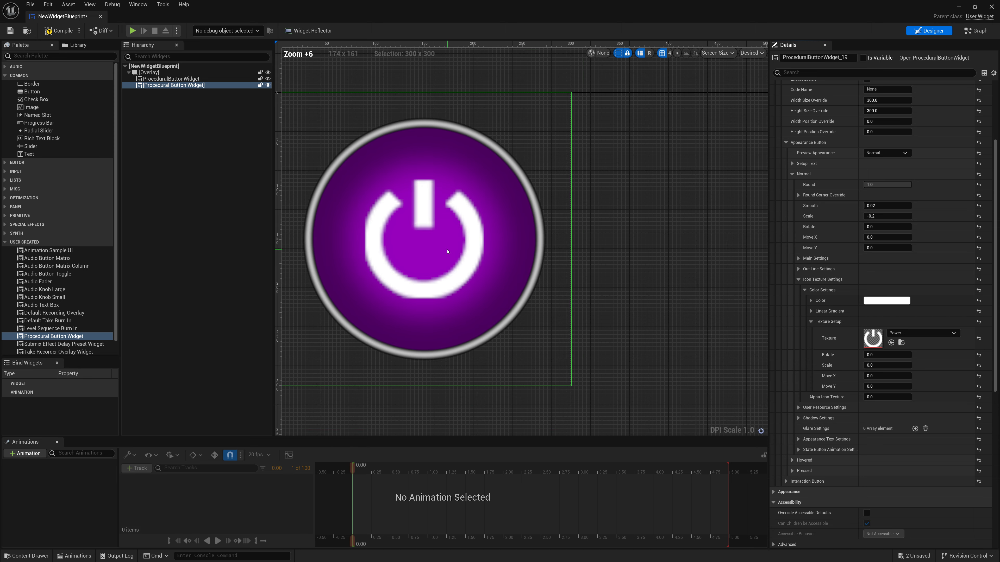
{"action": "scroll", "coordinate": [464, 264], "scroll_direction": "up", "scroll_amount": 2}
{"action": "scroll", "coordinate": [465, 264], "scroll_direction": "up", "scroll_amount": 1}
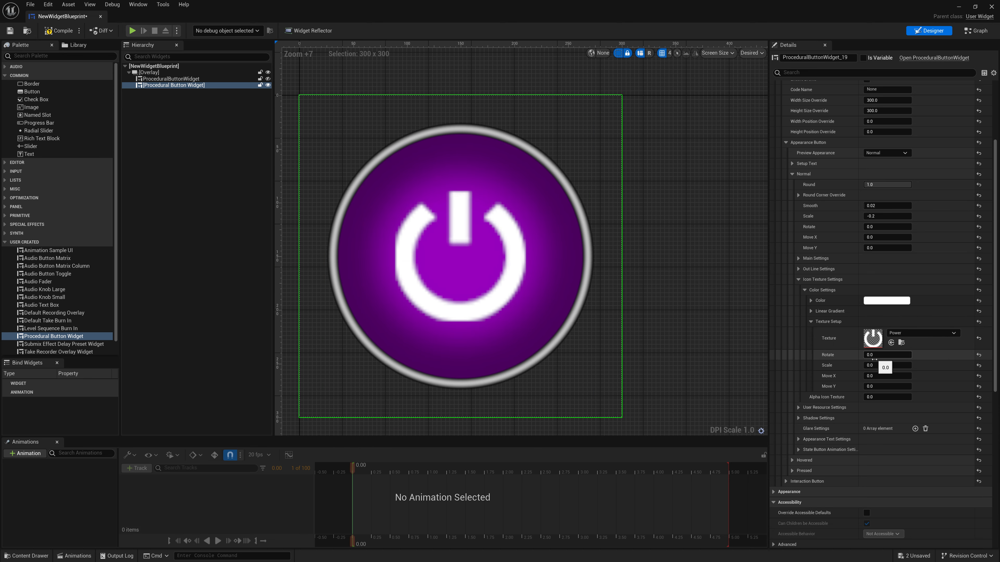
- Set the Scale of the Power icon texture to -0.5 and collapse the Icon Texture Settings
{"action": "left_click_drag", "start_coordinate": [886, 365], "coordinate": [848, 365]}
{"action": "key", "text": "BackSpace"}
{"action": "key", "text": "BackSpace"}
{"action": "key", "text": "BackSpace"}
{"action": "key", "text": "BackSpace"}
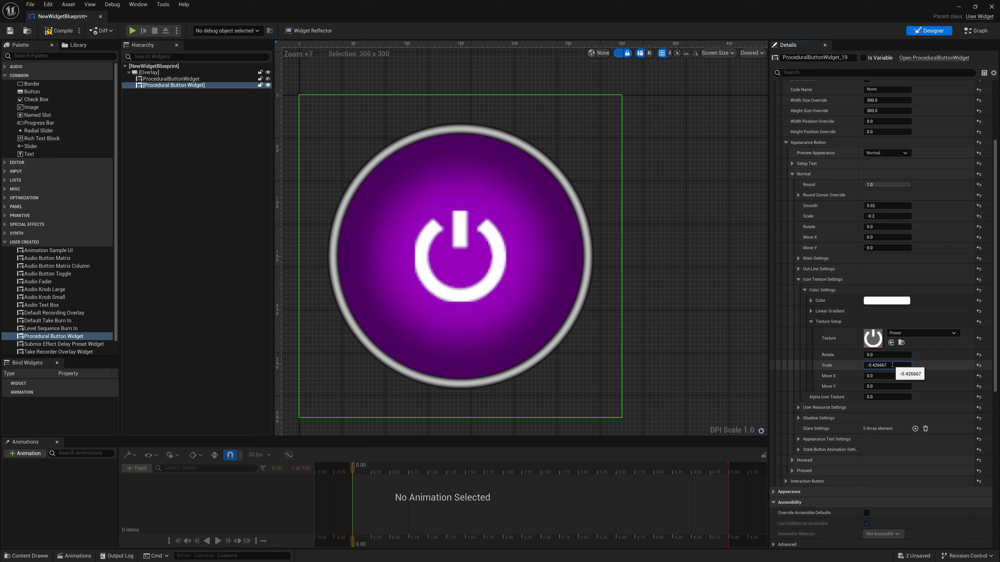
{"action": "key", "text": "BackSpace"}
{"action": "type", "text": "5"}
{"action": "key", "text": "Return"}
{"action": "scroll", "coordinate": [515, 304], "scroll_direction": "down", "scroll_amount": 7}
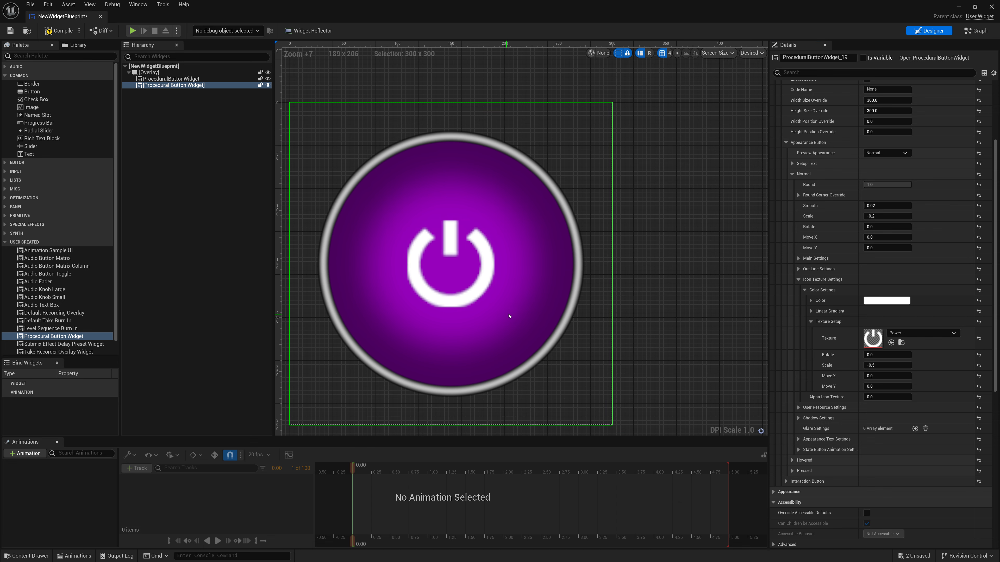
{"action": "scroll", "coordinate": [503, 313], "scroll_direction": "up", "scroll_amount": 2}
{"action": "scroll", "coordinate": [503, 313], "scroll_direction": "up", "scroll_amount": 6}
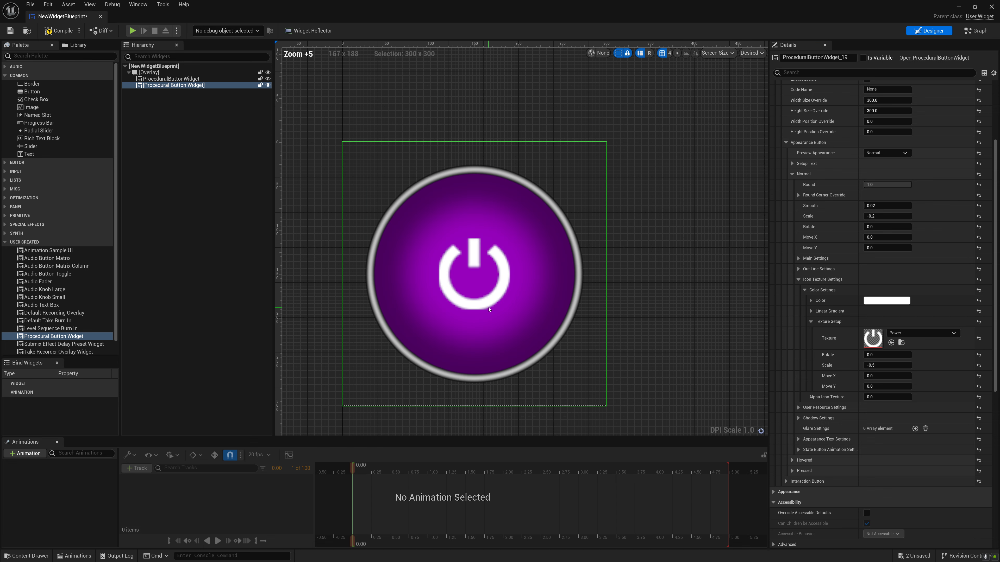
{"action": "scroll", "coordinate": [510, 309], "scroll_direction": "down", "scroll_amount": 1}
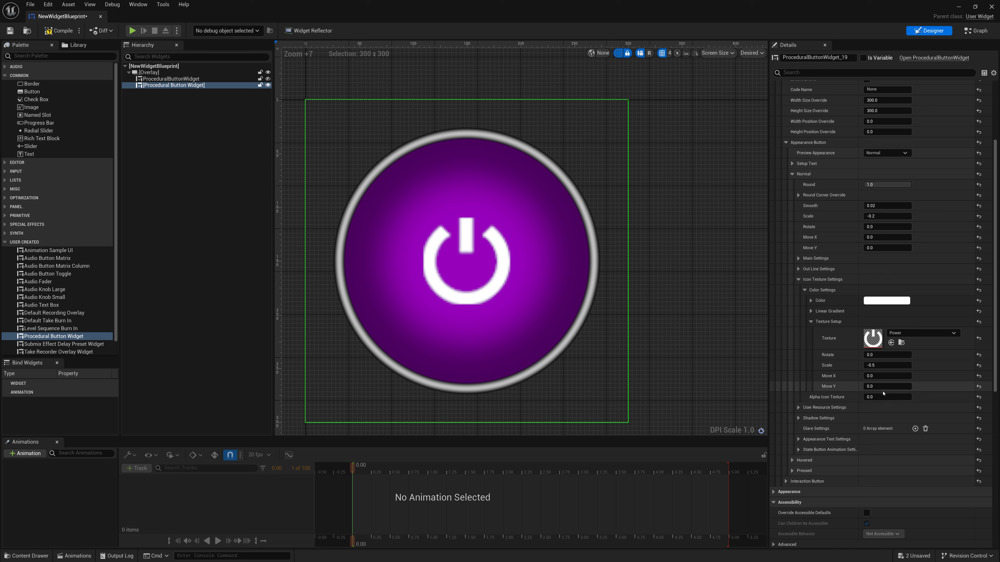
{"action": "left_click", "coordinate": [799, 280]}
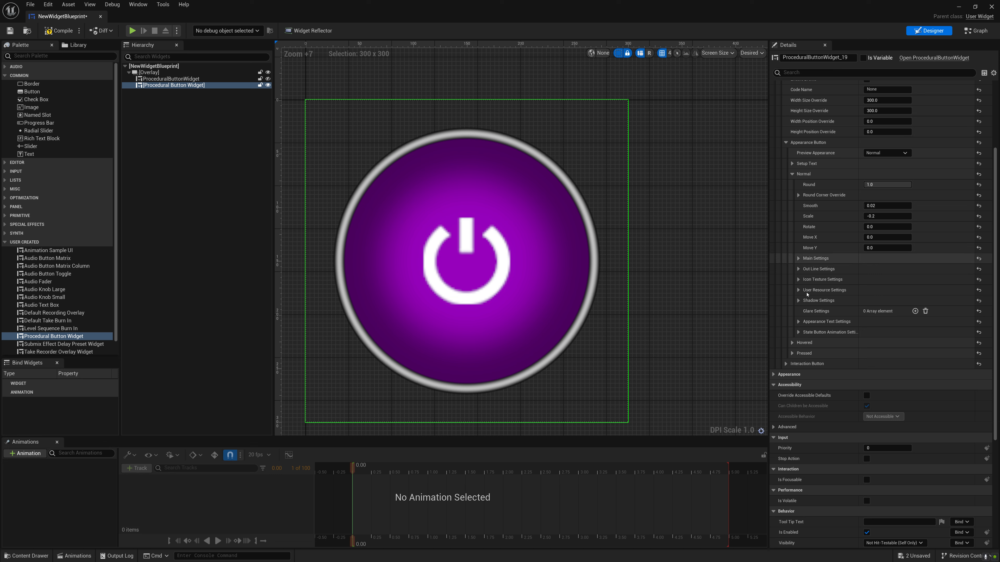
- Set the Color in the Normal state's Shadow Settings to semi-transparent black (000000CB)
{"action": "left_click", "coordinate": [799, 301]}
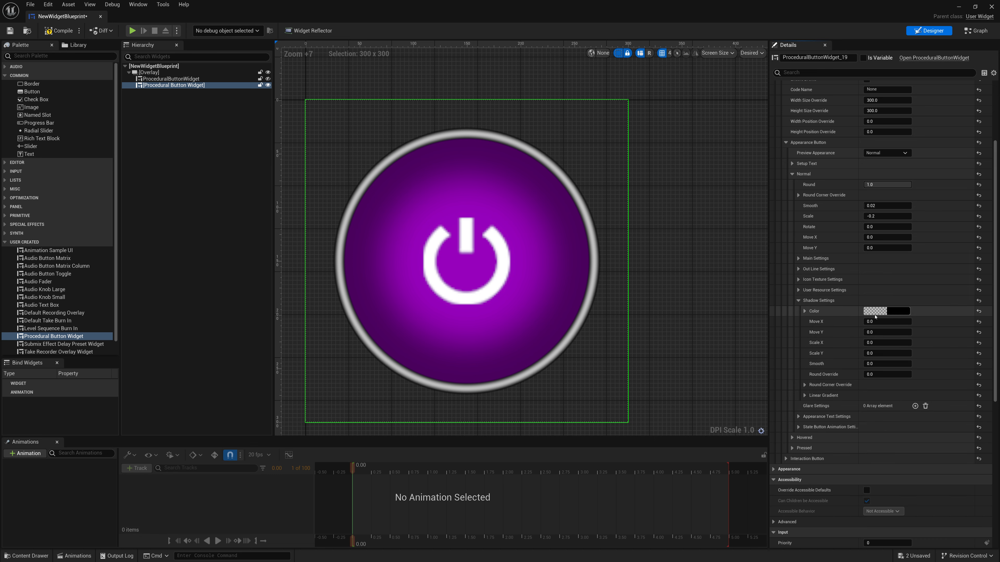
{"action": "right_click", "coordinate": [880, 312]}
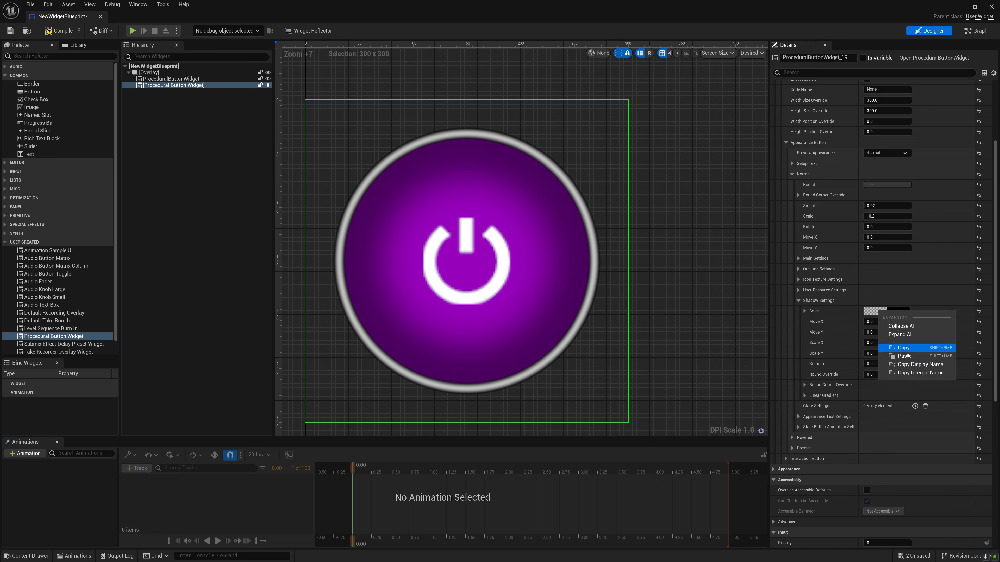
{"action": "left_click", "coordinate": [901, 348]}
{"action": "left_click", "coordinate": [884, 311]}
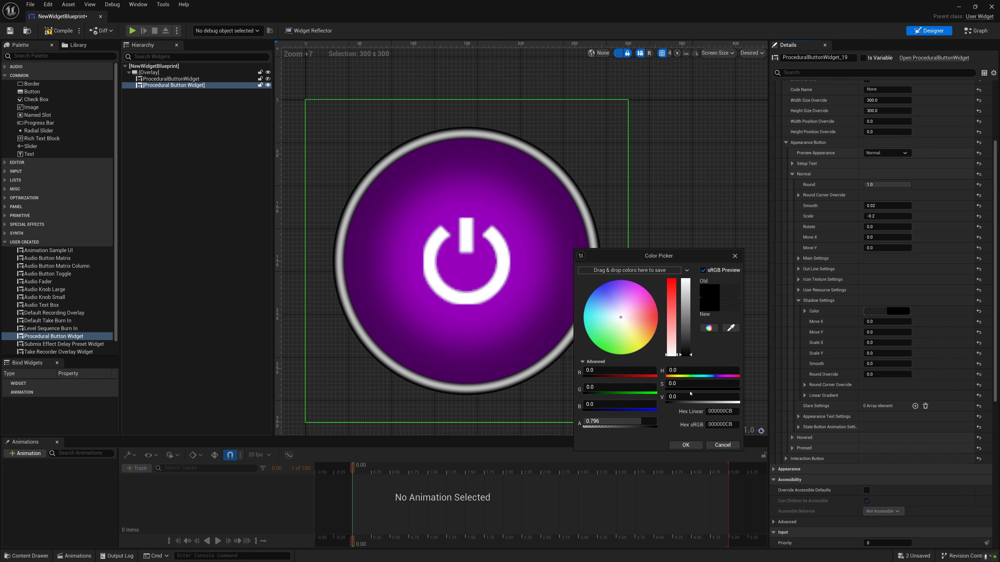
{"action": "left_click", "coordinate": [691, 446]}
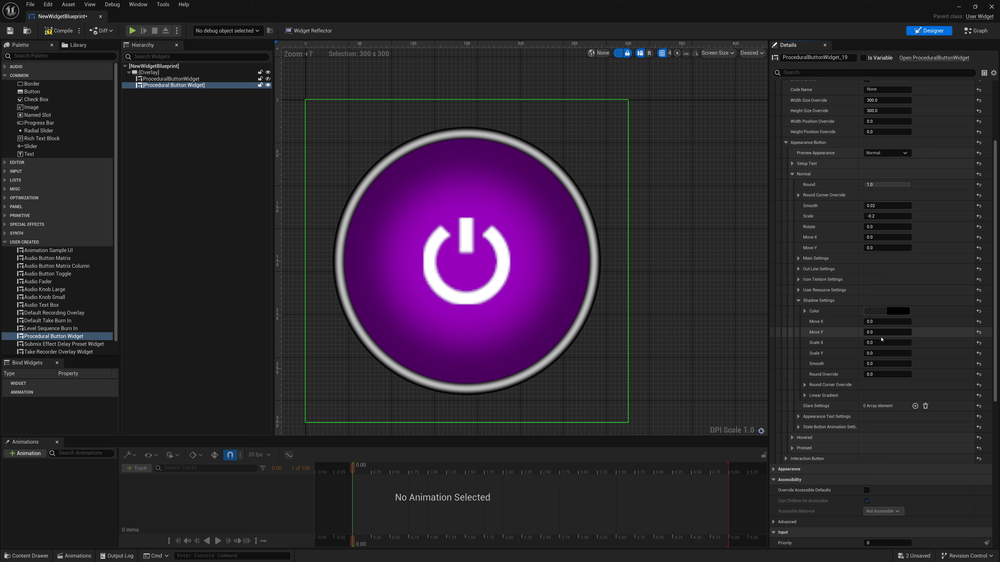
- Set both Scale X and Scale Y in the Normal state's Shadow Settings to 0.15
{"action": "mouse_move", "coordinate": [877, 342]}
{"action": "left_mouse_down"}
{"action": "mouse_move", "coordinate": [891, 343]}
{"action": "mouse_move", "coordinate": [881, 343]}
{"action": "left_mouse_up"}
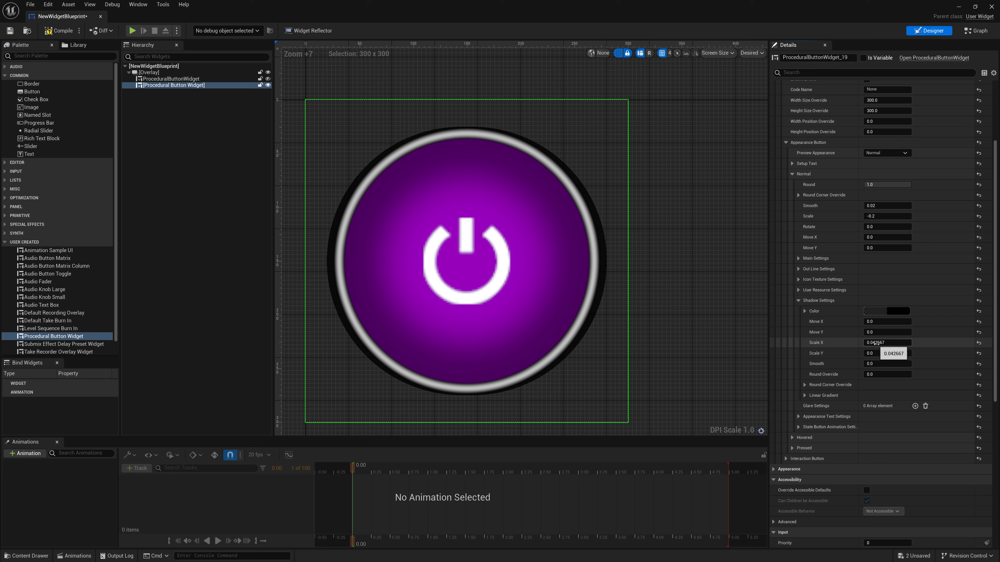
{"action": "left_click", "coordinate": [881, 342]}
{"action": "left_click", "coordinate": [894, 343]}
{"action": "key", "text": "BackSpace"}
{"action": "key", "text": "BackSpace"}
{"action": "key", "text": "BackSpace"}
{"action": "key", "text": "BackSpace"}
{"action": "key", "text": "BackSpace"}
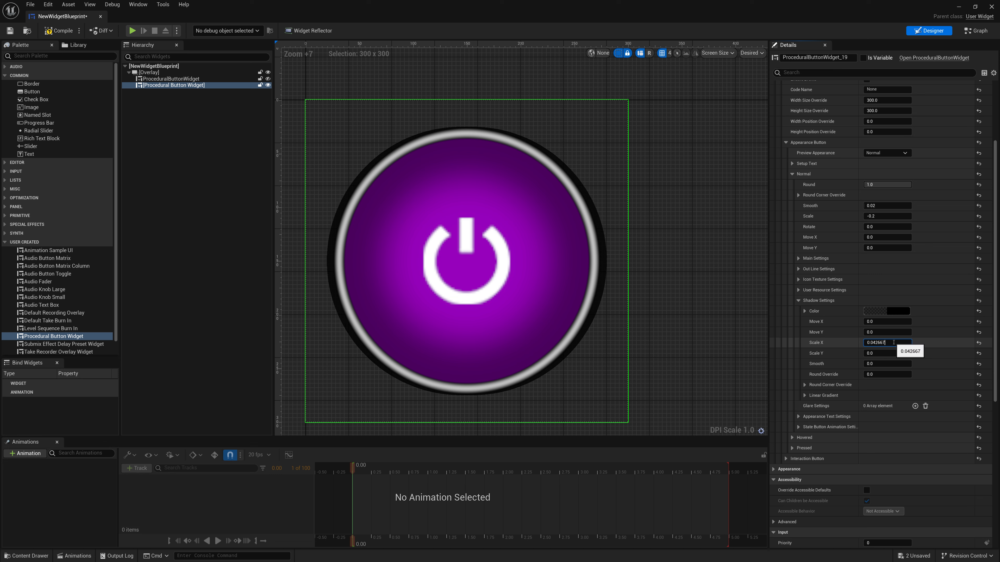
{"action": "key", "text": "BackSpace"}
{"action": "type", "text": "15"}
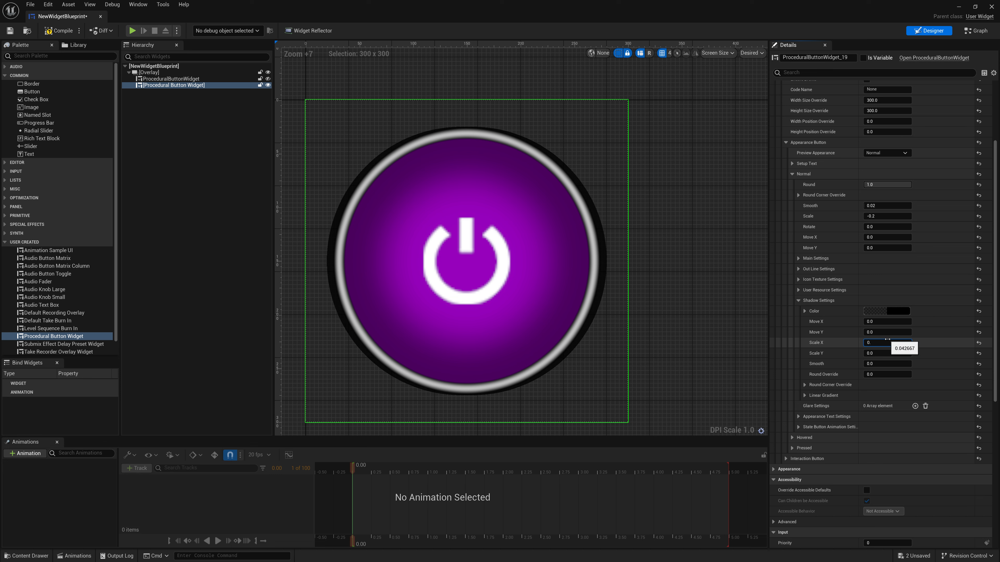
{"action": "key", "text": "Return"}
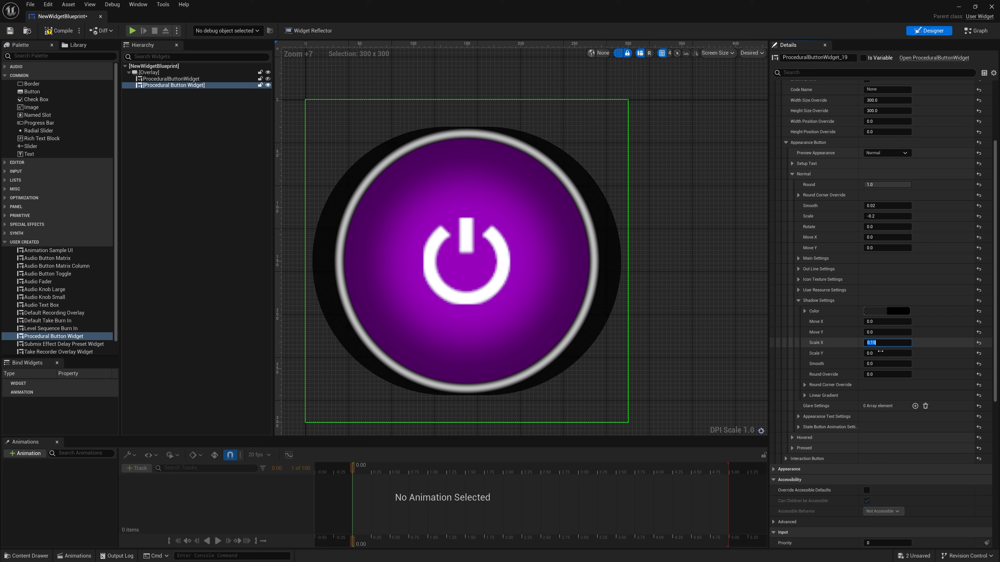
{"action": "left_click", "coordinate": [879, 353]}
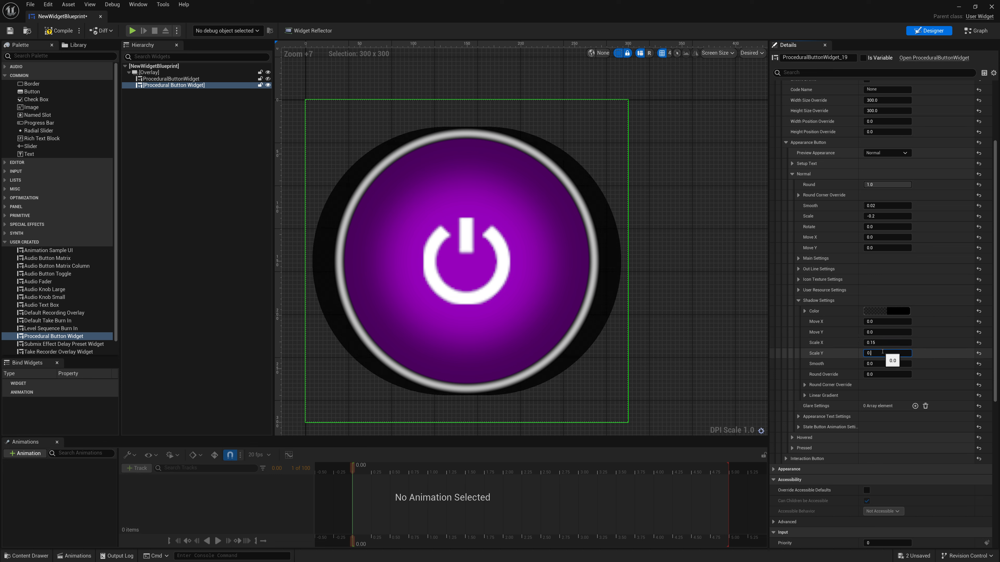
{"action": "key", "text": "Return"}
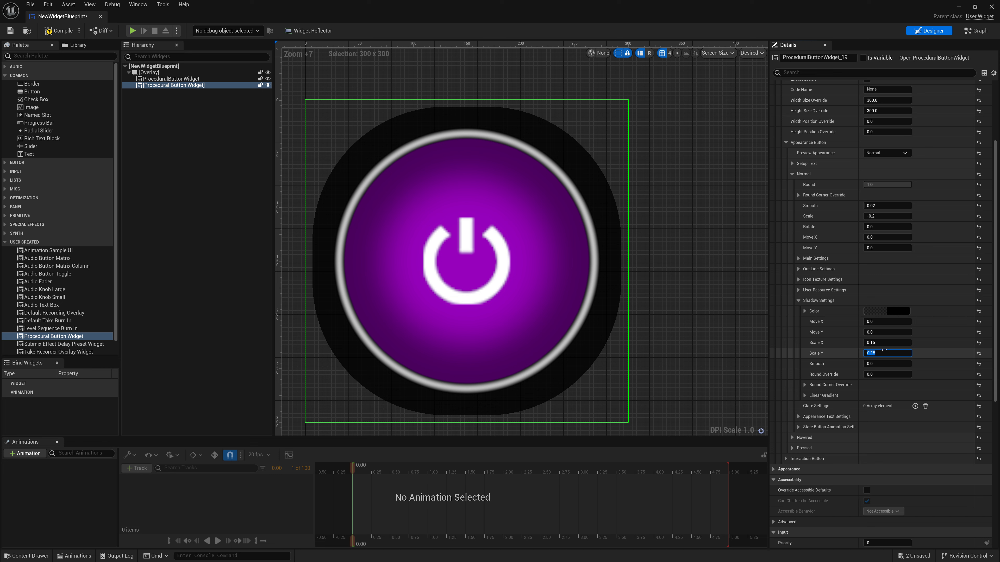
- Set both Scale Y and Scale X in the Normal state's Shadow Settings to 0.1
{"action": "left_click", "coordinate": [885, 353]}
{"action": "key", "text": "BackSpace"}
{"action": "left_click", "coordinate": [887, 343]}
{"action": "type", "text": "0.1"}
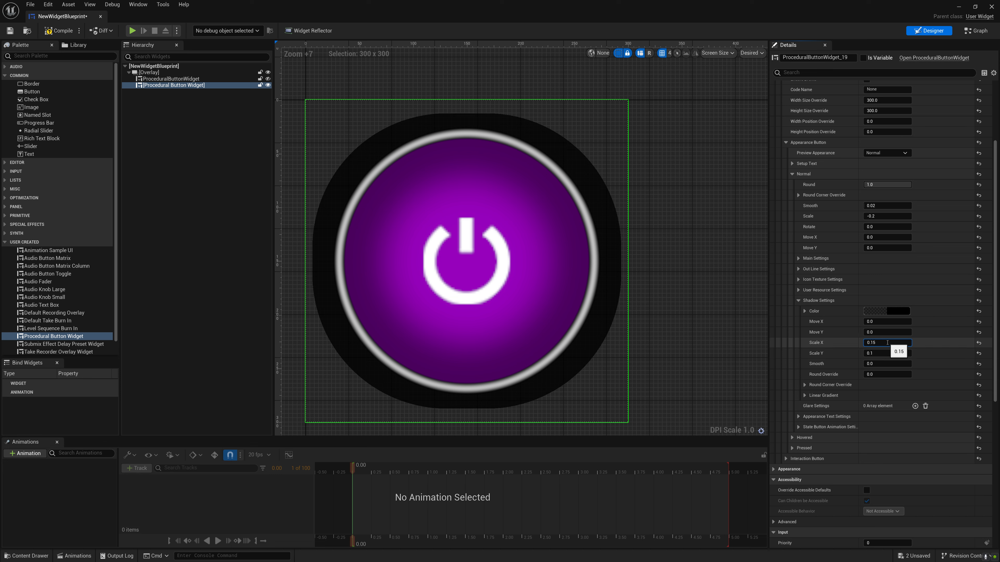
{"action": "key", "text": "Return"}
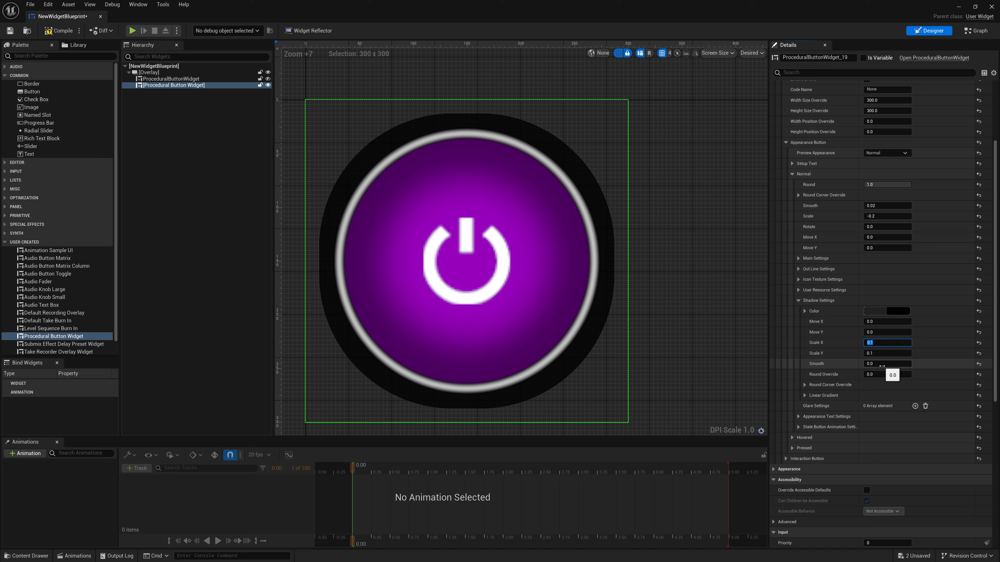
- Set the Round Override in the Normal state's Shadow Settings to 0.1
{"action": "left_click_drag", "start_coordinate": [880, 373], "coordinate": [918, 373]}
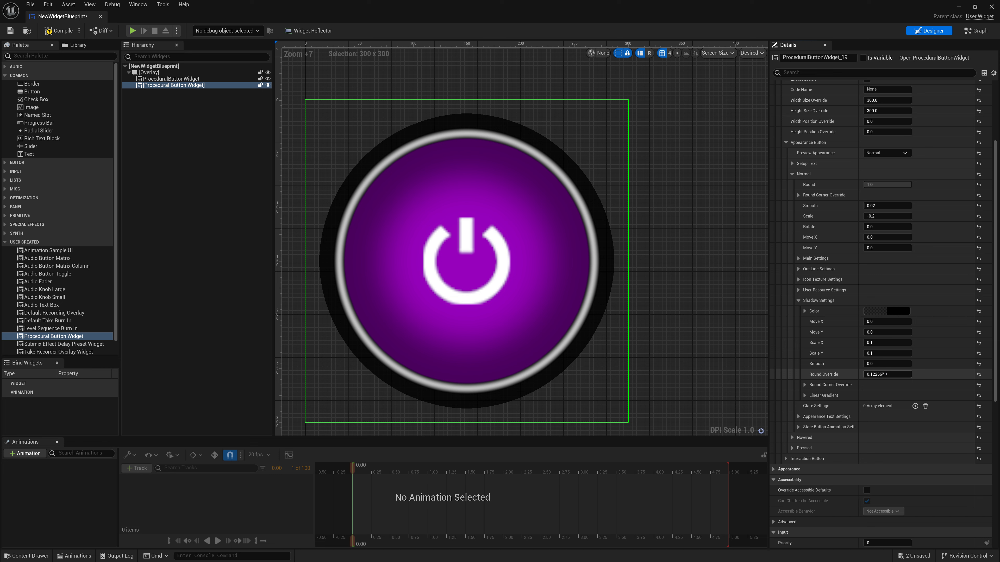
{"action": "left_click", "coordinate": [889, 374]}
{"action": "left_click", "coordinate": [889, 375]}
{"action": "key", "text": "BackSpace"}
{"action": "key", "text": "BackSpace"}
{"action": "key", "text": "BackSpace"}
{"action": "left_click", "coordinate": [576, 306]}
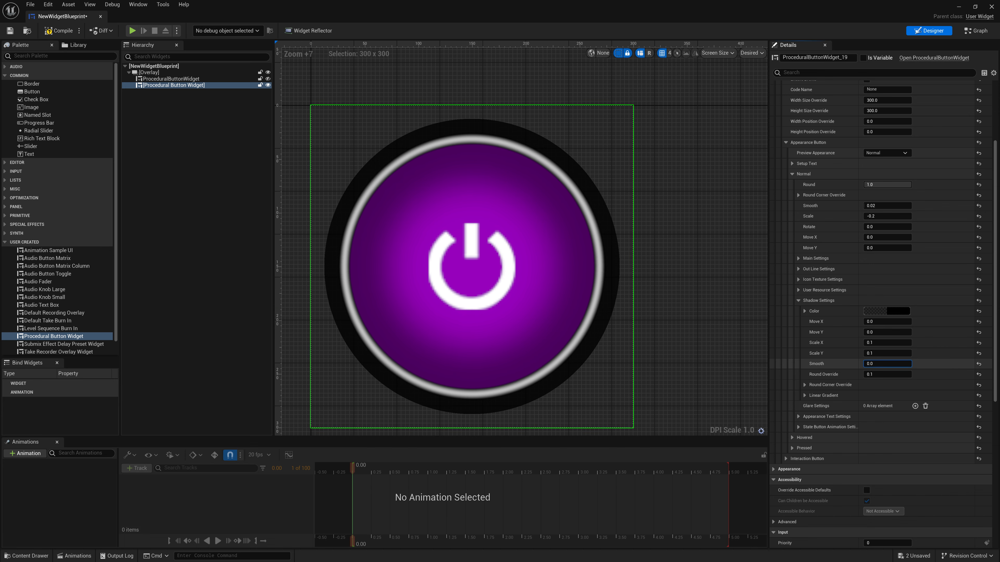
- Set Smooth in the Normal state's Shadow Settings to 0.2
{"action": "left_click_drag", "start_coordinate": [887, 363], "coordinate": [909, 363]}
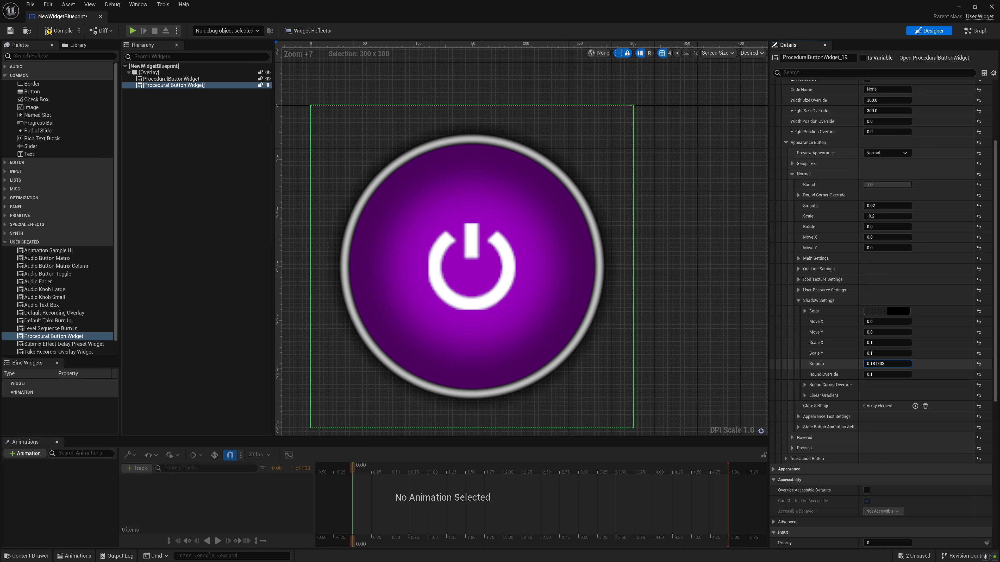
{"action": "left_click", "coordinate": [882, 363]}
{"action": "type", "text": "0.2"}
{"action": "key", "text": "Return"}
- Increase the shadow's Scale X and Scale Y to 0.15 in the Normal state
{"action": "left_click", "coordinate": [882, 343]}
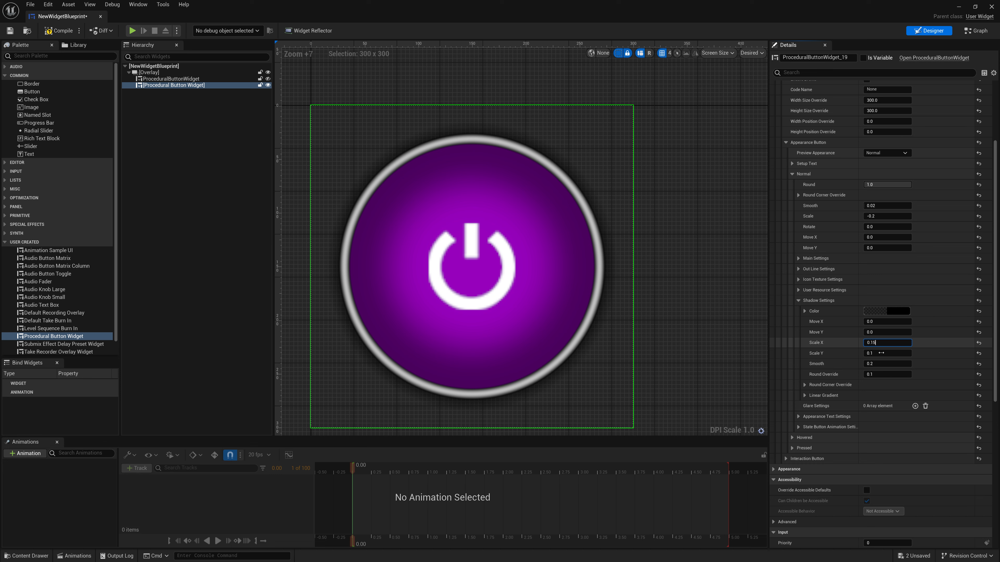
{"action": "type", "text": "5"}
{"action": "left_click", "coordinate": [882, 353]}
{"action": "type", "text": "5"}
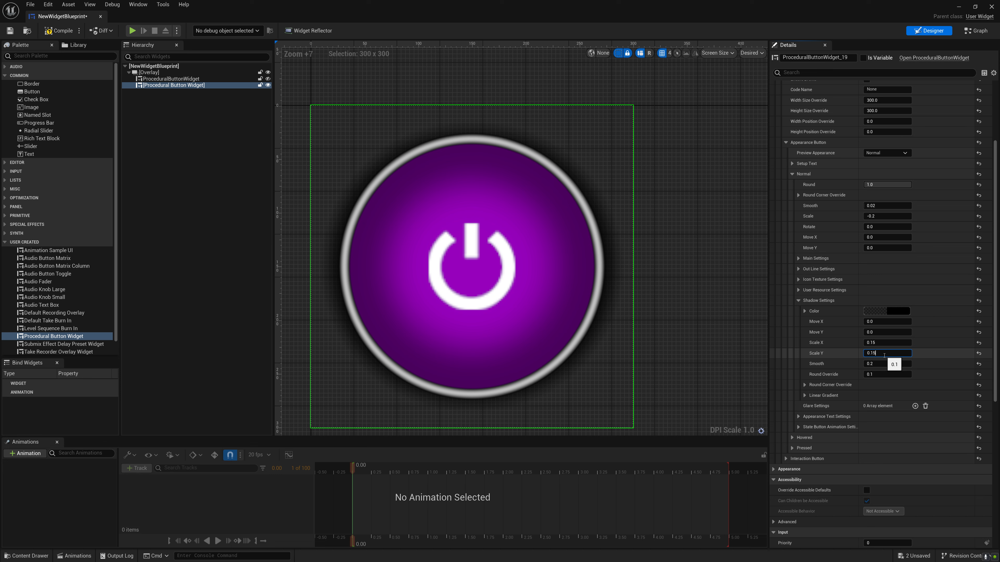
{"action": "key", "text": "Return"}
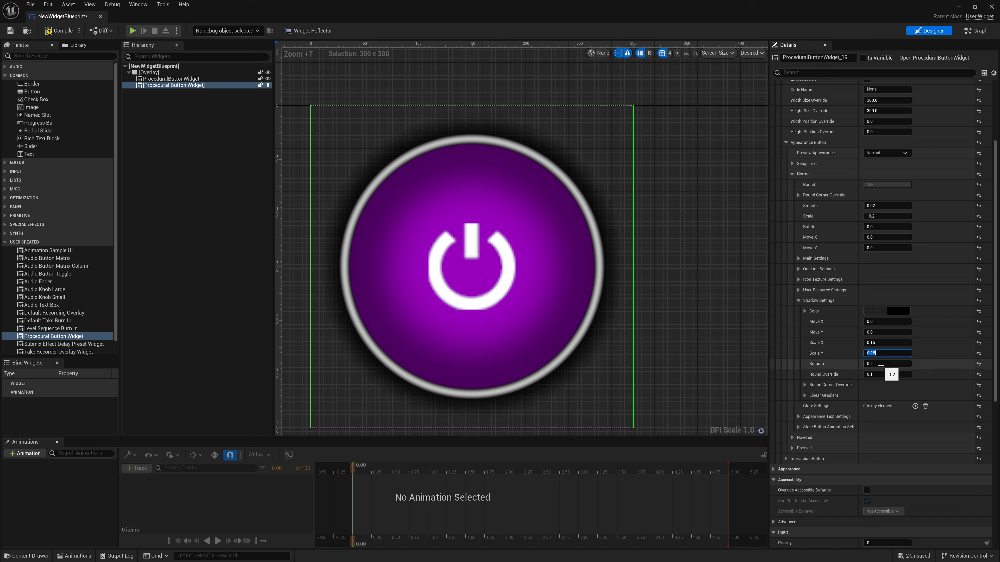
- Set the Normal state's shadow Smooth value to 0.28
{"action": "left_click", "coordinate": [884, 364]}
{"action": "type", "text": "3"}
{"action": "key", "text": "Return"}
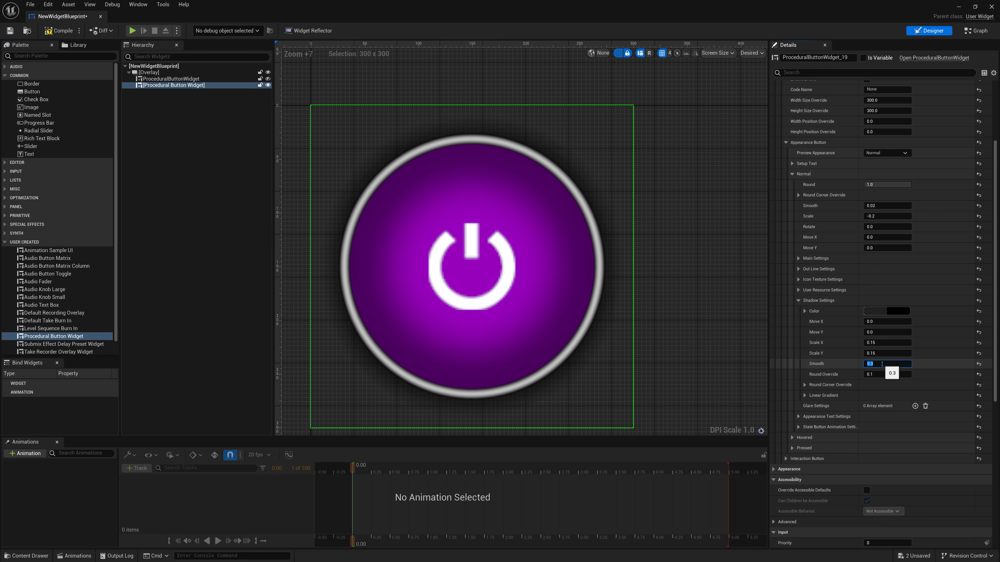
{"action": "key", "text": "BackSpace"}
{"action": "type", "text": "28"}
{"action": "key", "text": "Return"}
{"action": "scroll", "coordinate": [460, 301], "scroll_direction": "down", "scroll_amount": 7}
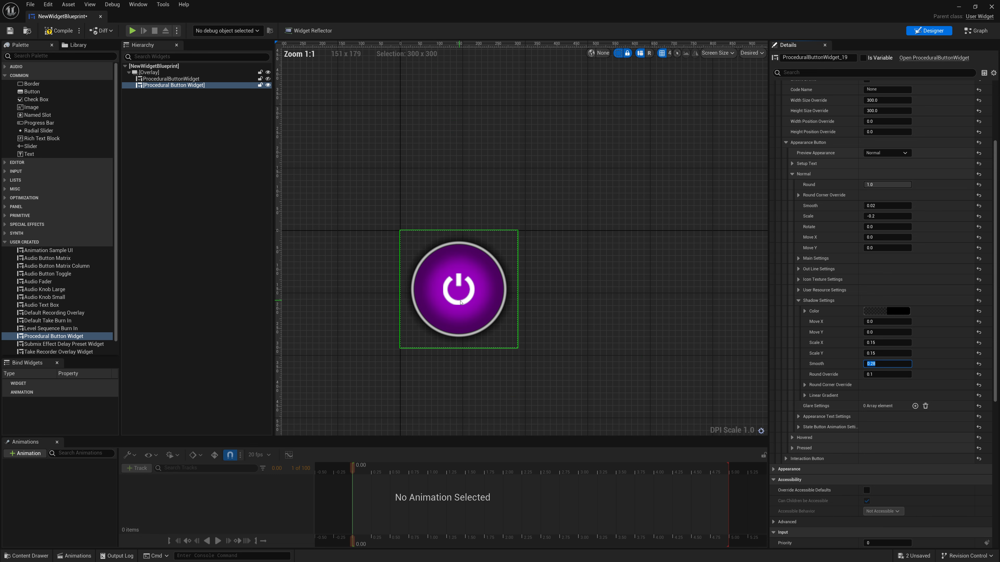
- Add one Glare Settings element to the Normal state and paste the copied glare values into it (Radius X 0.476, Radius Y 0.292, Move Y 0.37981)
{"action": "scroll", "coordinate": [461, 301], "scroll_direction": "up", "scroll_amount": 2}
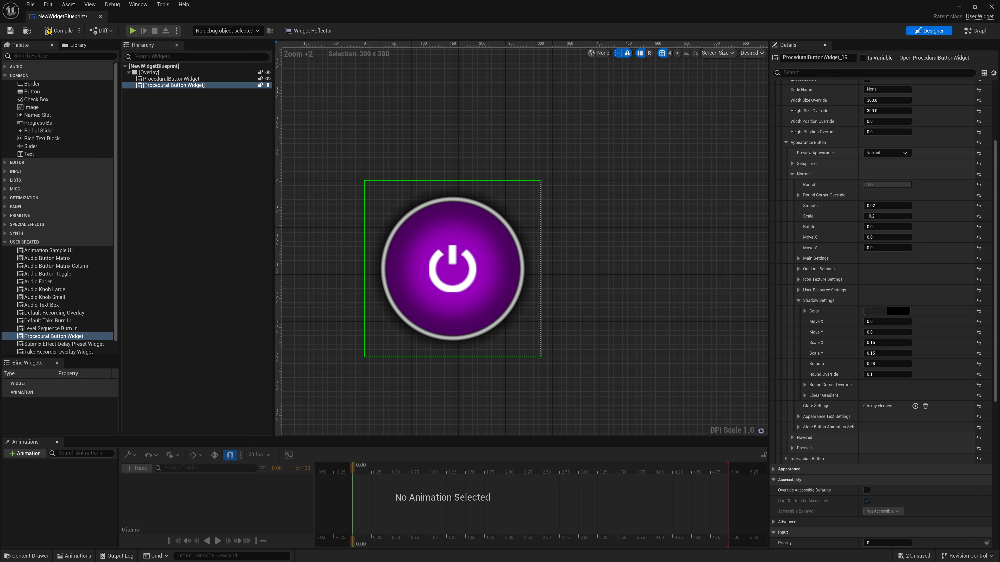
{"action": "scroll", "coordinate": [518, 317], "scroll_direction": "up", "scroll_amount": 3}
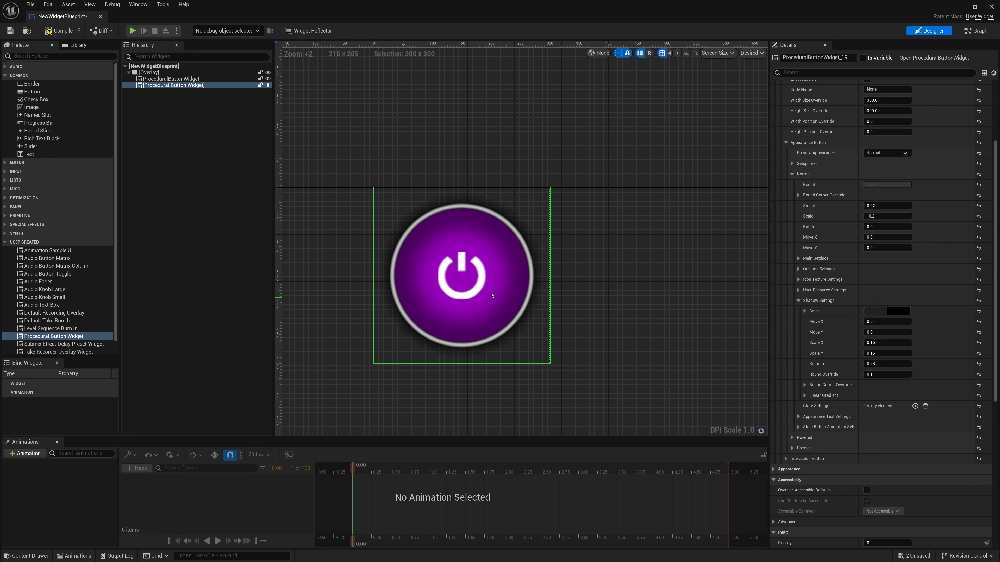
{"action": "right_click_drag", "start_coordinate": [534, 293], "coordinate": [558, 290]}
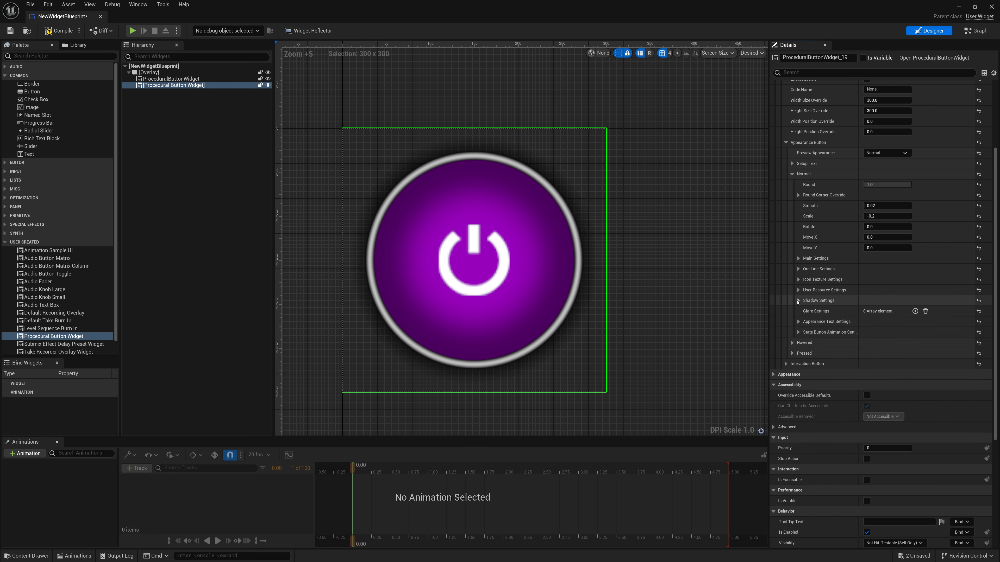
{"action": "left_click", "coordinate": [915, 311]}
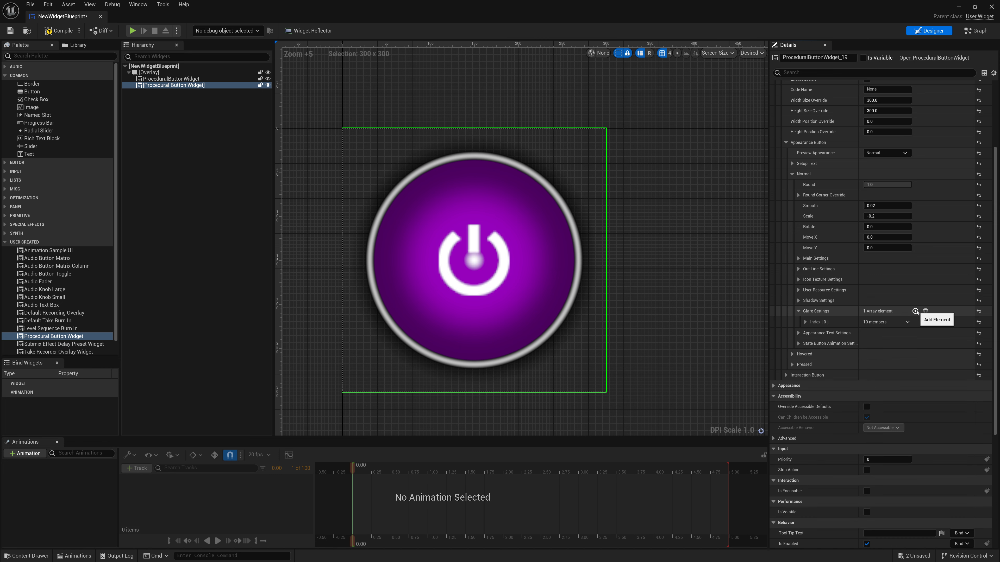
{"action": "scroll", "coordinate": [712, 300], "scroll_direction": "up", "scroll_amount": 1}
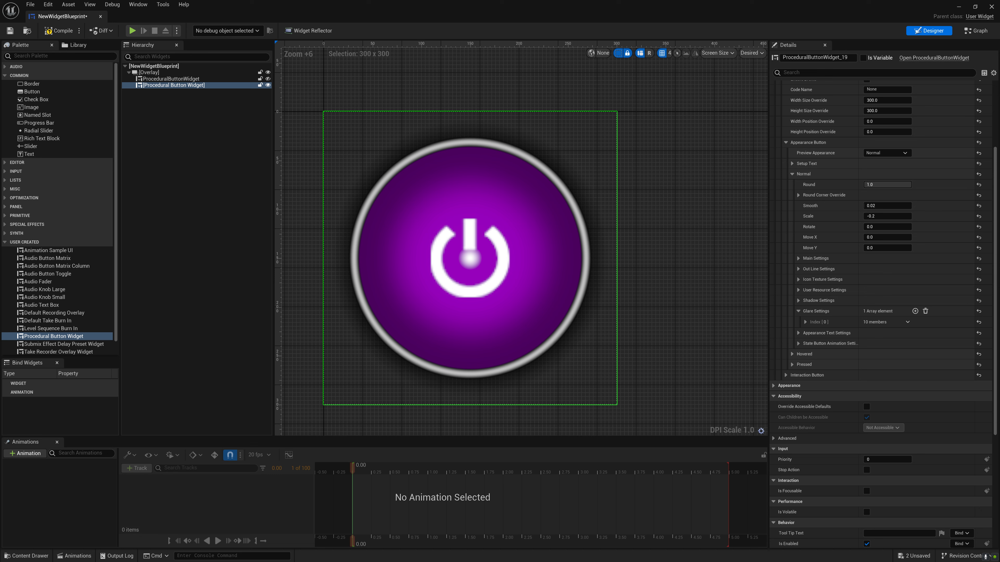
{"action": "left_click", "coordinate": [805, 322]}
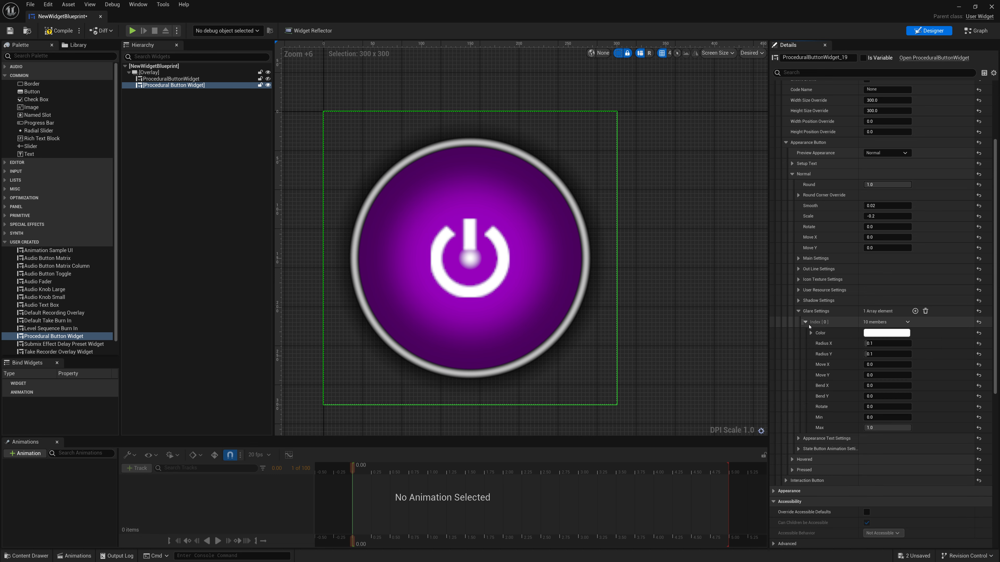
{"action": "left_click", "coordinate": [886, 322]}
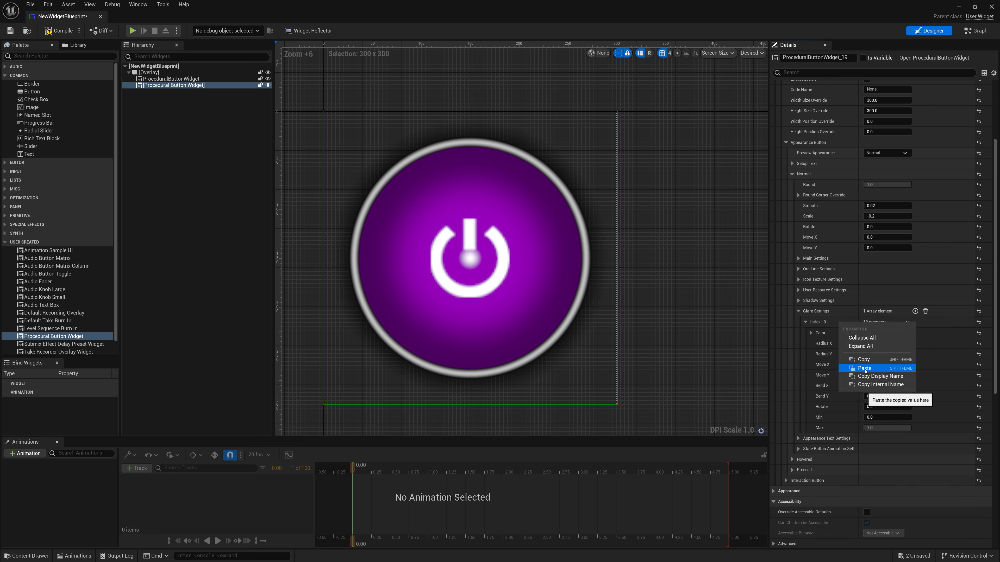
{"action": "left_click", "coordinate": [845, 387]}
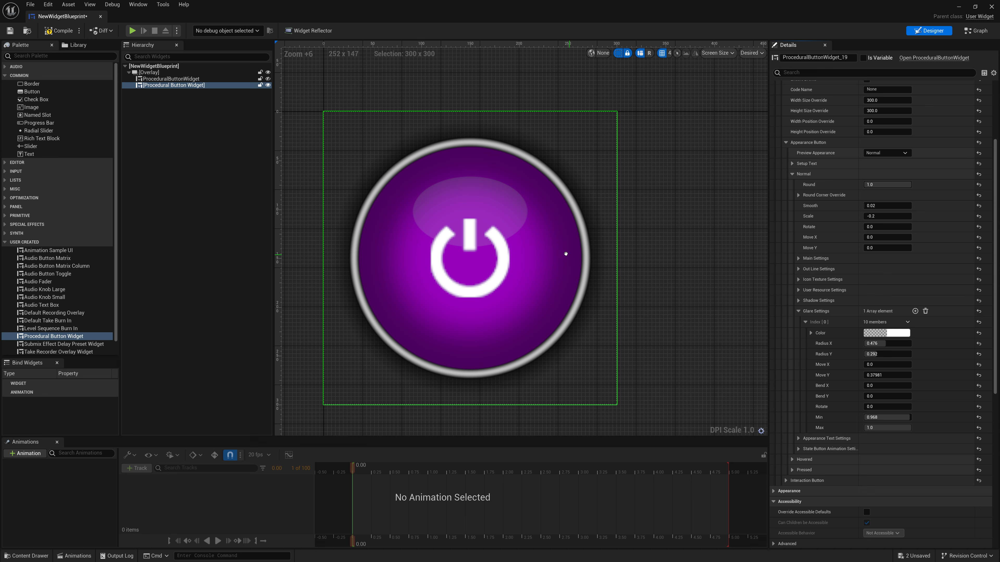
- Darken the Color in the Normal state's Main Settings slightly to purple 8B00ADFF (Hex sRGB)
{"action": "scroll", "coordinate": [565, 253], "scroll_direction": "down", "scroll_amount": 5}
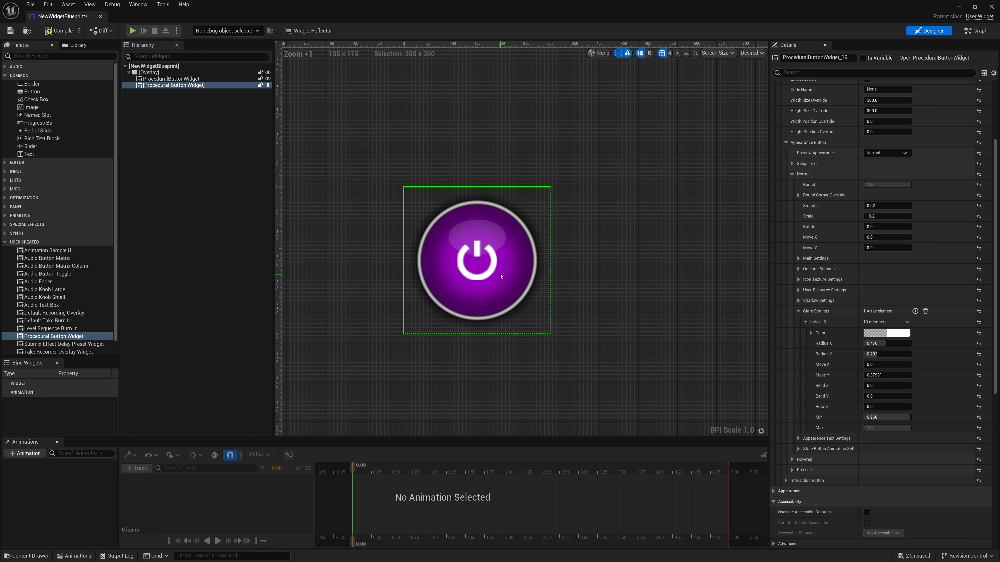
{"action": "scroll", "coordinate": [500, 277], "scroll_direction": "up", "scroll_amount": 3}
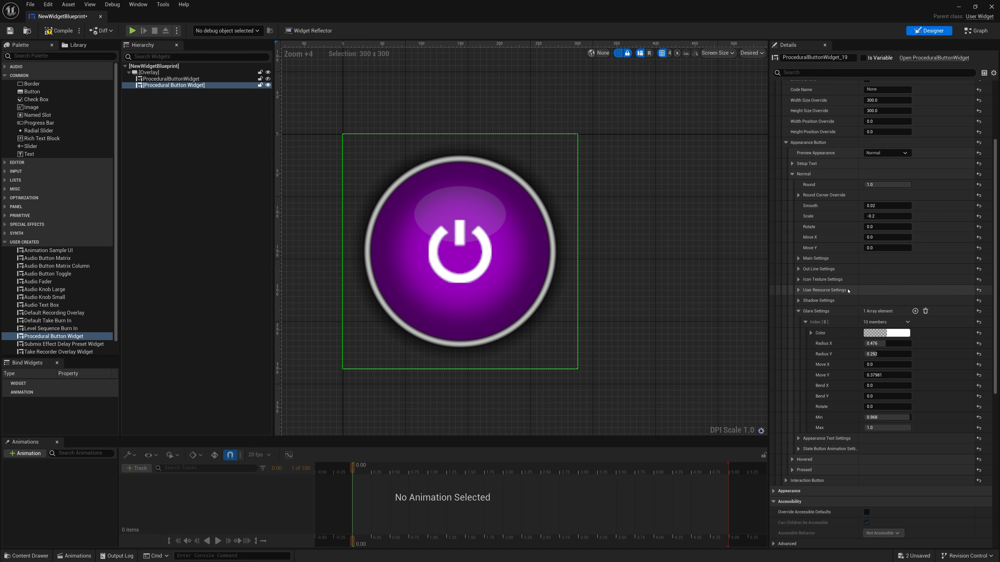
{"action": "scroll", "coordinate": [846, 284], "scroll_direction": "up", "scroll_amount": 3}
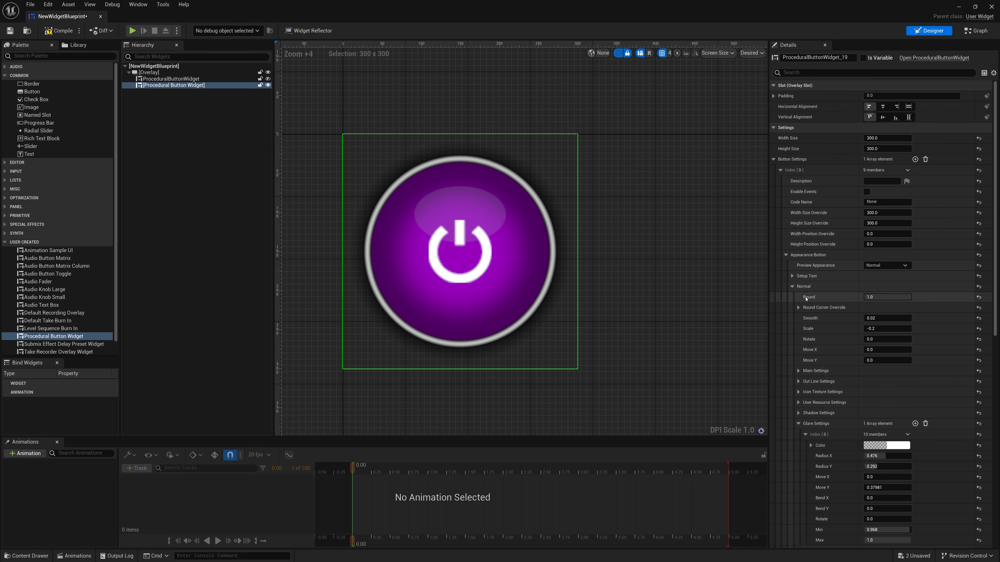
{"action": "scroll", "coordinate": [815, 288], "scroll_direction": "down", "scroll_amount": 3}
{"action": "left_click", "coordinate": [807, 259]}
{"action": "left_click", "coordinate": [805, 270]}
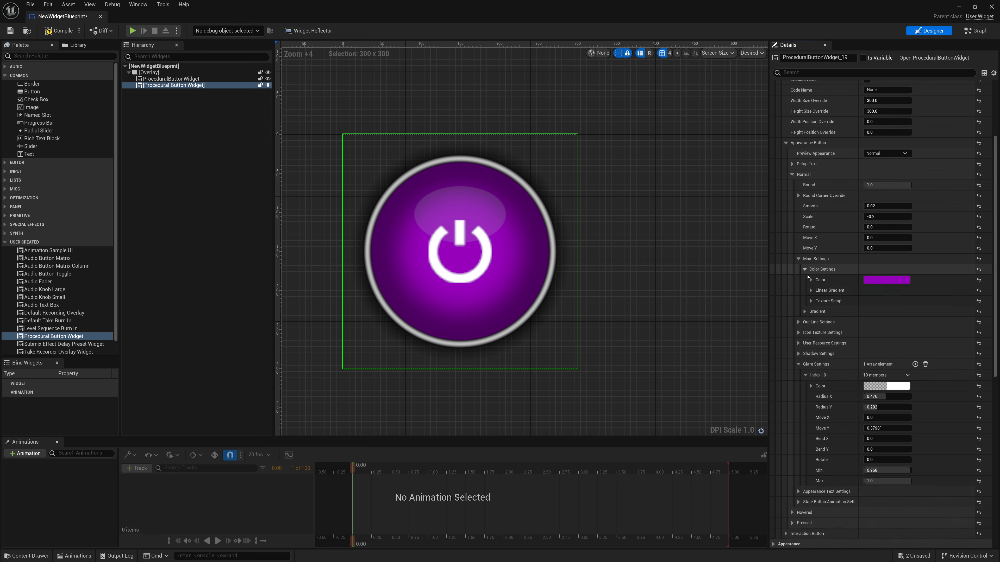
{"action": "left_click", "coordinate": [886, 279]}
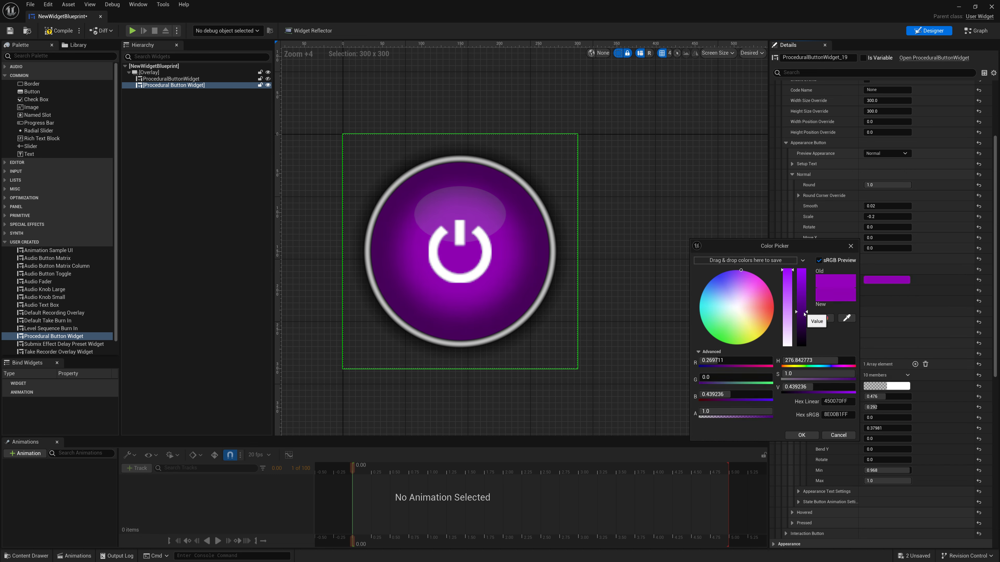
{"action": "mouse_move", "coordinate": [805, 312]}
{"action": "left_mouse_down"}
{"action": "mouse_move", "coordinate": [802, 328]}
{"action": "mouse_move", "coordinate": [805, 315]}
{"action": "left_mouse_up"}
{"action": "left_click_drag", "start_coordinate": [803, 314], "coordinate": [803, 319]}
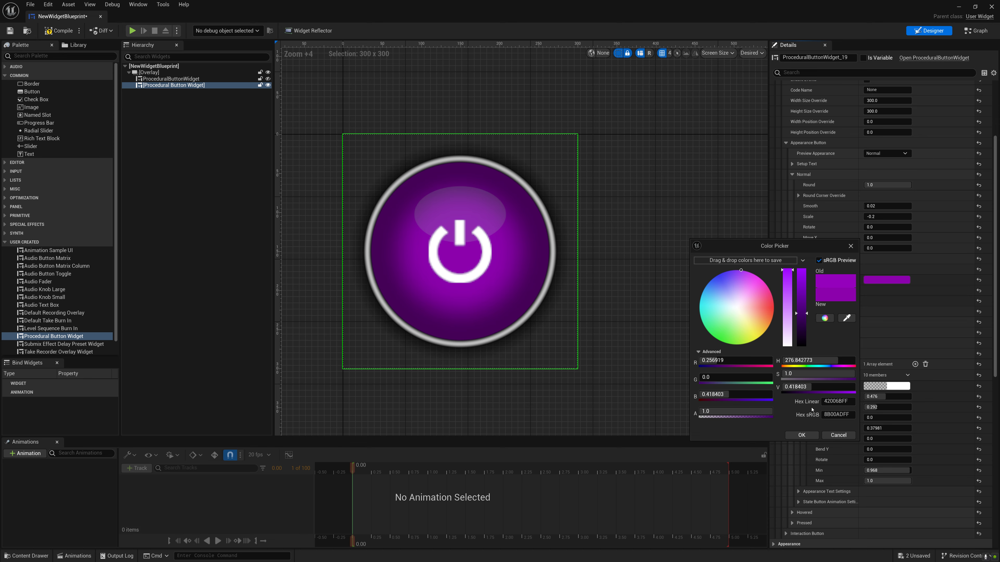
{"action": "left_click", "coordinate": [801, 435]}
{"action": "scroll", "coordinate": [465, 294], "scroll_direction": "down", "scroll_amount": 7}
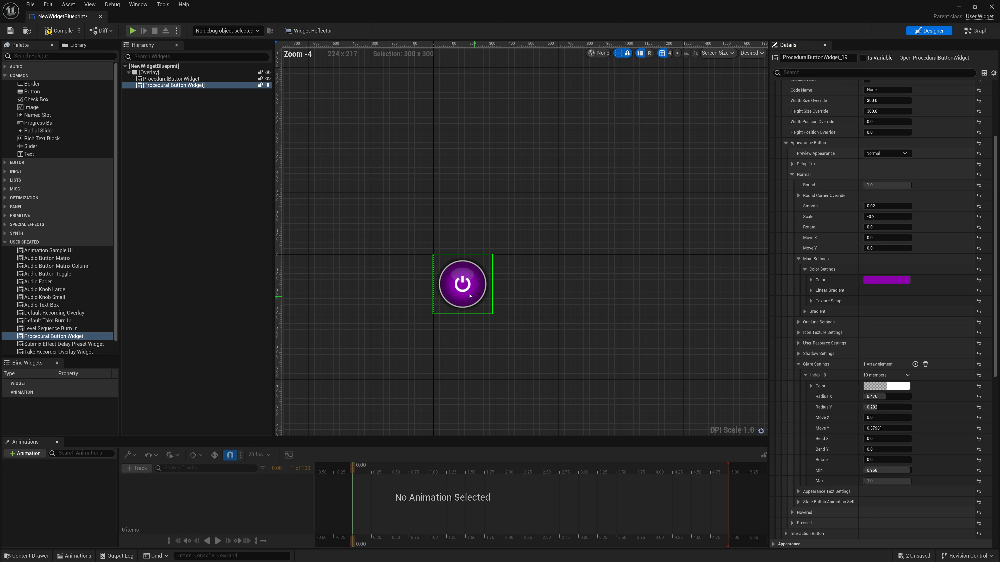
{"action": "scroll", "coordinate": [465, 295], "scroll_direction": "up", "scroll_amount": 6}
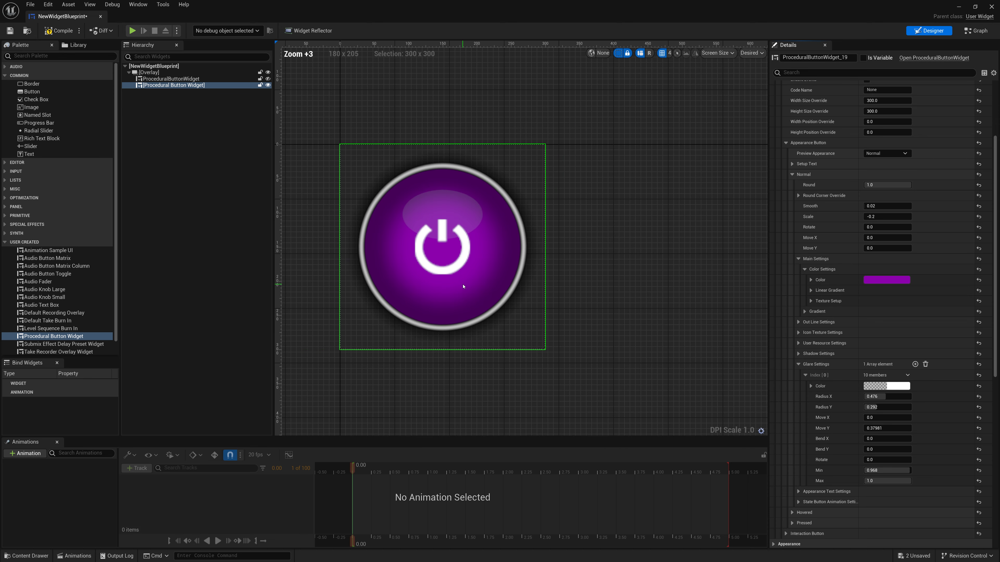
{"action": "scroll", "coordinate": [859, 335], "scroll_direction": "up", "scroll_amount": 1}
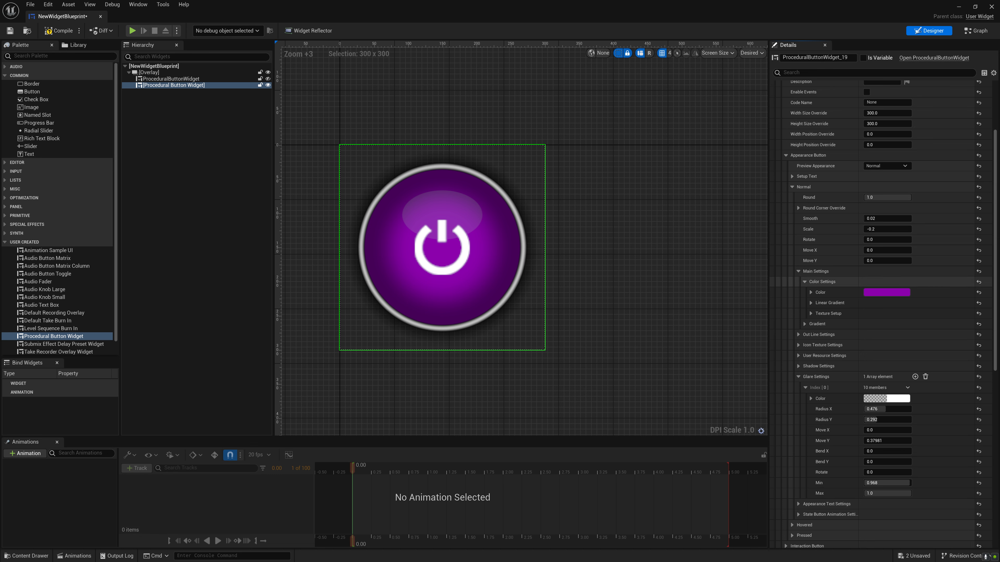
{"action": "scroll", "coordinate": [807, 327], "scroll_direction": "down", "scroll_amount": 7}
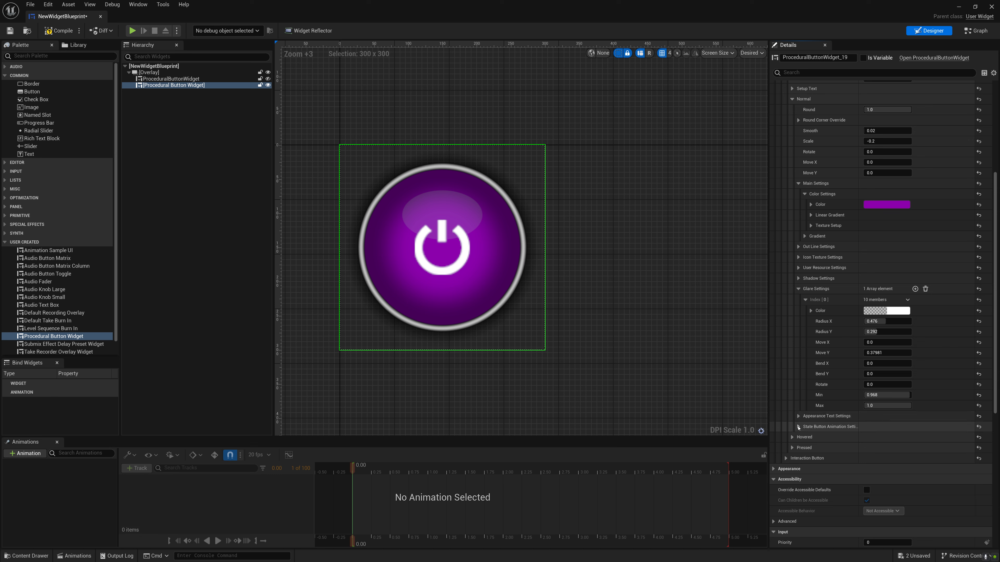
{"action": "left_click", "coordinate": [799, 427]}
{"action": "left_click", "coordinate": [798, 427]}
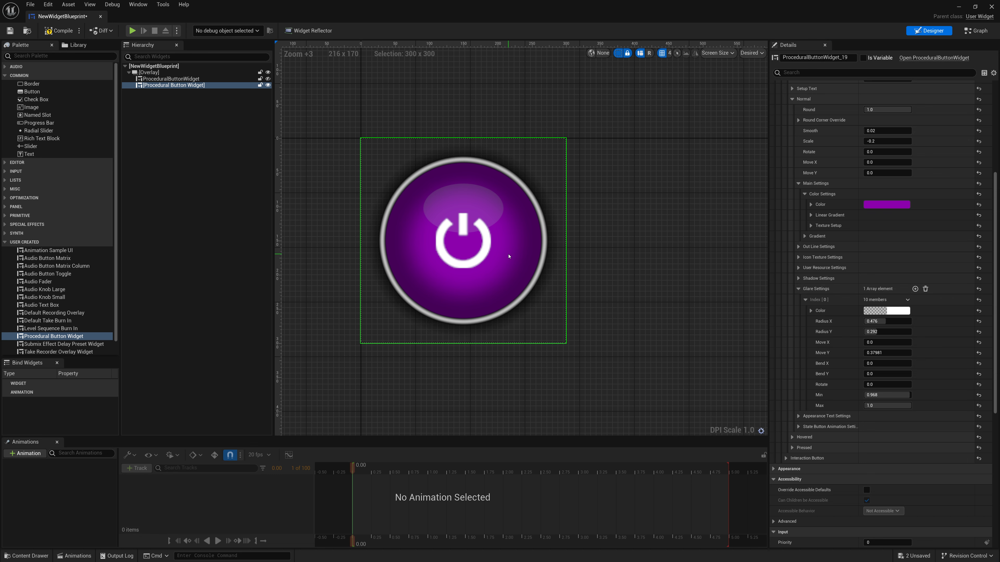
{"action": "scroll", "coordinate": [509, 259], "scroll_direction": "up", "scroll_amount": 2}
- Collapse the Normal state, copy all its appearance settings and paste them into the Hovered state
{"action": "scroll", "coordinate": [827, 189], "scroll_direction": "up", "scroll_amount": 5}
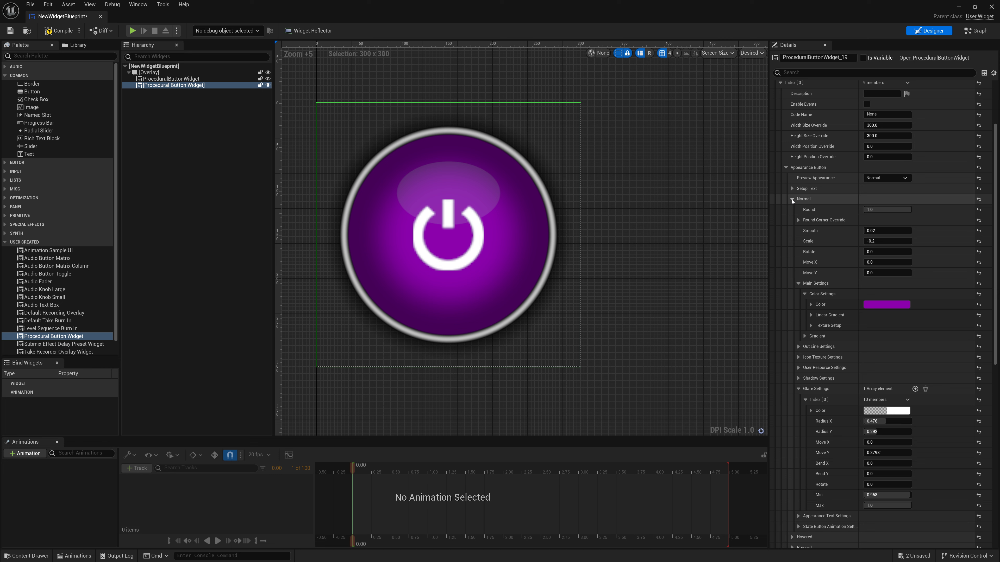
{"action": "left_click", "coordinate": [792, 199]}
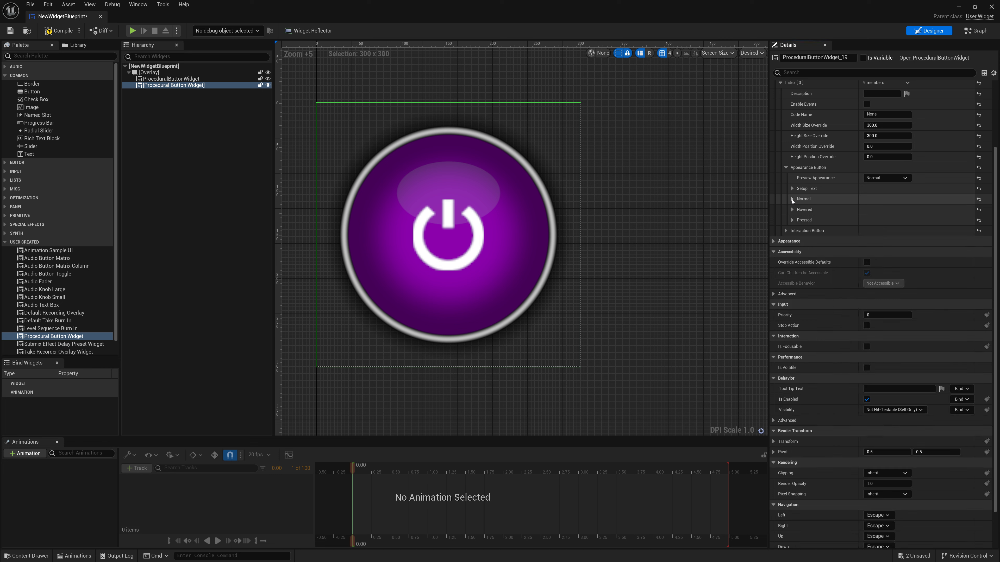
{"action": "right_click", "coordinate": [824, 201]}
{"action": "left_click", "coordinate": [843, 237]}
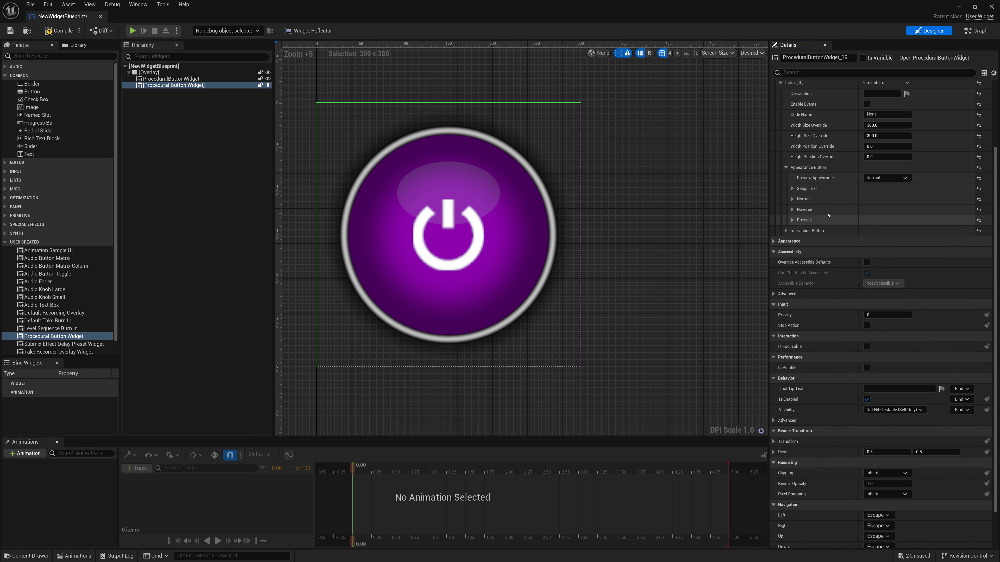
{"action": "right_click", "coordinate": [828, 214]}
{"action": "left_click", "coordinate": [853, 257]}
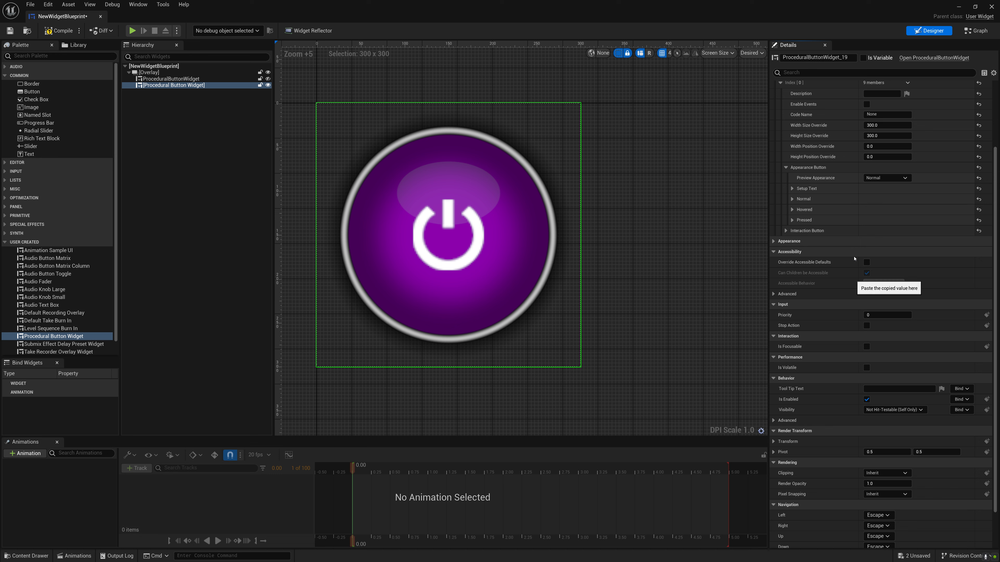
- Set Preview Appearance to Pressed and paste the copied Normal appearance settings into the Pressed state
{"action": "left_click", "coordinate": [886, 178]}
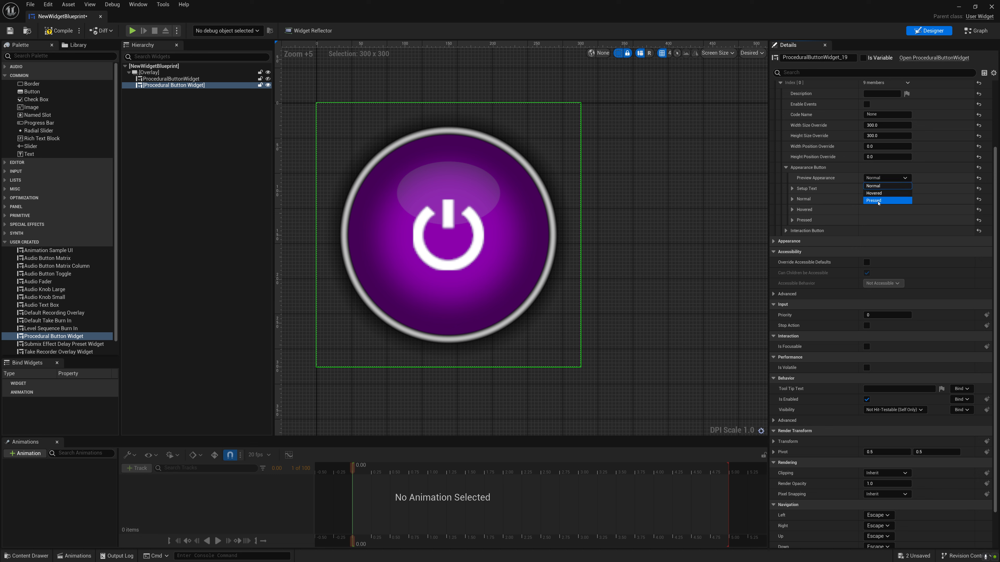
{"action": "left_click", "coordinate": [877, 201]}
{"action": "right_click", "coordinate": [824, 224]}
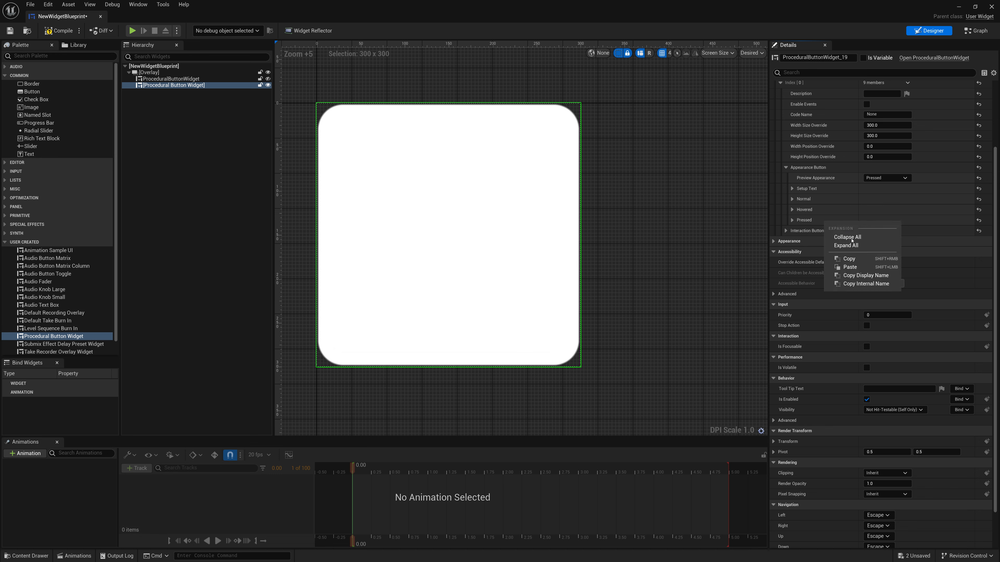
{"action": "left_click", "coordinate": [849, 266]}
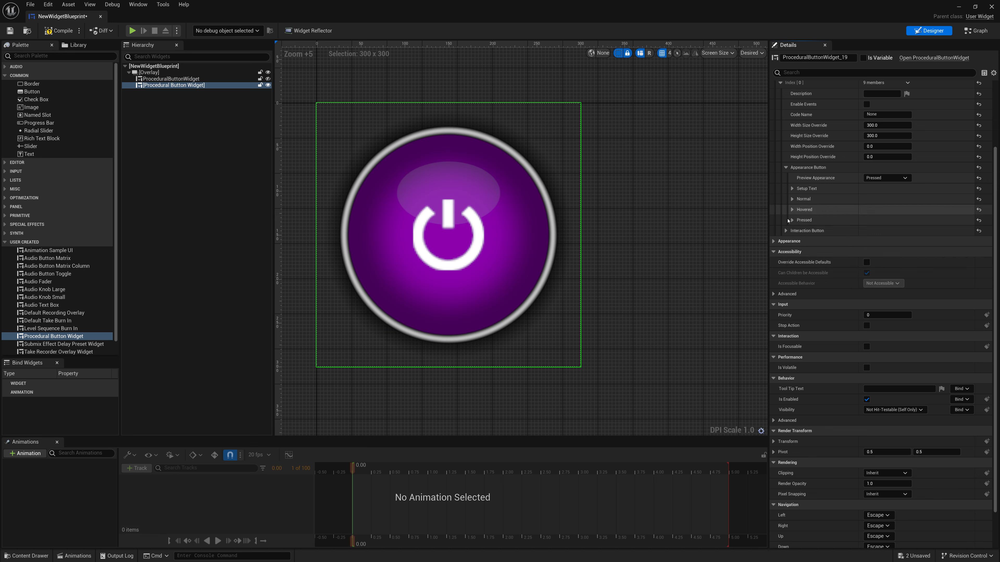
- Expand the Pressed state and set its Move Y to -10 so the button shifts down when pressed
{"action": "left_click", "coordinate": [792, 220]}
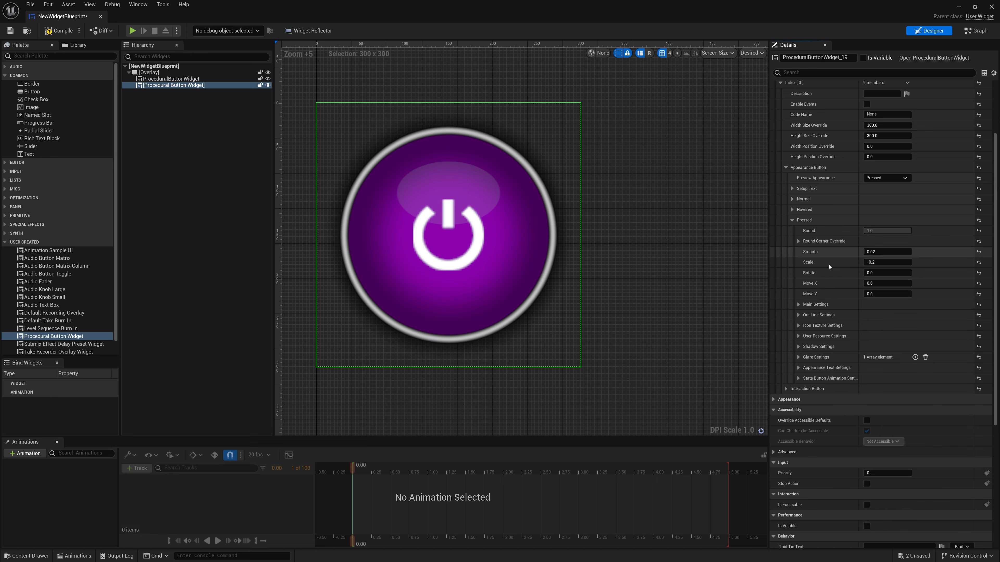
{"action": "left_click_drag", "start_coordinate": [888, 293], "coordinate": [848, 294]}
{"action": "left_click", "coordinate": [888, 294]}
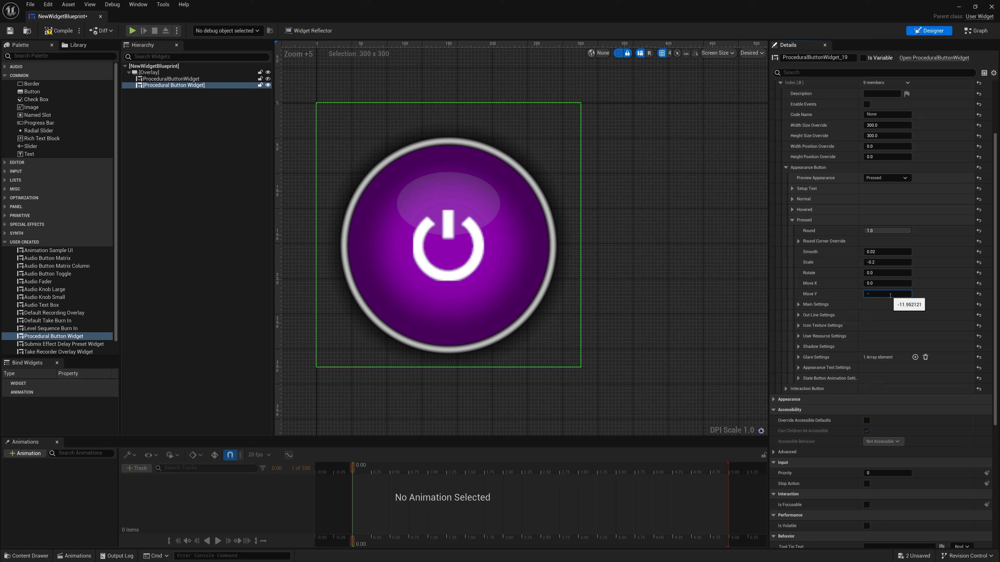
{"action": "type", "text": "-10"}
{"action": "key", "text": "Return"}
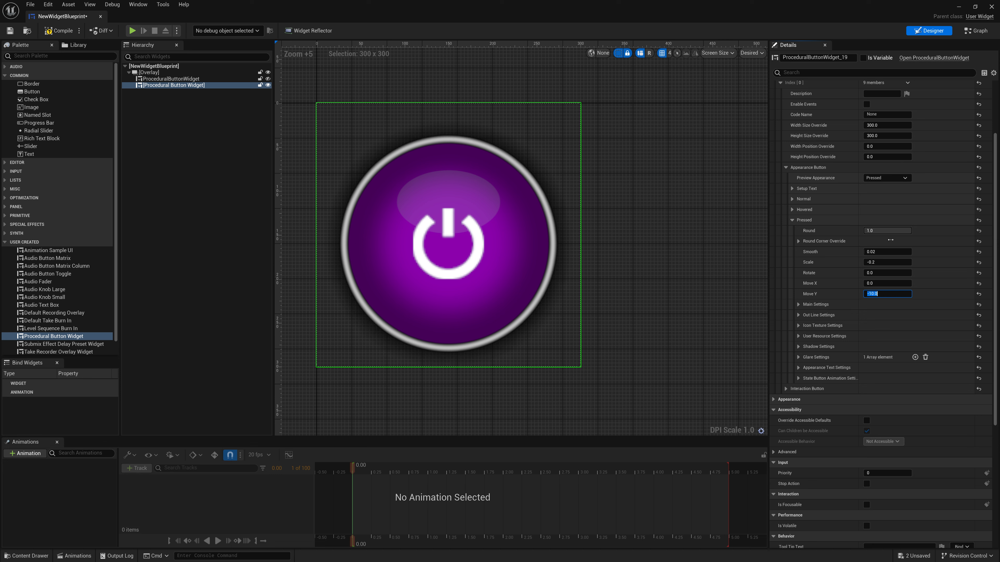
- Switch the Preview Appearance back and forth between Normal and Pressed to compare the button's two positions
{"action": "left_click", "coordinate": [885, 178]}
{"action": "left_click", "coordinate": [876, 188]}
{"action": "left_click", "coordinate": [886, 177]}
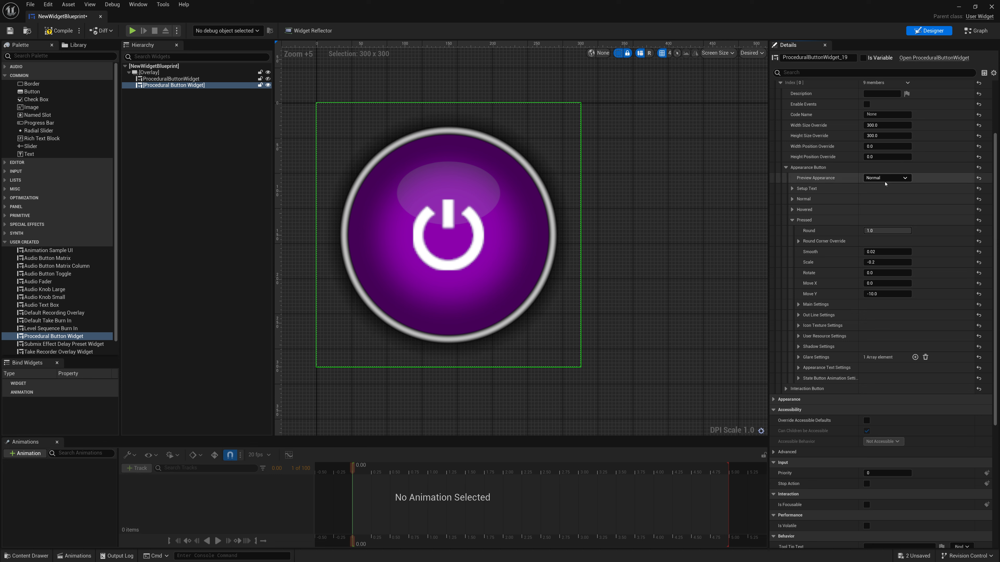
{"action": "left_click", "coordinate": [878, 193]}
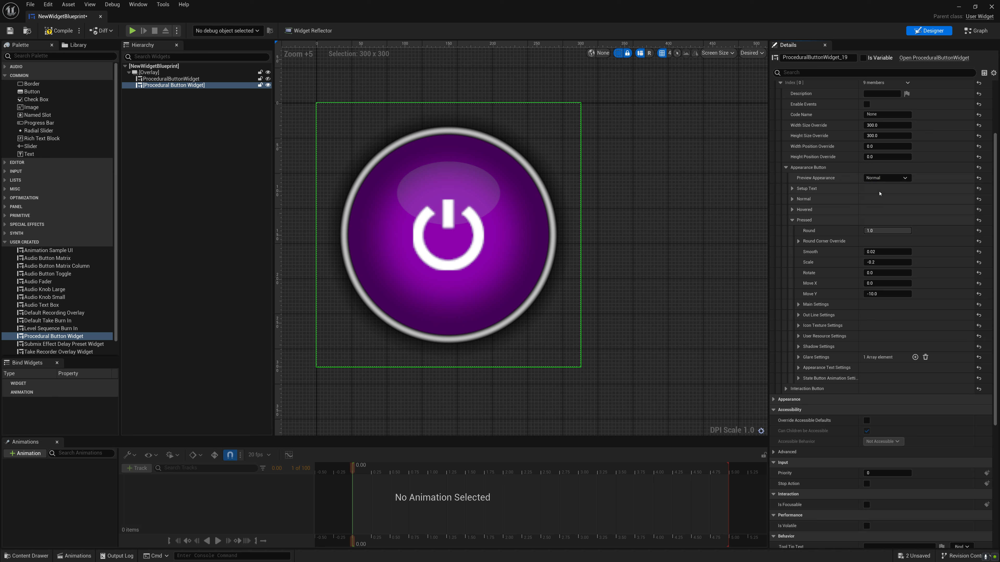
{"action": "left_click", "coordinate": [883, 178]}
{"action": "left_click", "coordinate": [878, 198]}
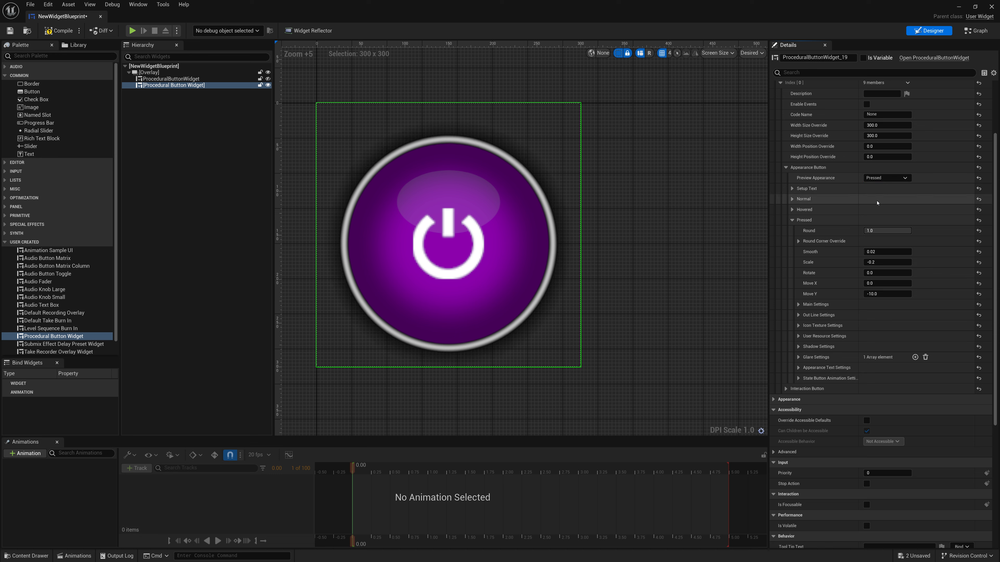
{"action": "left_click", "coordinate": [882, 179]}
{"action": "left_click", "coordinate": [876, 185]}
- Preview the Hovered state, change the Color in its Main Settings to blue, and collapse the state
{"action": "left_click", "coordinate": [883, 178]}
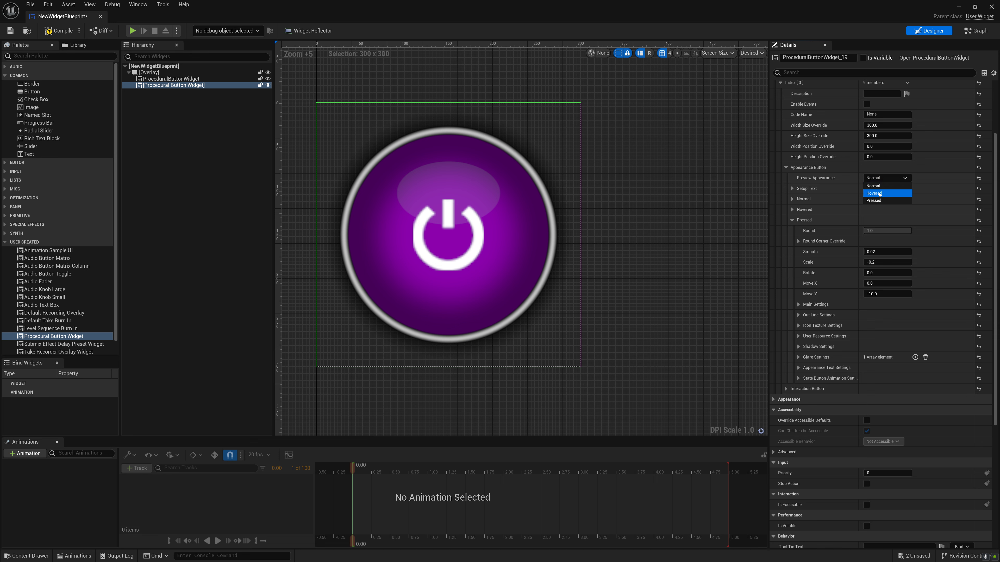
{"action": "left_click", "coordinate": [877, 193]}
{"action": "left_click", "coordinate": [792, 220]}
{"action": "left_click", "coordinate": [792, 209]}
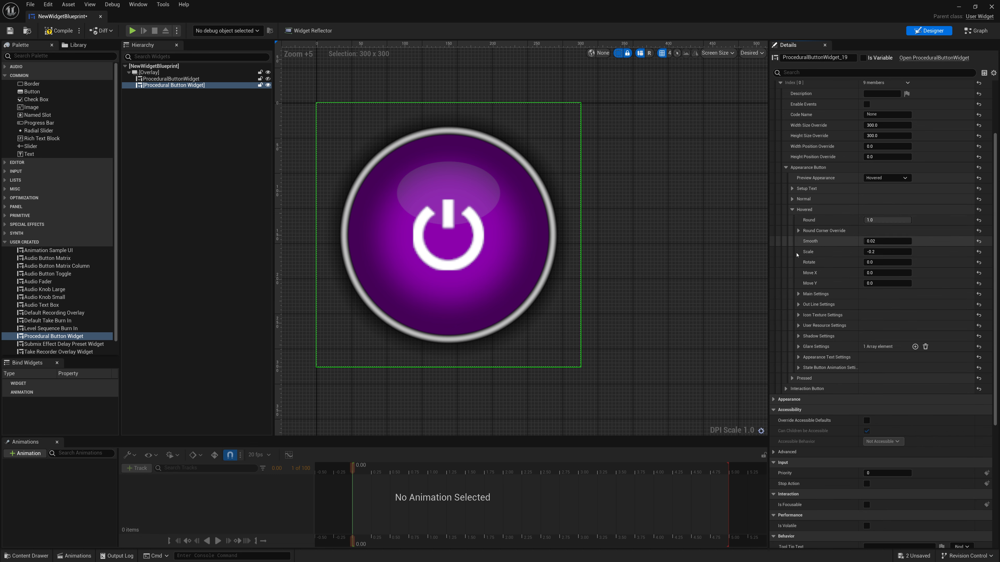
{"action": "left_click", "coordinate": [798, 294]}
{"action": "left_click", "coordinate": [804, 304]}
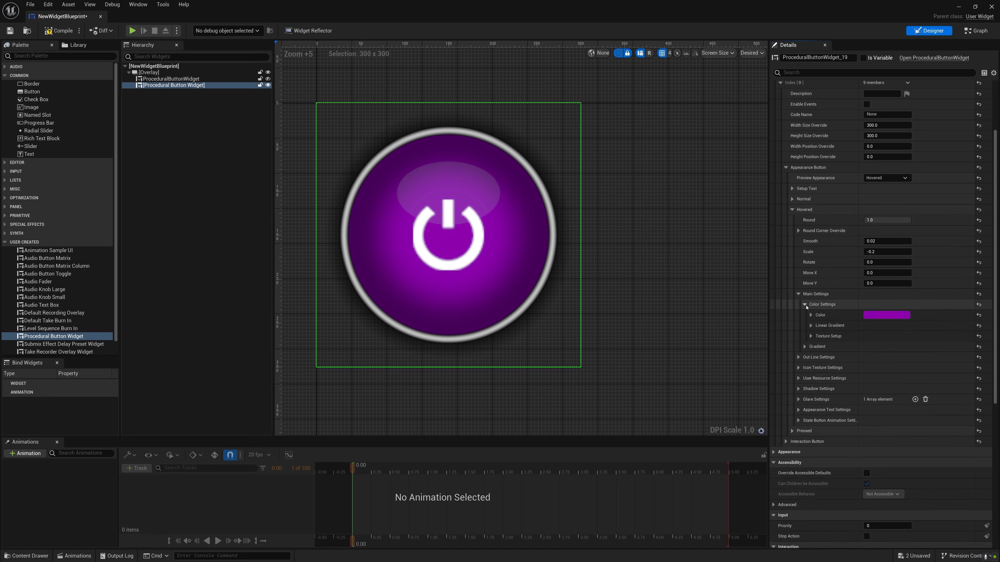
{"action": "left_click", "coordinate": [887, 315]}
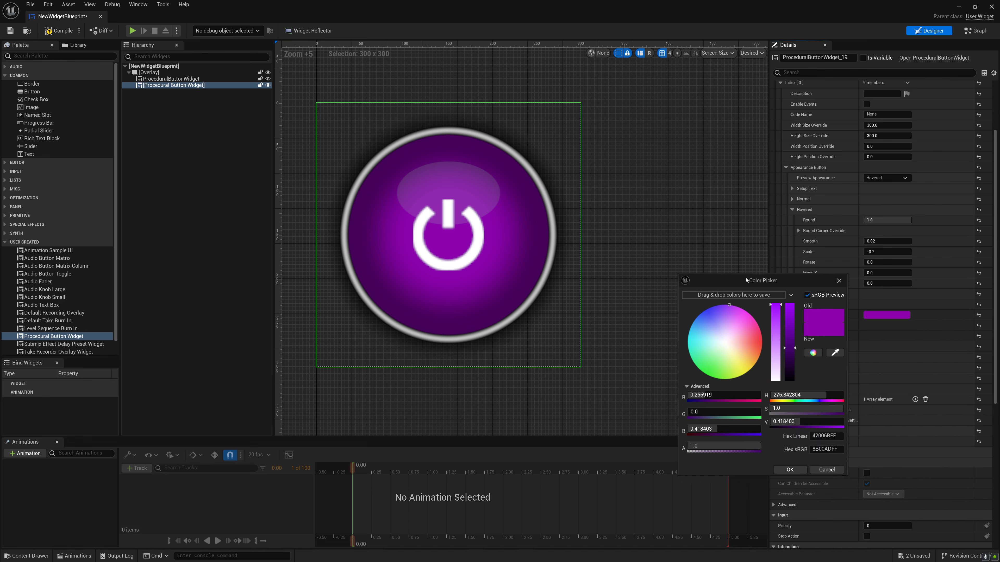
{"action": "mouse_move", "coordinate": [798, 386]}
{"action": "left_mouse_down"}
{"action": "mouse_move", "coordinate": [777, 386]}
{"action": "mouse_move", "coordinate": [790, 387]}
{"action": "left_mouse_up"}
{"action": "left_click", "coordinate": [765, 462]}
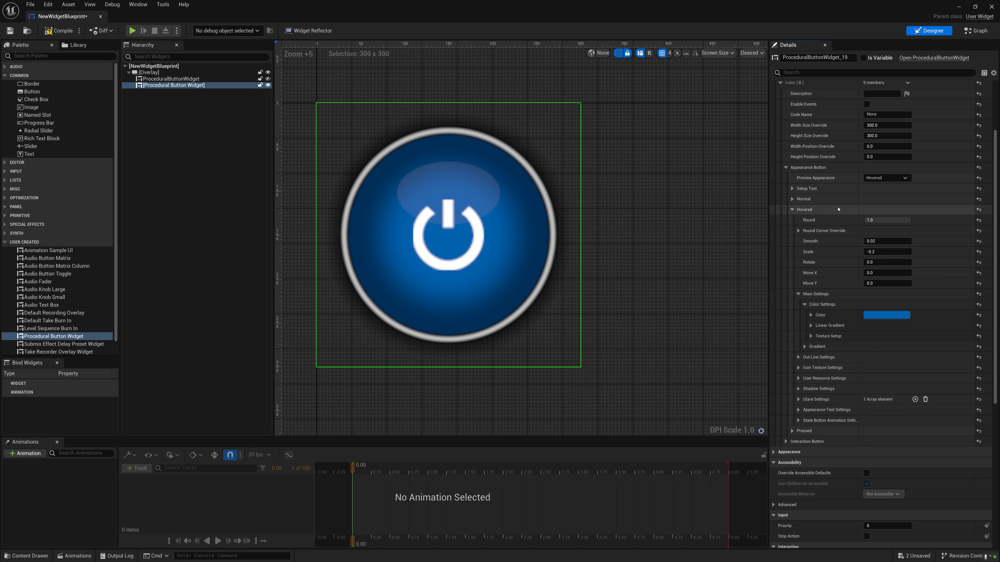
{"action": "left_click", "coordinate": [792, 209]}
- Preview the Pressed state and change the Color in its Main Settings to orange AD6300FF (Hex sRGB)
{"action": "left_click", "coordinate": [886, 177]}
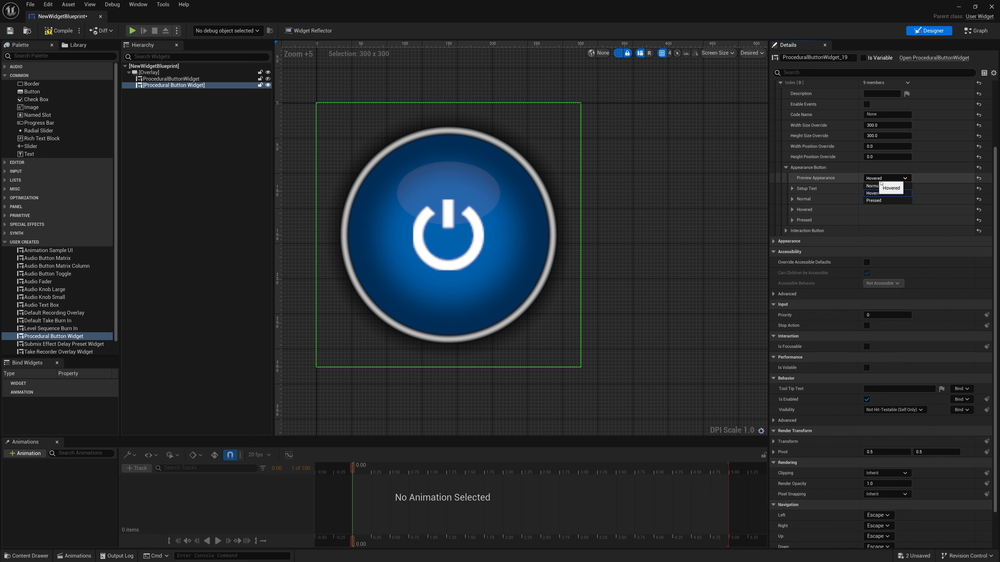
{"action": "left_click", "coordinate": [870, 204]}
{"action": "left_click", "coordinate": [792, 220]}
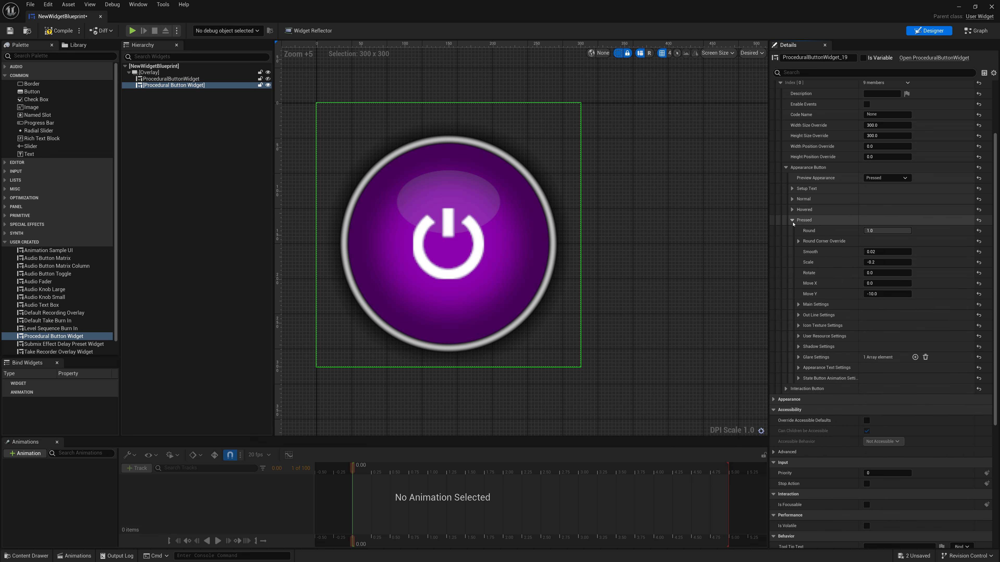
{"action": "left_click", "coordinate": [799, 304]}
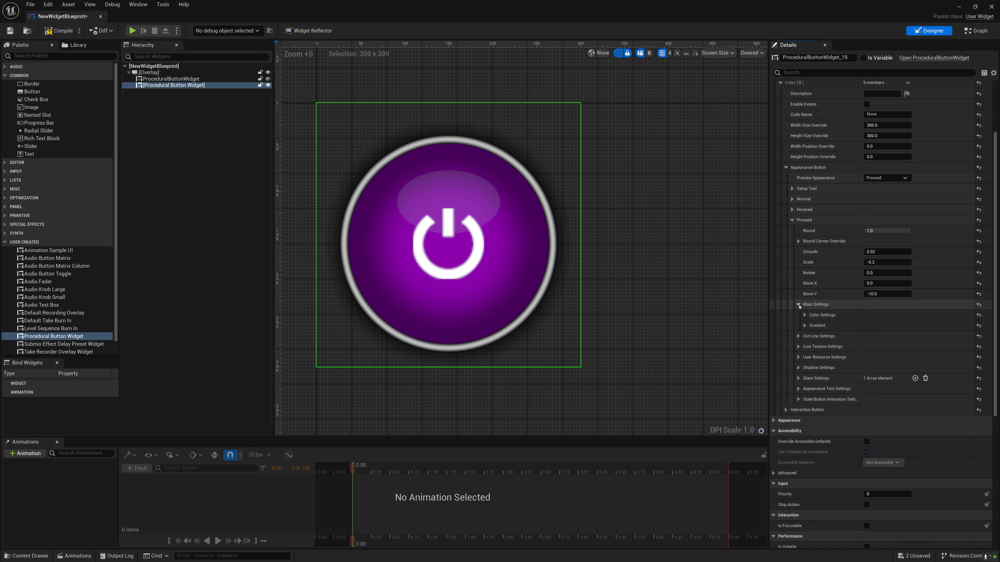
{"action": "left_click", "coordinate": [805, 315]}
{"action": "left_click", "coordinate": [887, 325]}
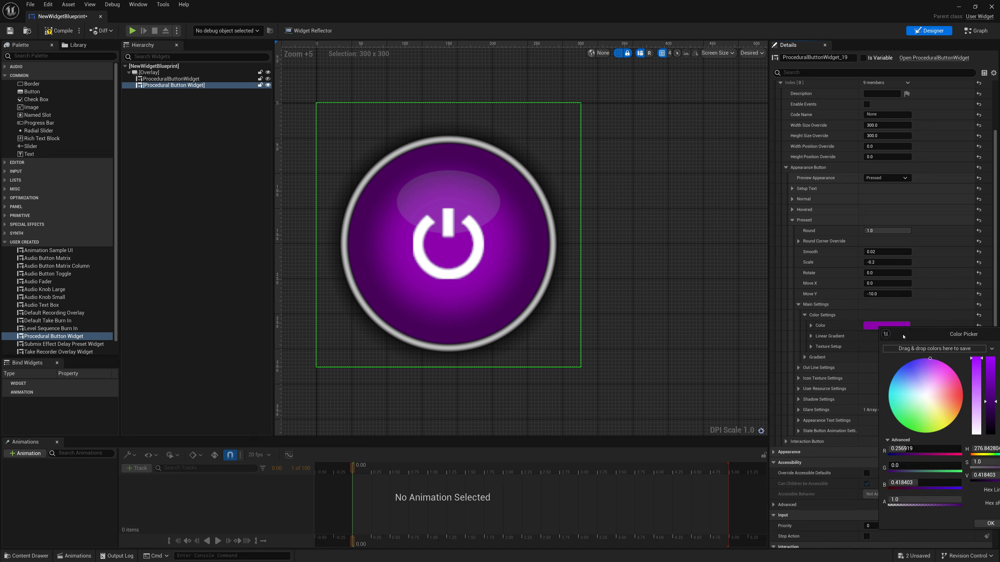
{"action": "mouse_move", "coordinate": [811, 410]}
{"action": "left_mouse_down"}
{"action": "mouse_move", "coordinate": [711, 420]}
{"action": "mouse_move", "coordinate": [819, 402]}
{"action": "left_mouse_up"}
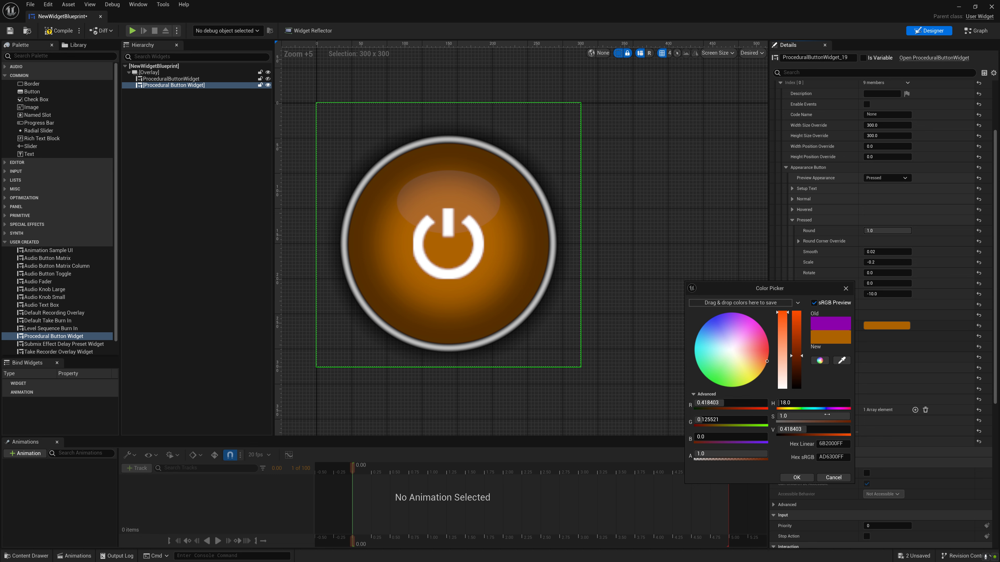
{"action": "left_click", "coordinate": [796, 477]}
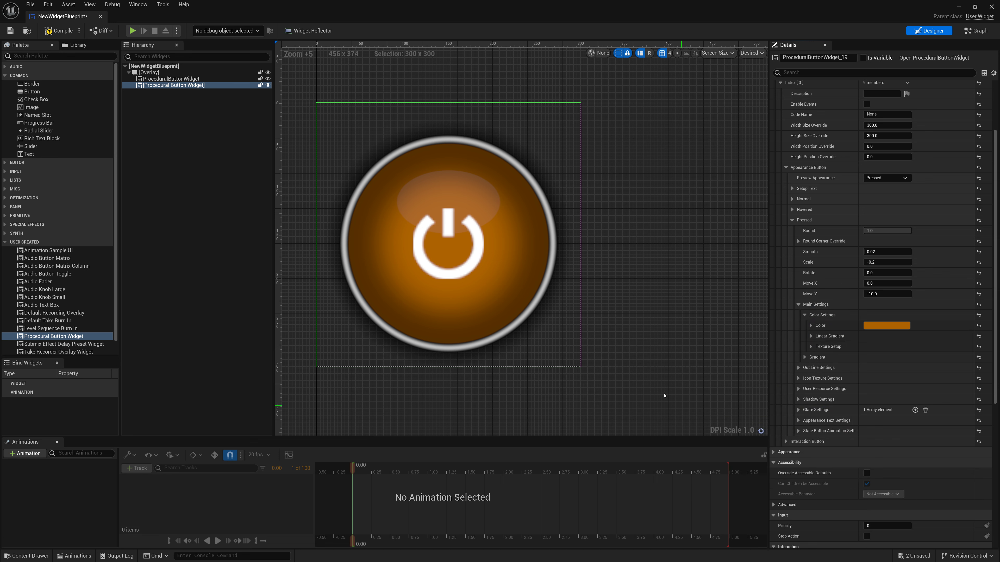
- Return the Preview Appearance to Normal, collapse the Pressed state and deselect the button widget
{"action": "scroll", "coordinate": [500, 275], "scroll_direction": "down", "scroll_amount": 2}
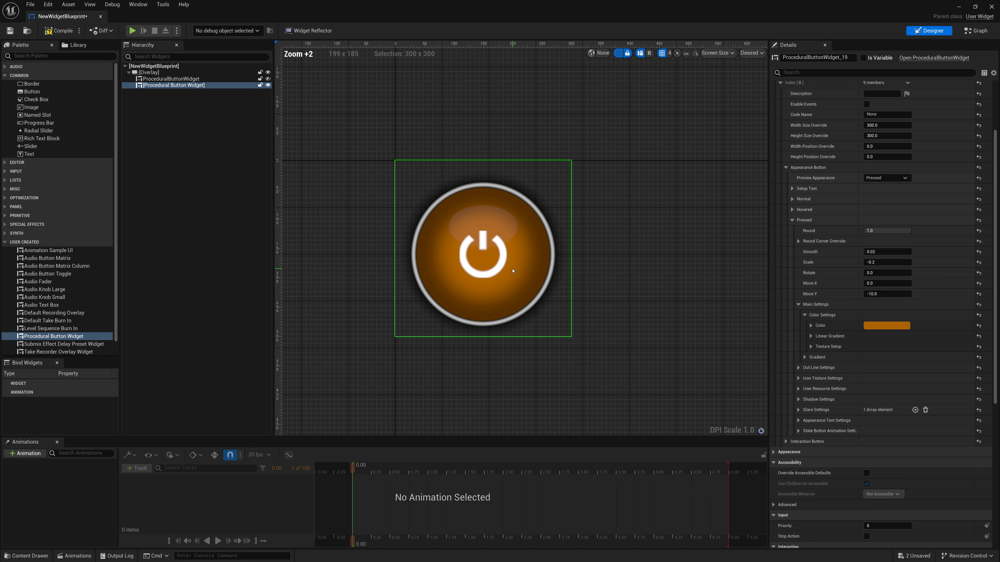
{"action": "left_click", "coordinate": [867, 180]}
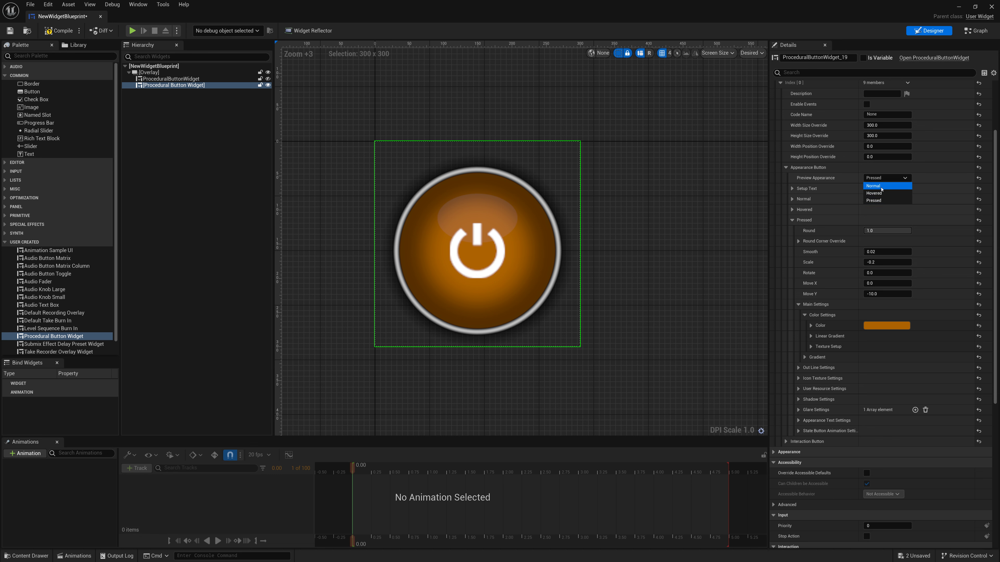
{"action": "left_click", "coordinate": [872, 186]}
{"action": "left_click", "coordinate": [793, 221]}
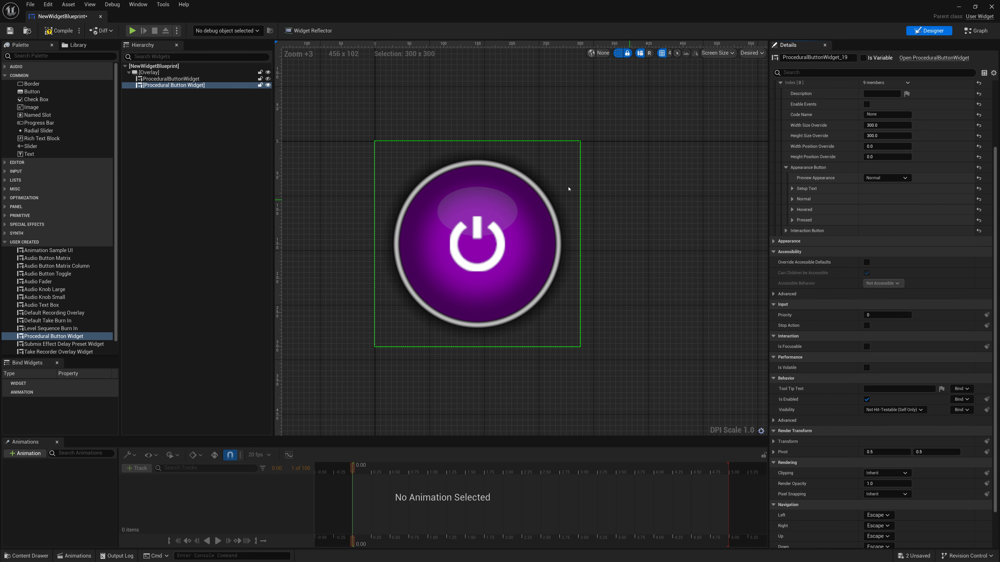
{"action": "left_click", "coordinate": [191, 124]}
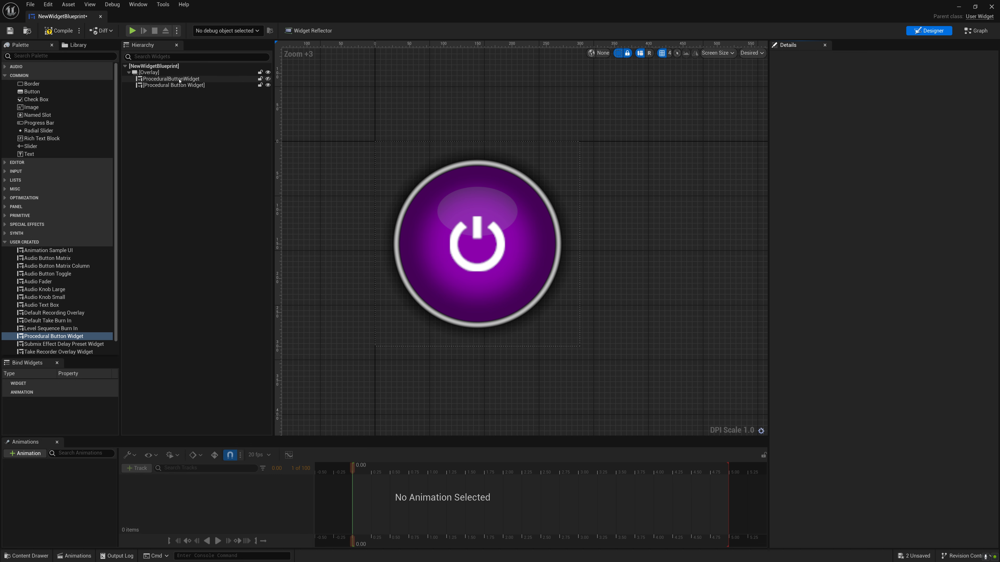
- Move the widget editor out of the way, play the level to check which widget it displays, and stop the session
{"action": "left_click_drag", "start_coordinate": [102, 5], "coordinate": [484, 383]}
{"action": "key", "text": "F7"}
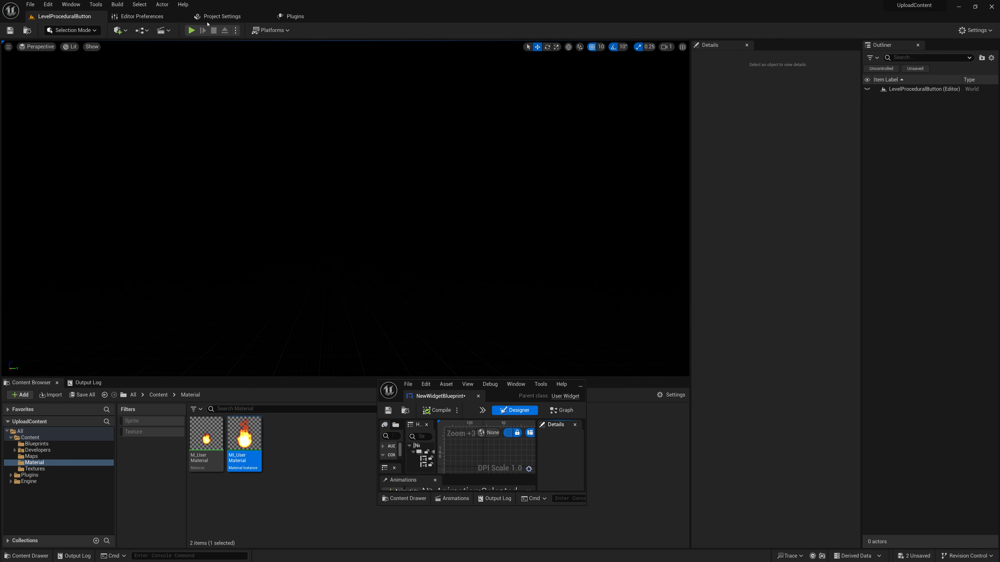
{"action": "key", "text": "alt+p"}
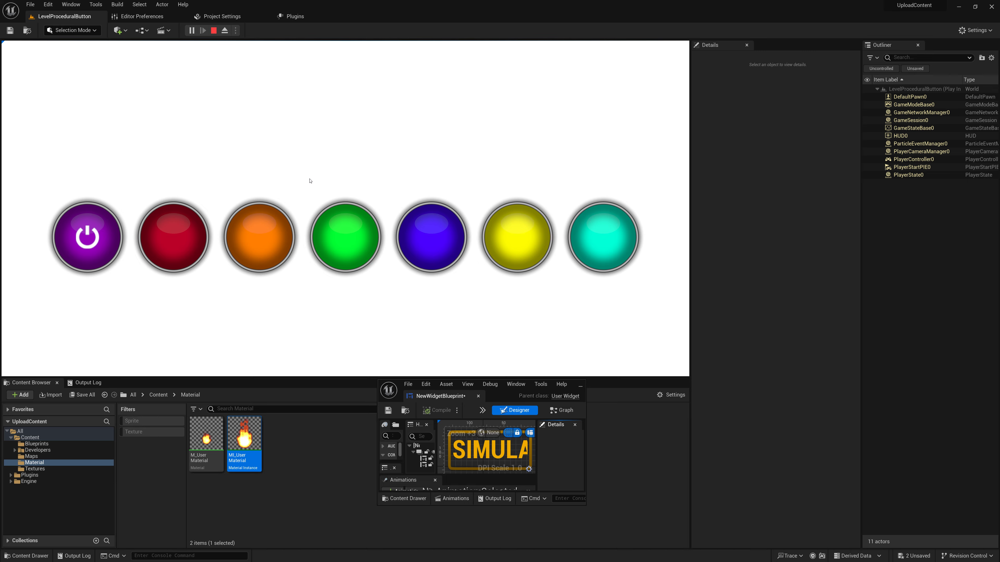
{"action": "key", "text": "Escape"}
- Resize the widget editor window, locate NewWidgetBlueprint in the Content Browser and move the window clear of the asset
{"action": "left_click_drag", "start_coordinate": [505, 396], "coordinate": [438, 0]}
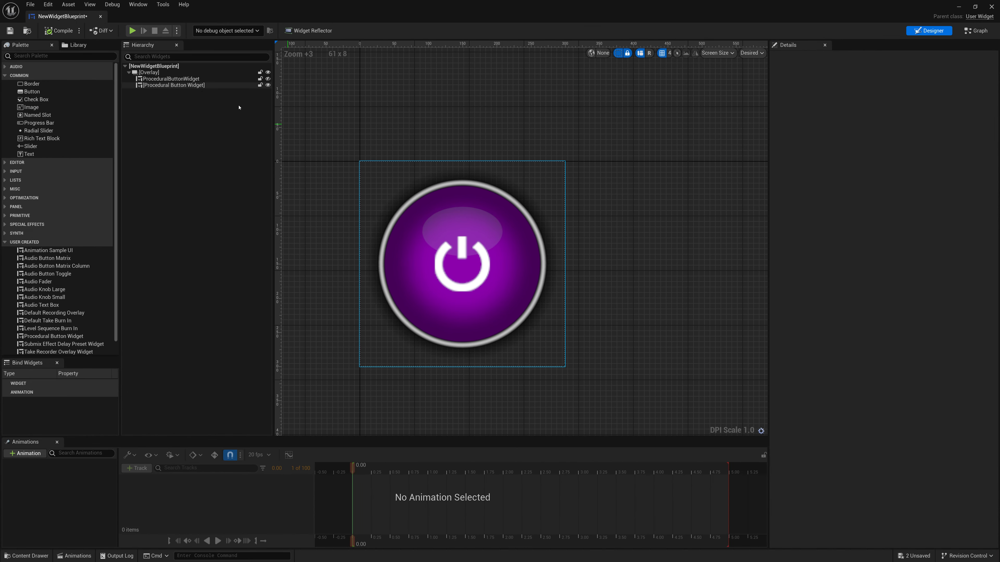
{"action": "double_click", "coordinate": [383, 5]}
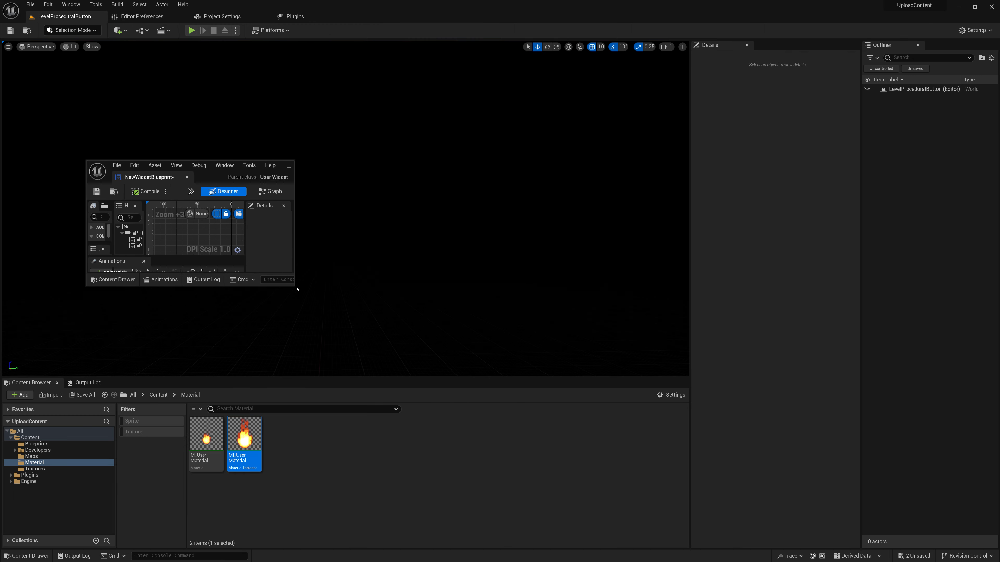
{"action": "left_click_drag", "start_coordinate": [304, 296], "coordinate": [784, 504]}
{"action": "left_click_drag", "start_coordinate": [428, 170], "coordinate": [623, 173]}
{"action": "left_click", "coordinate": [308, 194]}
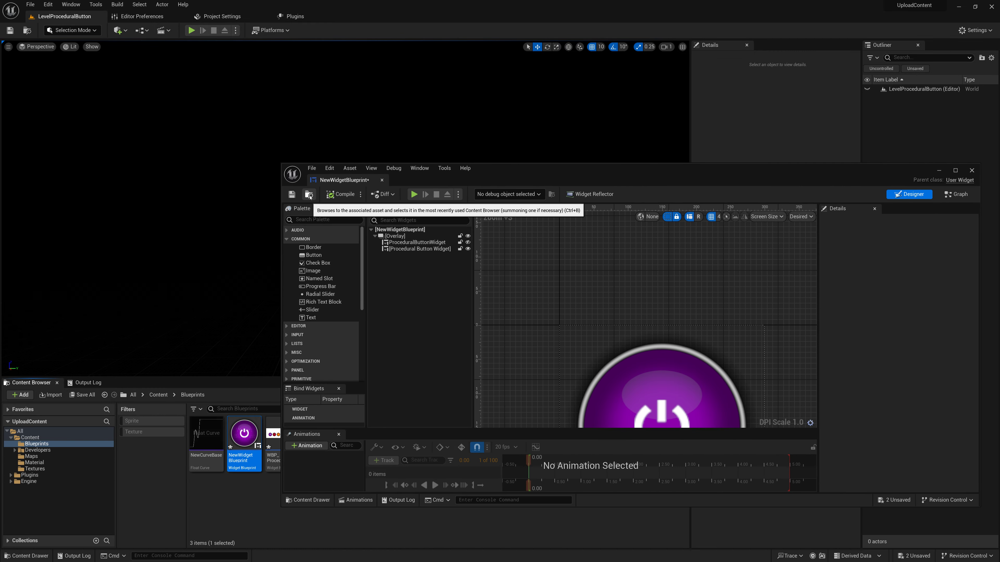
{"action": "left_click_drag", "start_coordinate": [540, 179], "coordinate": [595, 389]}
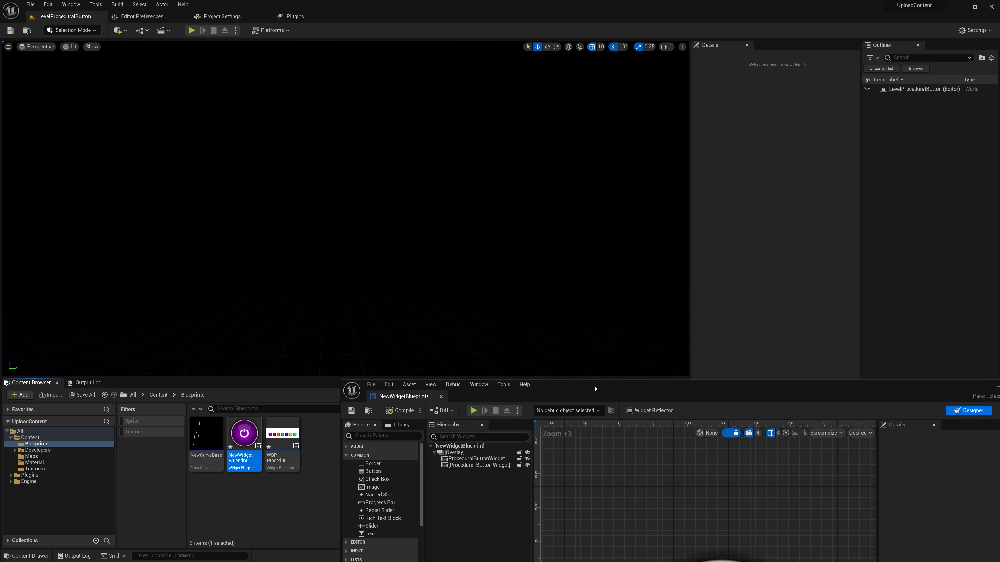
- Open the Level Blueprint and set the Create Widget node's Class to NewWidgetBlueprint
{"action": "left_click", "coordinate": [142, 30]}
{"action": "left_click", "coordinate": [177, 87]}
{"action": "left_click_drag", "start_coordinate": [454, 90], "coordinate": [276, 38]}
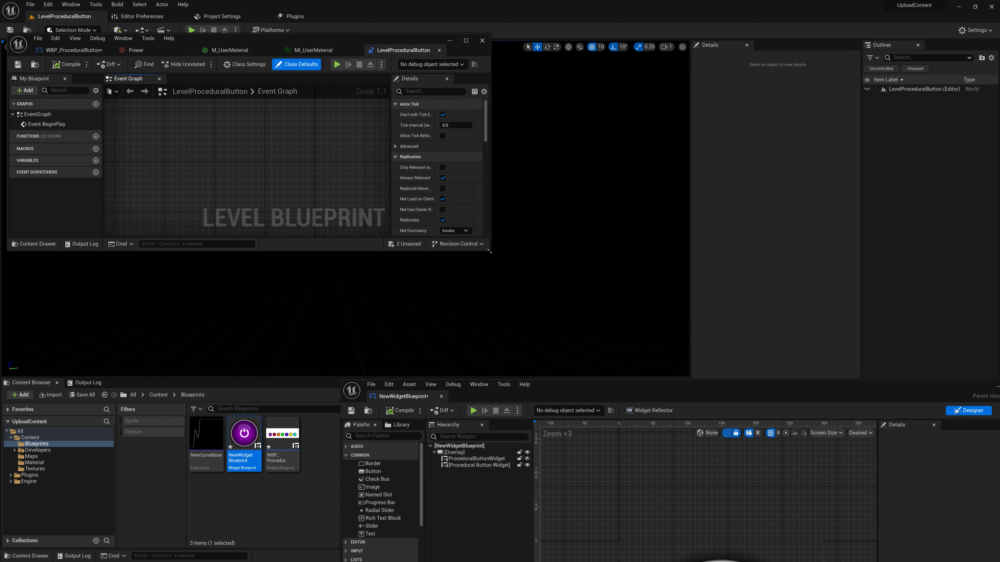
{"action": "left_click_drag", "start_coordinate": [489, 251], "coordinate": [875, 350]}
{"action": "right_click_drag", "start_coordinate": [471, 228], "coordinate": [289, 280]}
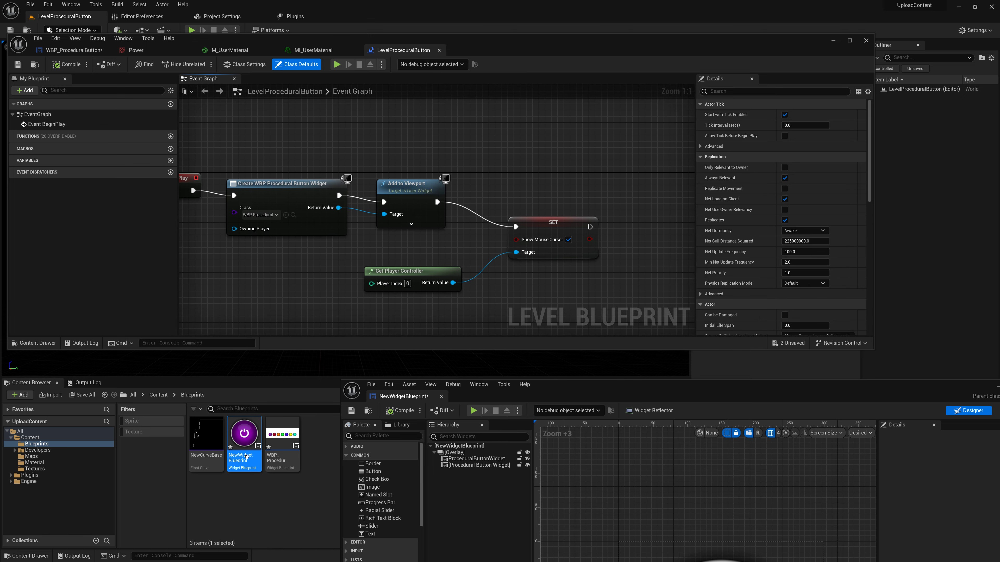
{"action": "left_click", "coordinate": [286, 215]}
{"action": "right_click_drag", "start_coordinate": [400, 148], "coordinate": [493, 157]}
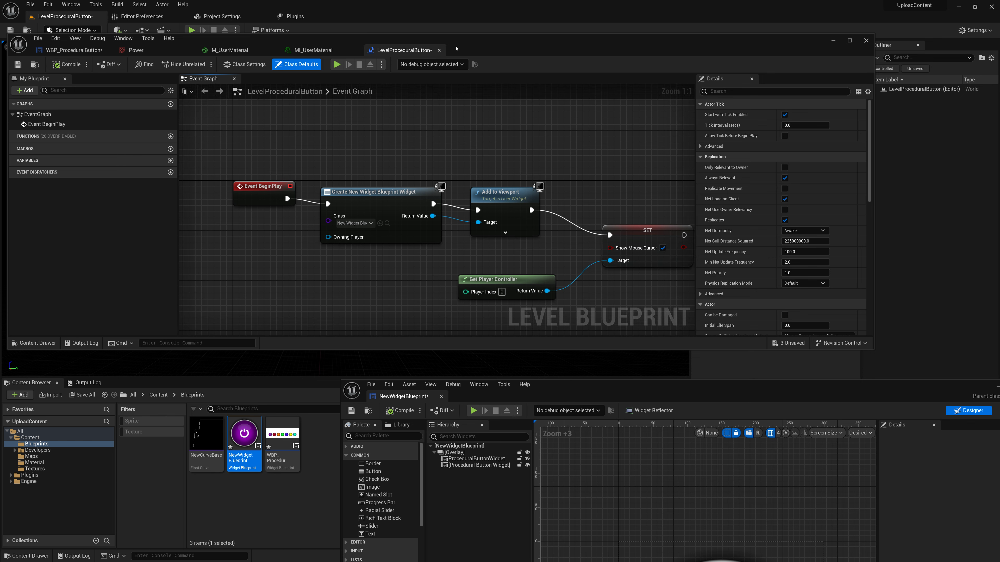
- Minimize the Level Blueprint and play the level to view the new widget in the viewport
{"action": "left_click", "coordinate": [834, 41]}
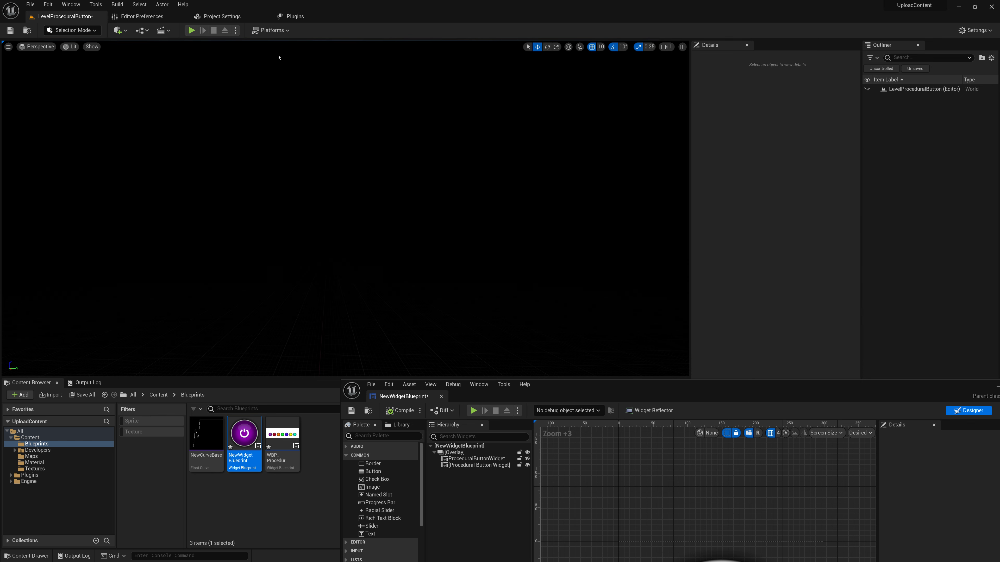
{"action": "left_click", "coordinate": [190, 30]}
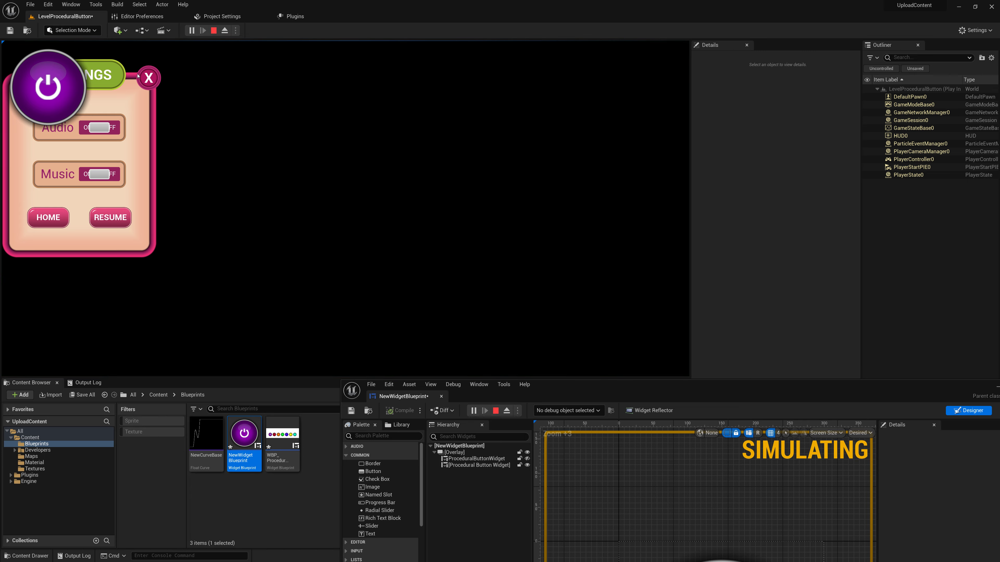
- Stop the play session and set the Visibility of the settings-panel ProceduralButtonWidget to Collapsed
{"action": "left_click", "coordinate": [148, 77]}
{"action": "key", "text": "Escape"}
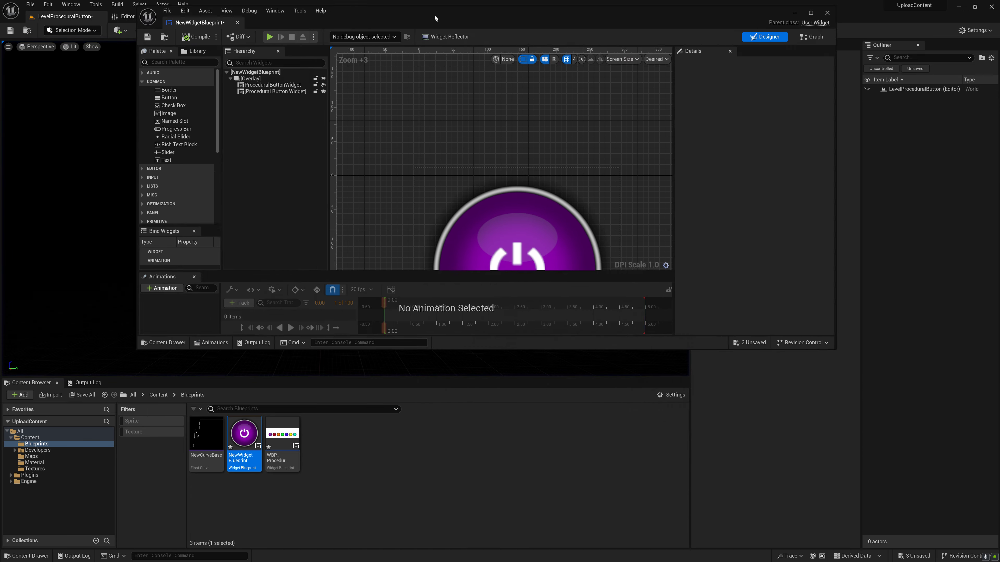
{"action": "left_click", "coordinate": [172, 79]}
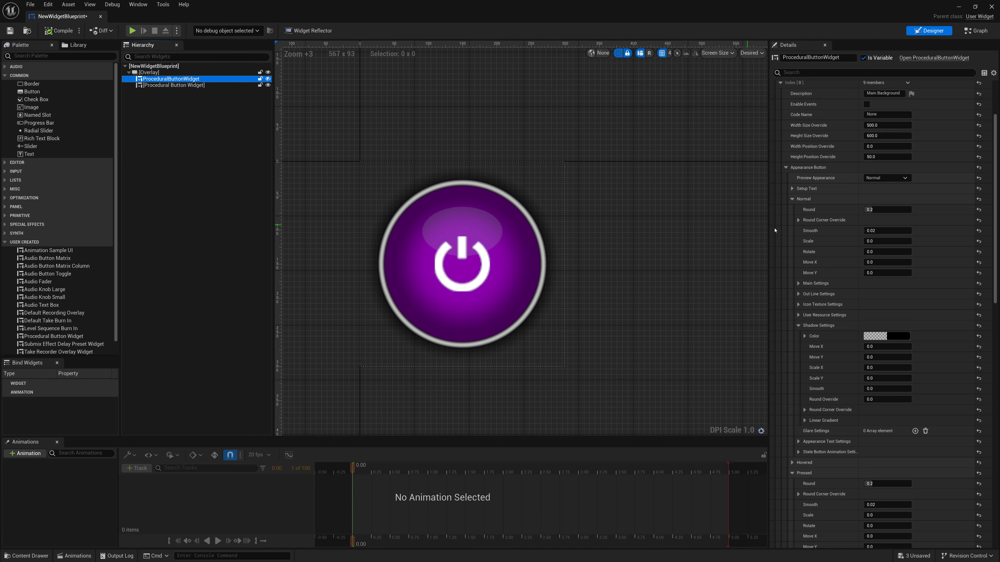
{"action": "scroll", "coordinate": [807, 189], "scroll_direction": "up", "scroll_amount": 3}
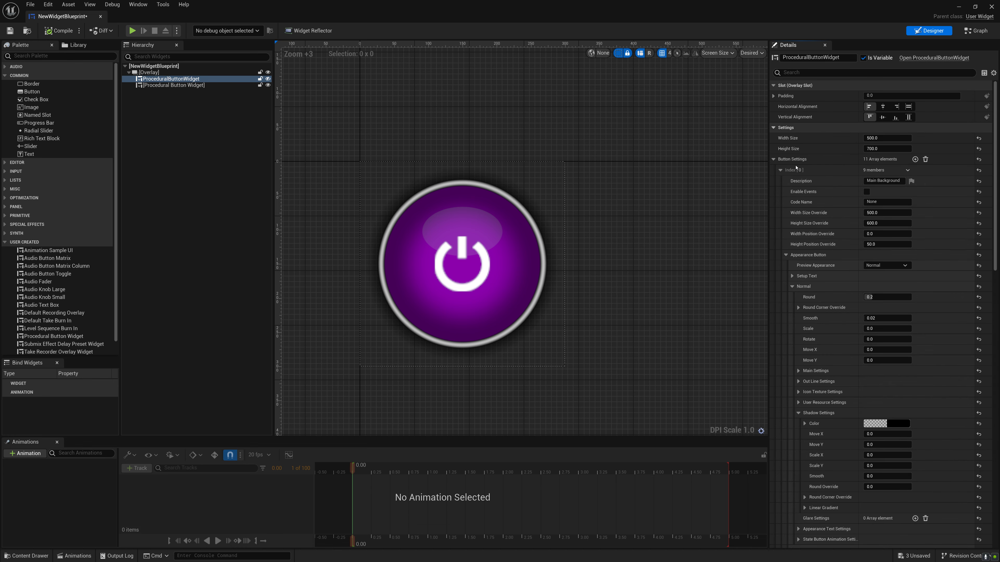
{"action": "left_click", "coordinate": [773, 128]}
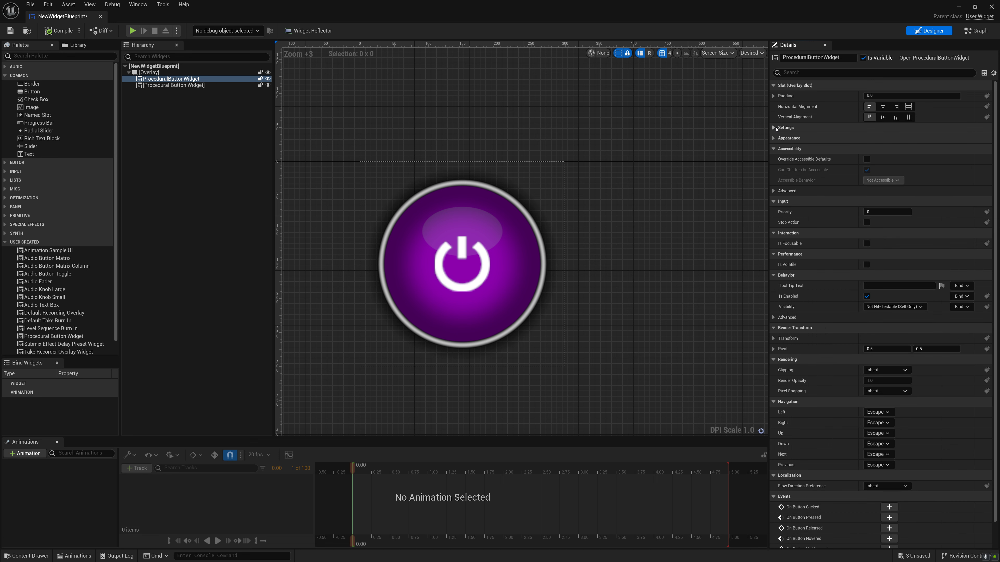
{"action": "left_click", "coordinate": [892, 307]}
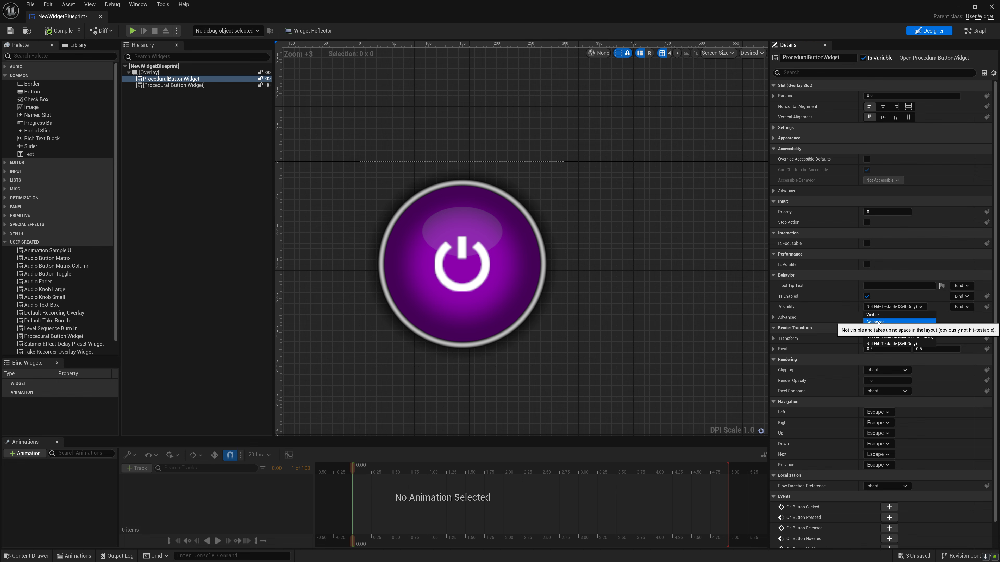
{"action": "left_click", "coordinate": [878, 322]}
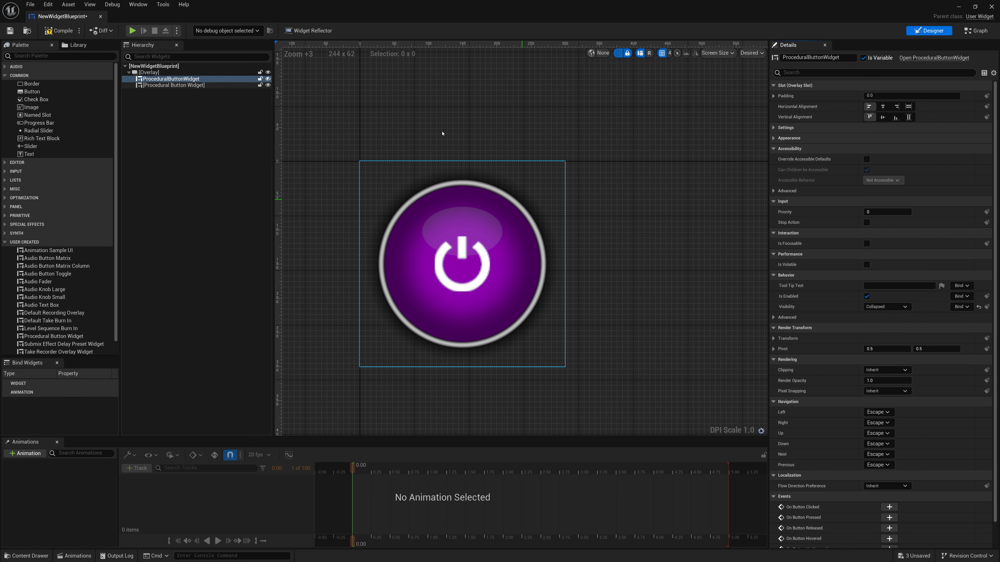
- Move the widget editor clear of the level viewport, then compile and save NewWidgetBlueprint
{"action": "left_click_drag", "start_coordinate": [374, 10], "coordinate": [378, 412]}
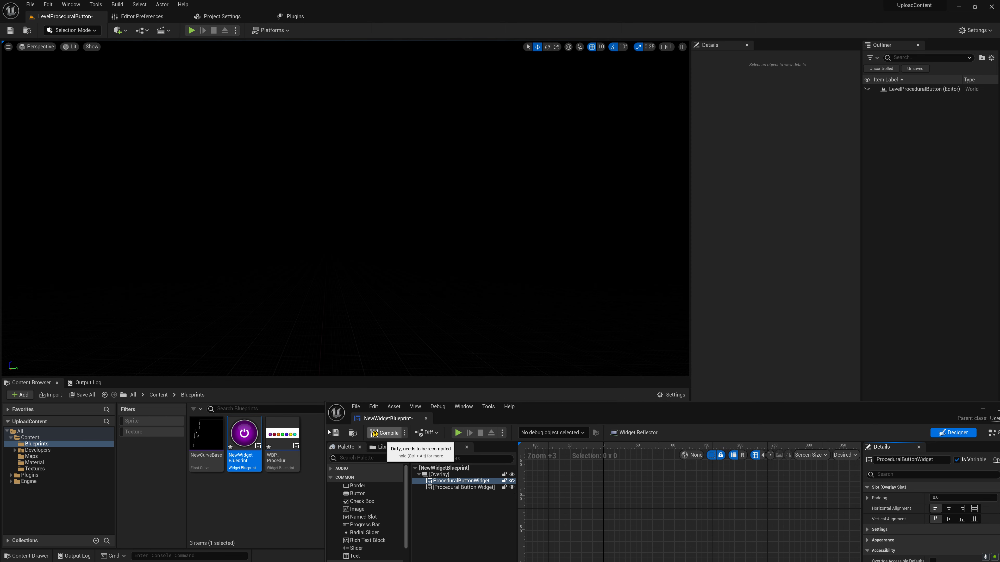
{"action": "key", "text": "F7"}
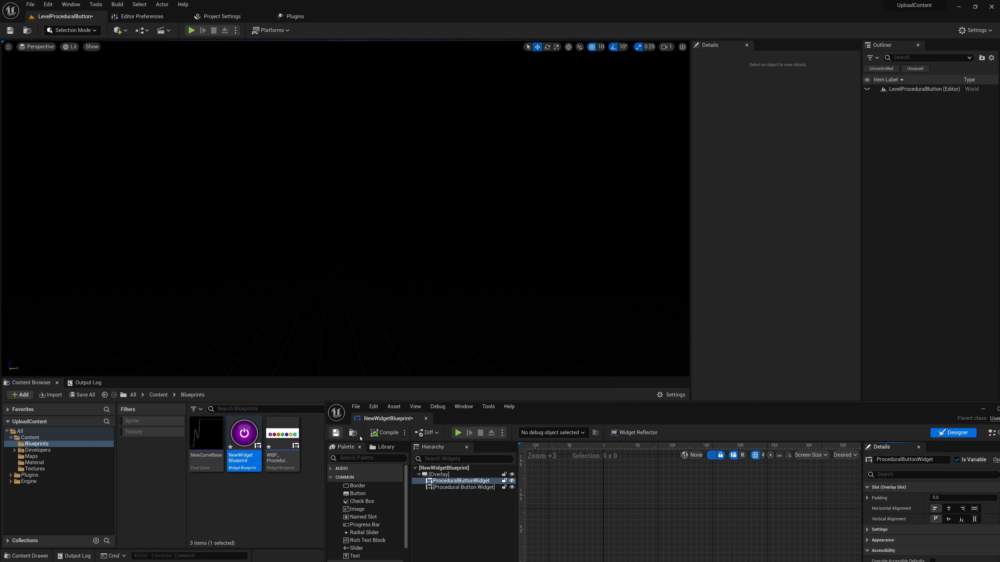
{"action": "left_click", "coordinate": [337, 434]}
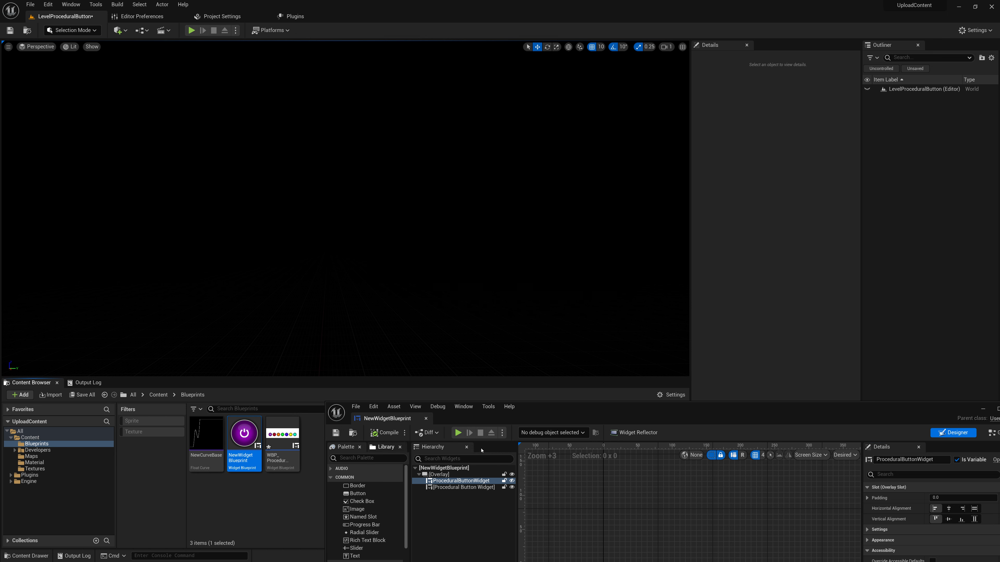
- Play the level, test the power button's hover and press states, and stop the session
{"action": "left_click", "coordinate": [458, 433]}
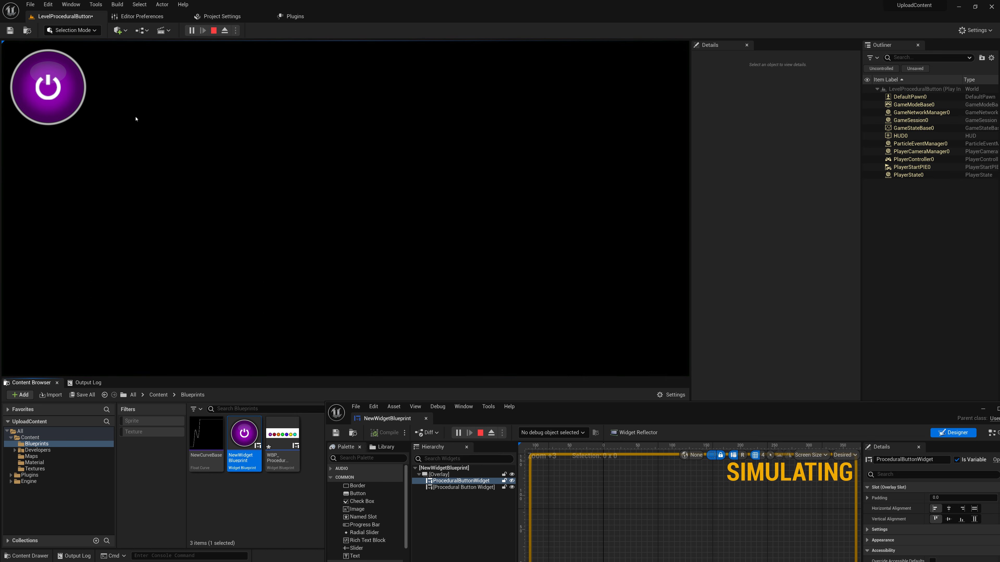
{"action": "left_click", "coordinate": [66, 94]}
{"action": "left_click", "coordinate": [65, 94]}
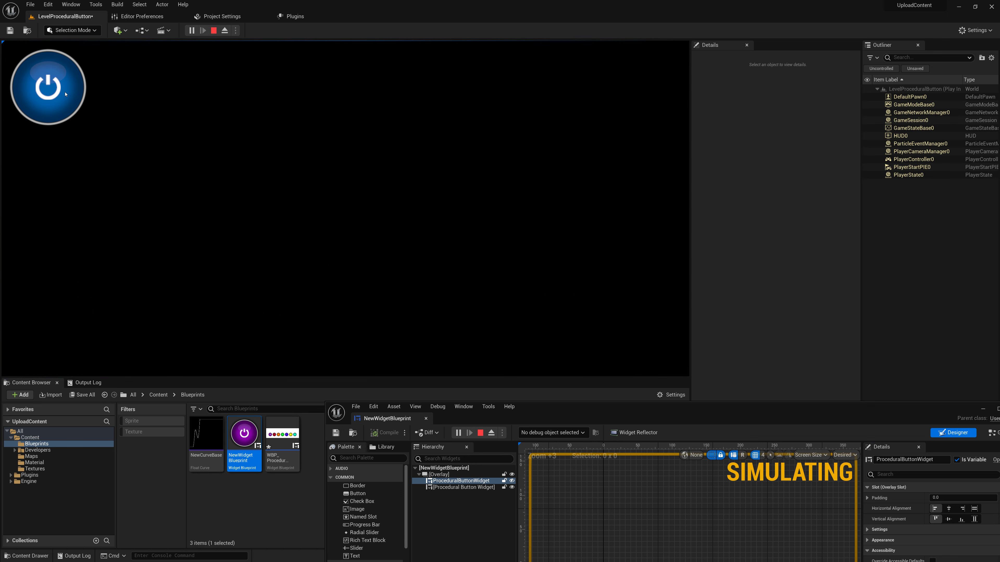
{"action": "double_click", "coordinate": [66, 95]}
{"action": "key", "text": "Escape"}
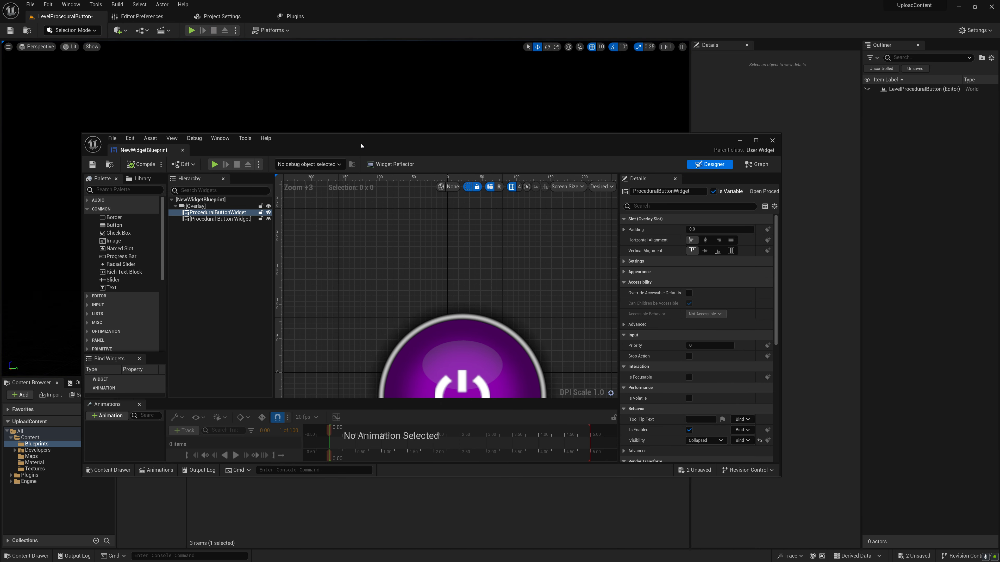
- Centre the power button's Procedural Button Widget horizontally and vertically in the Overlay and maximize the widget editor
{"action": "left_click_drag", "start_coordinate": [361, 145], "coordinate": [350, 139]}
{"action": "scroll", "coordinate": [368, 226], "scroll_direction": "down", "scroll_amount": 4}
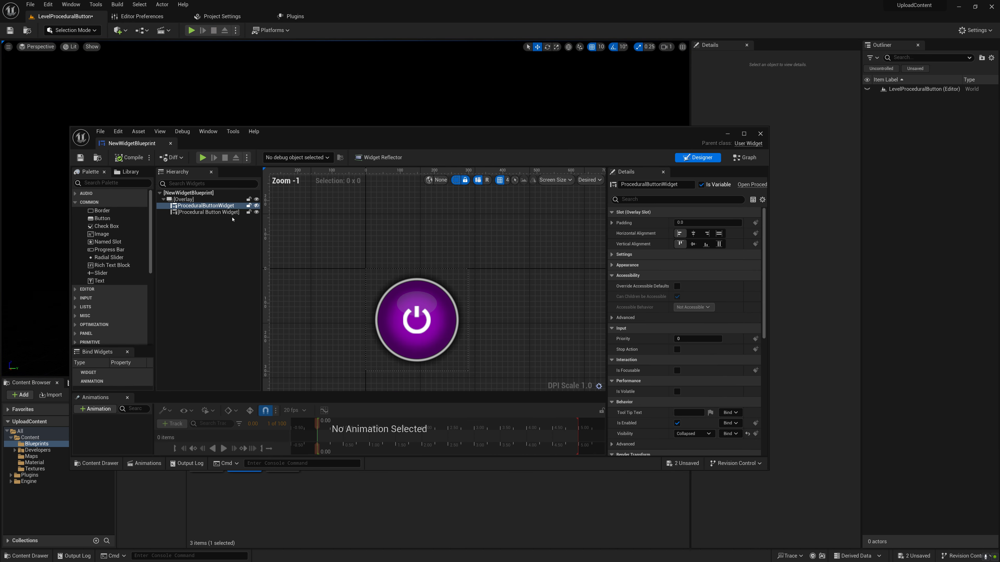
{"action": "left_click", "coordinate": [213, 212]}
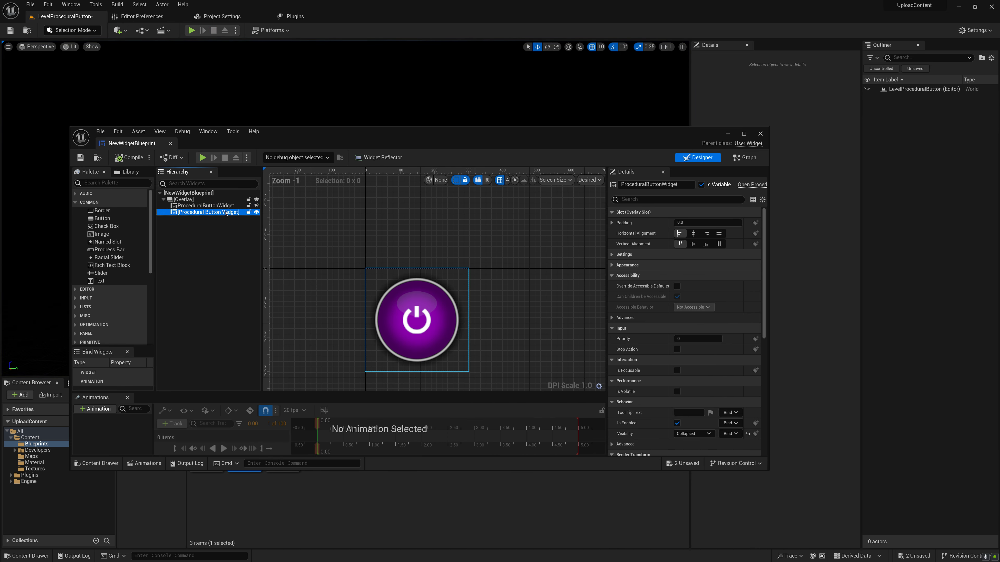
{"action": "left_click", "coordinate": [693, 233]}
{"action": "left_click", "coordinate": [693, 244]}
{"action": "left_click_drag", "start_coordinate": [571, 139], "coordinate": [552, 1]}
{"action": "scroll", "coordinate": [484, 186], "scroll_direction": "up", "scroll_amount": 3}
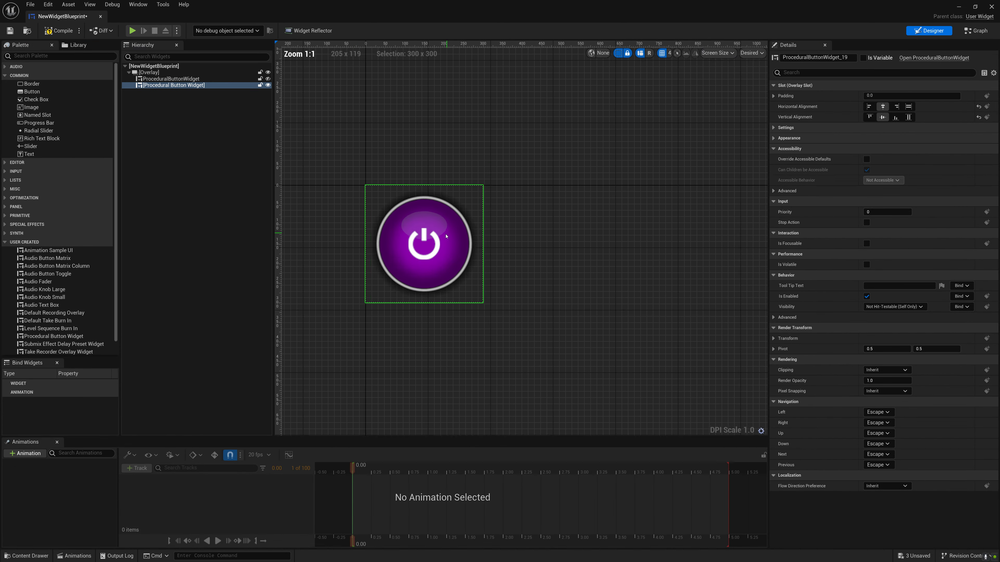
- Wrap the power button's Procedural Button Widget with a Border
{"action": "right_click", "coordinate": [191, 86]}
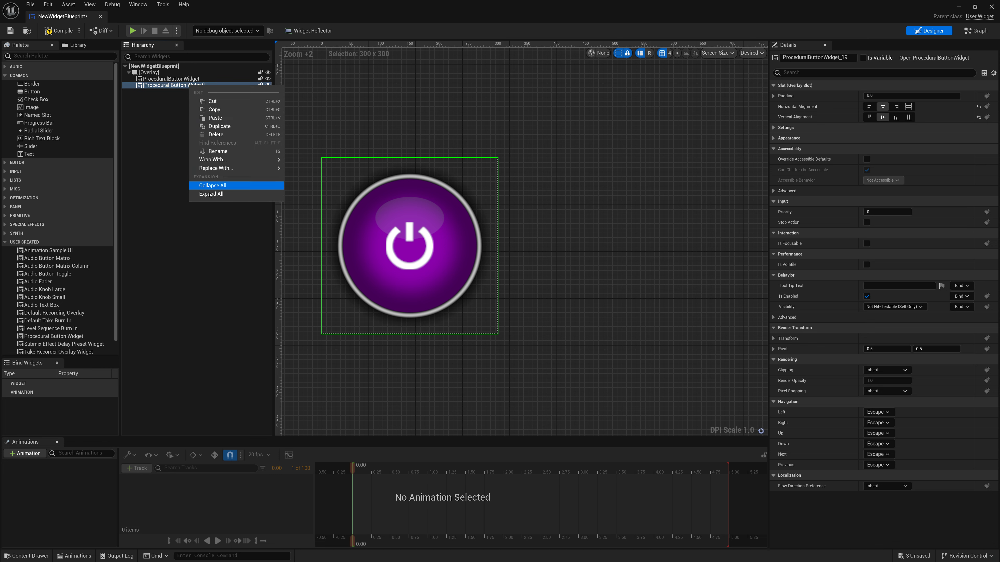
{"action": "mouse_move", "coordinate": [215, 161]}
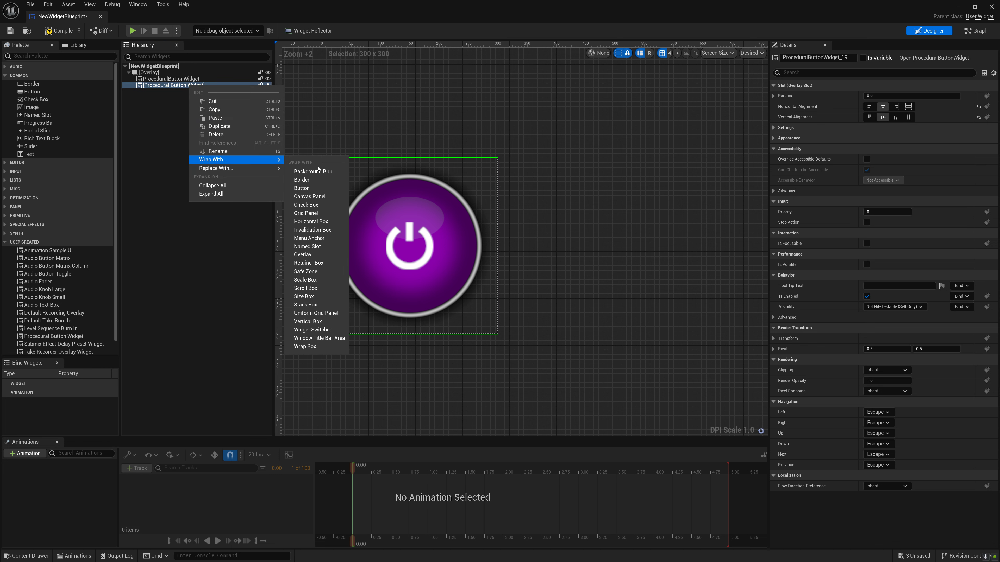
{"action": "left_click", "coordinate": [304, 180]}
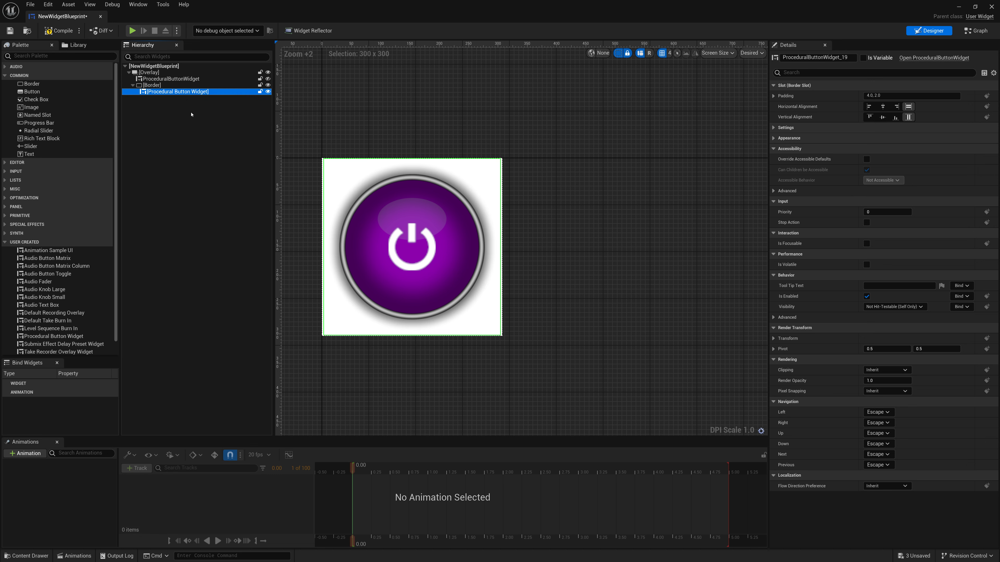
{"action": "key", "text": "Up"}
{"action": "key", "text": "Down"}
- Set the content Padding of the Border around the power button to 0
{"action": "left_click", "coordinate": [153, 86]}
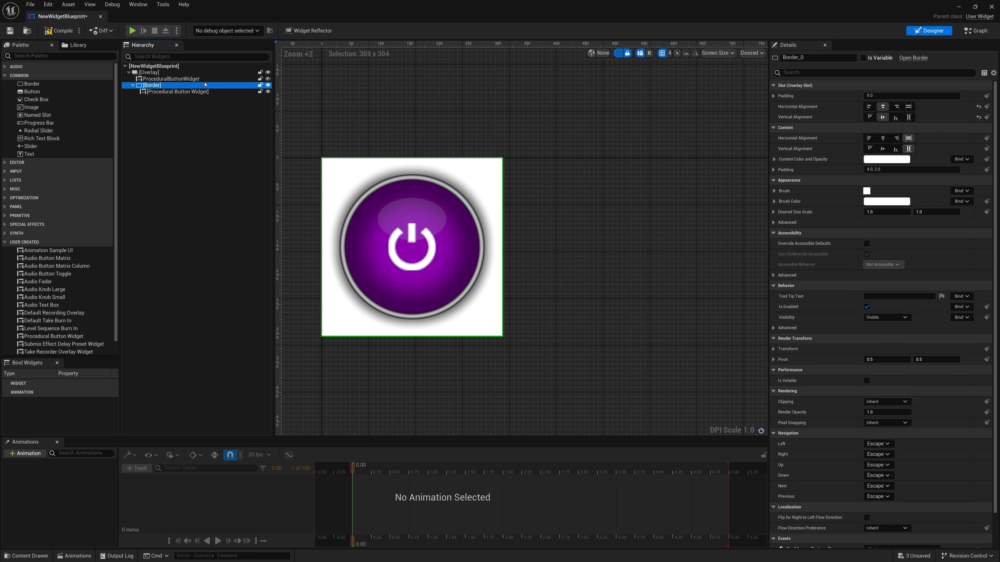
{"action": "left_click", "coordinate": [886, 168]}
{"action": "type", "text": "0"}
{"action": "key", "text": "Return"}
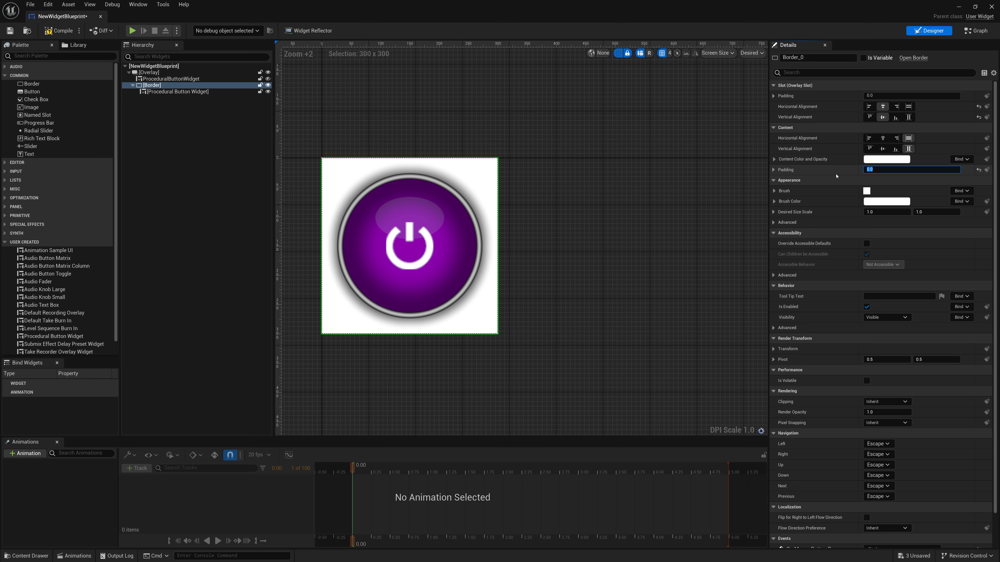
- Uncover the level viewport, play the level to test the bordered power button's hover and press states, and stop the session
{"action": "left_click_drag", "start_coordinate": [401, 8], "coordinate": [437, 390]}
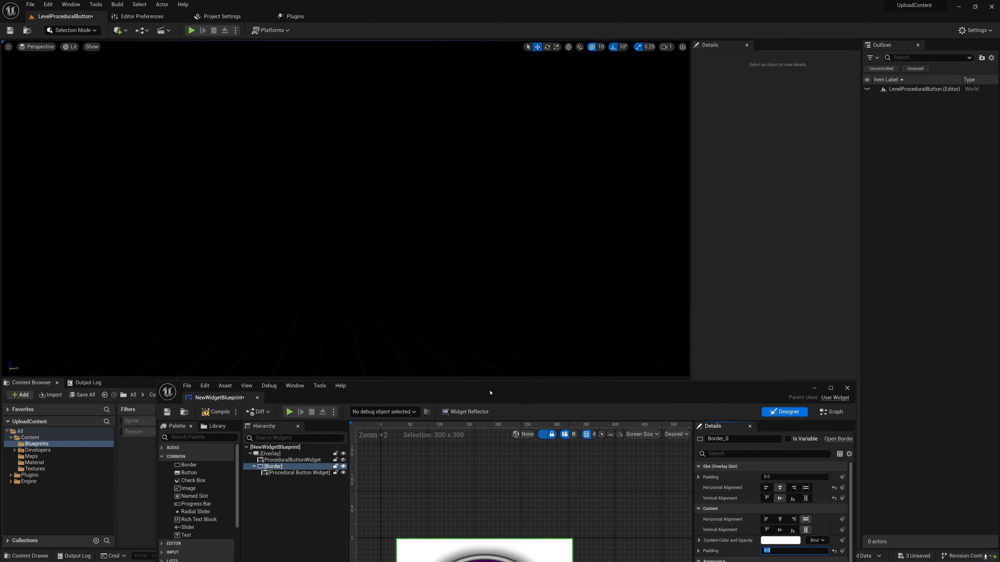
{"action": "left_click", "coordinate": [289, 413]}
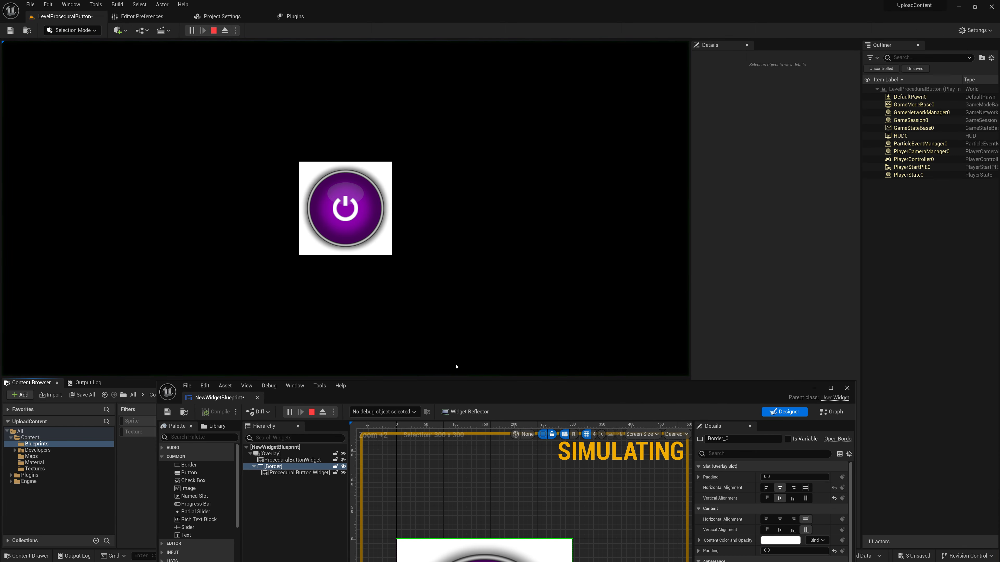
{"action": "left_click", "coordinate": [367, 201]}
{"action": "left_click", "coordinate": [367, 201]}
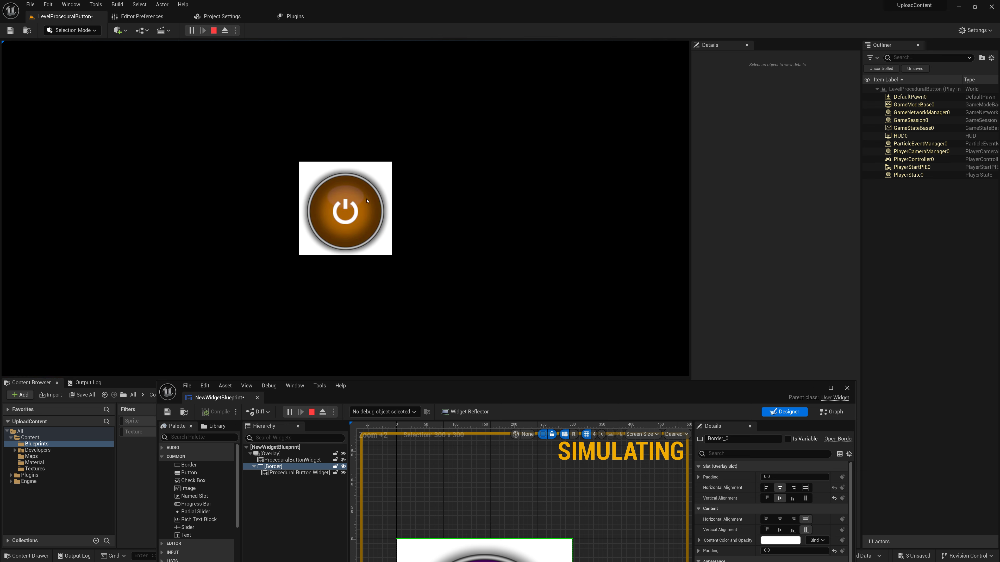
{"action": "left_click", "coordinate": [366, 201]}
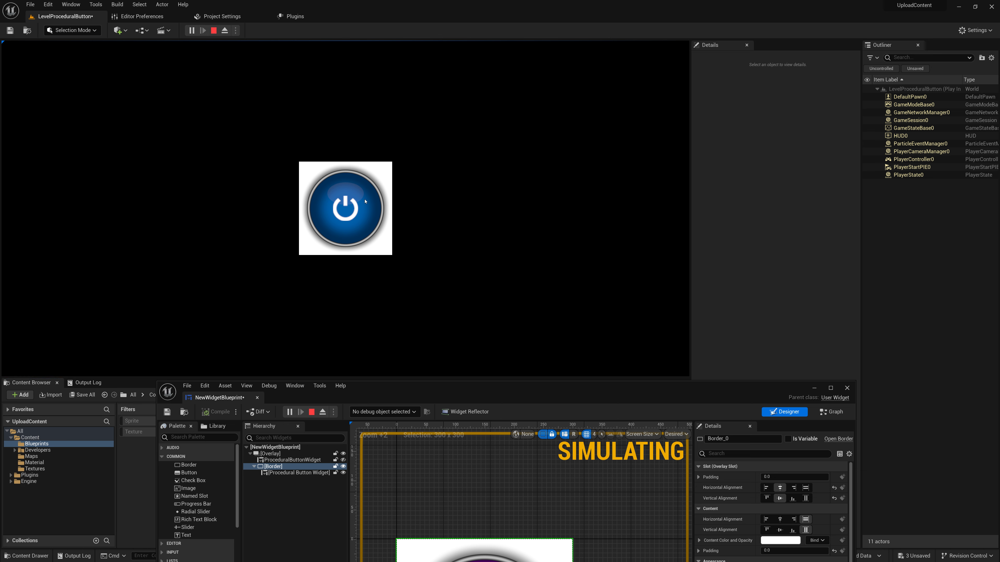
{"action": "left_click", "coordinate": [365, 201]}
{"action": "left_click", "coordinate": [365, 202]}
{"action": "key", "text": "Escape"}
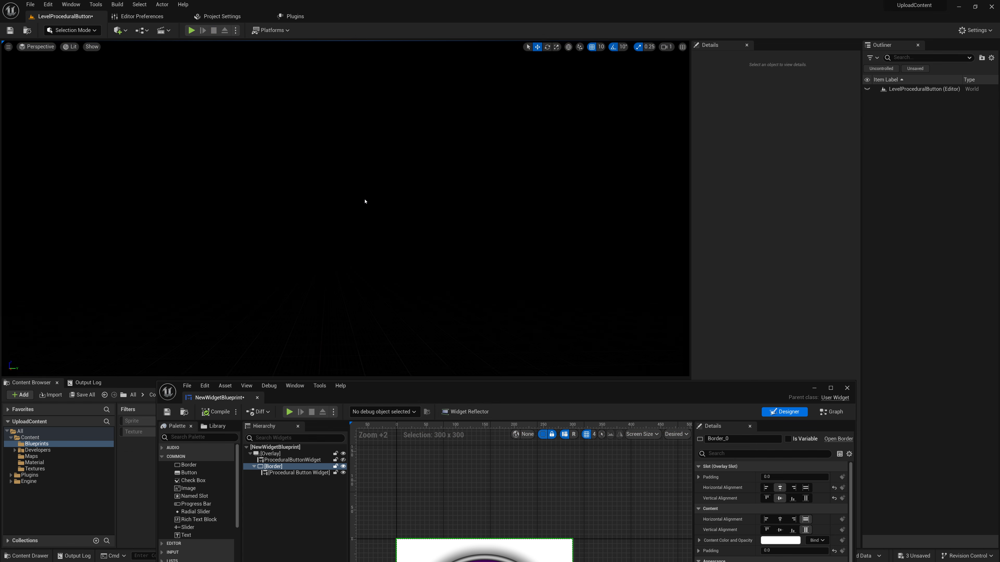